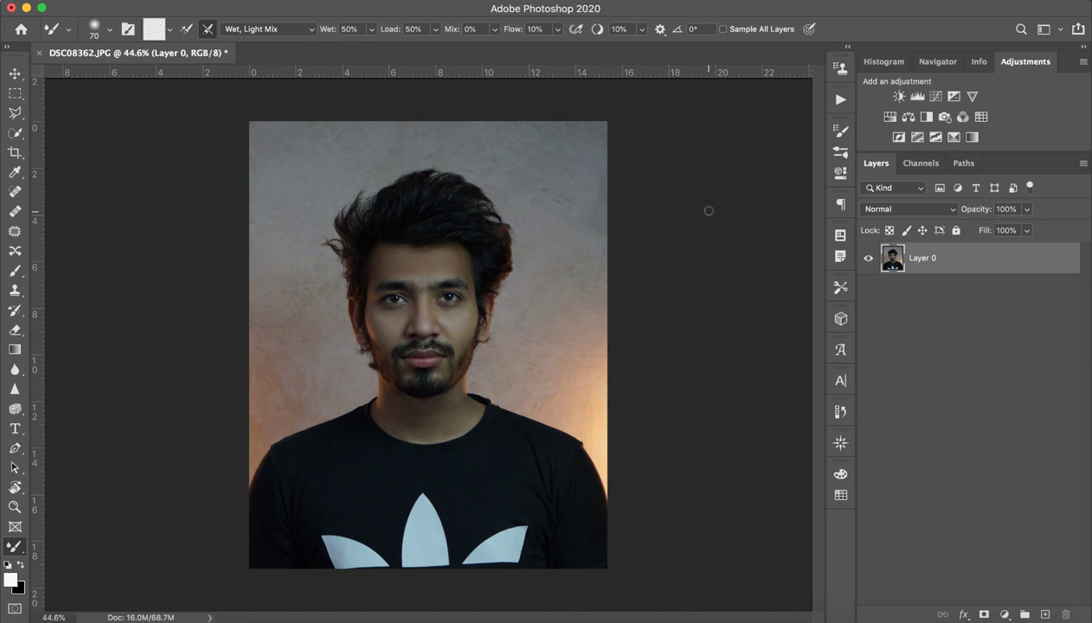
pyautogui.press('z')
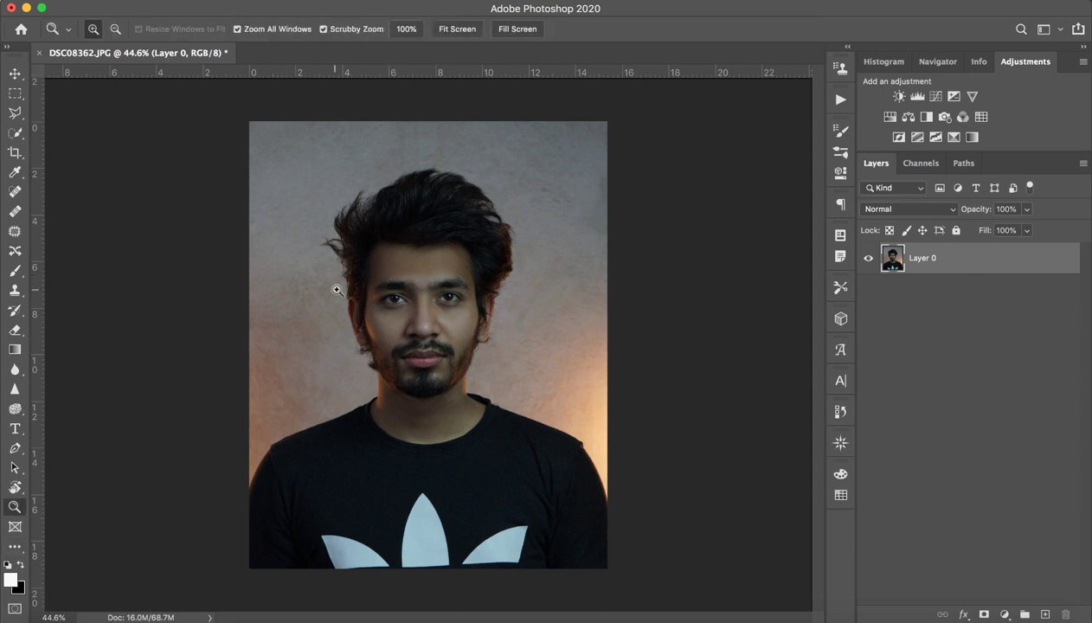
pyautogui.moveTo(337, 290); pyautogui.dragTo(367, 269)
pyautogui.press('b')
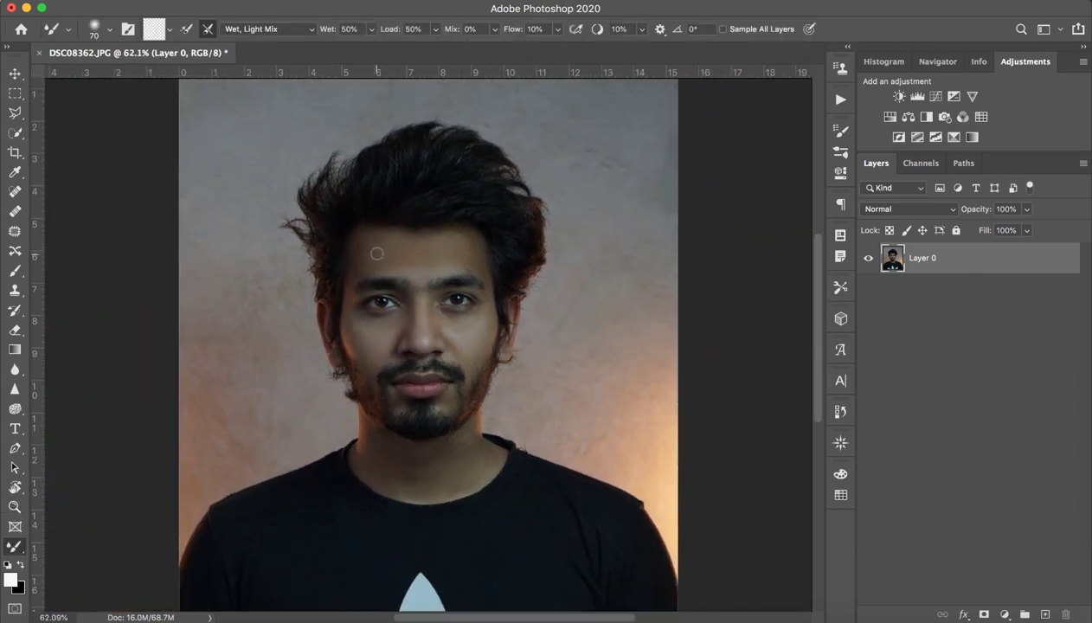
pyautogui.press('z')
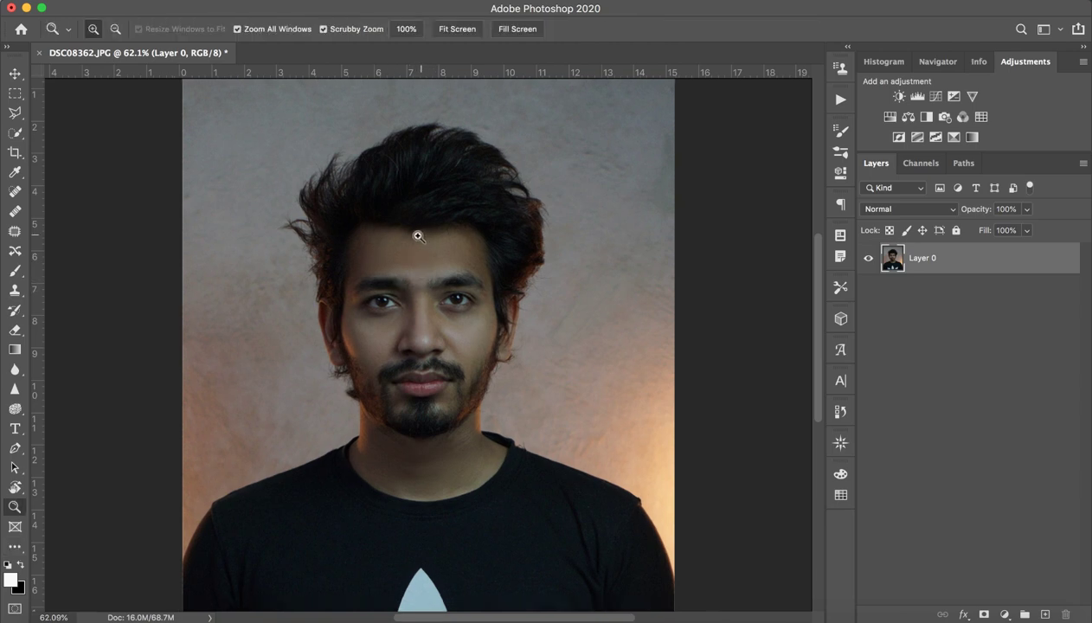
pyautogui.moveTo(417, 234)
pyautogui.mouseDown()
pyautogui.moveTo(388, 244)
pyautogui.moveTo(402, 248)
pyautogui.moveTo(387, 239)
pyautogui.mouseUp()
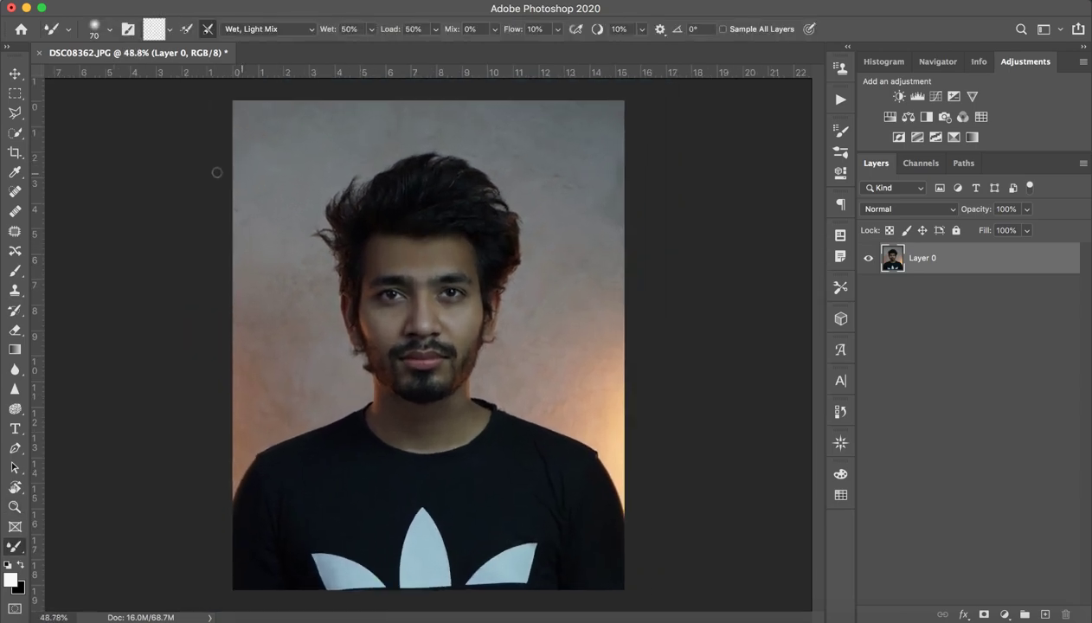
# Select the man with the Quick Selection tool and add a layer mask that hides the background
pyautogui.click(13, 134)
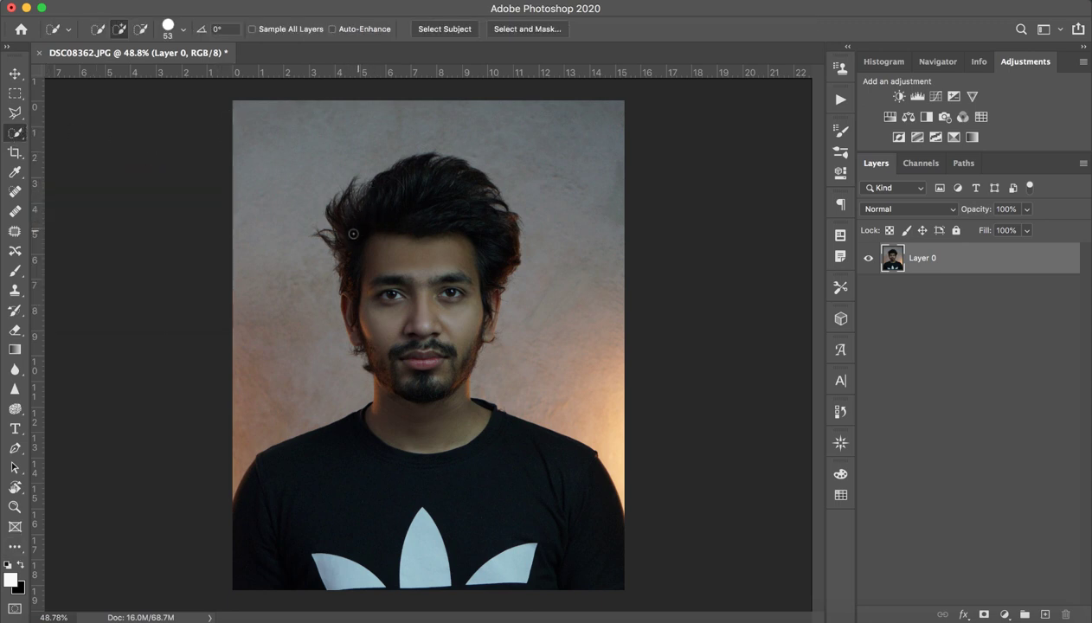
pyautogui.moveTo(353, 234)
pyautogui.mouseDown()
pyautogui.moveTo(370, 350)
pyautogui.moveTo(365, 231)
pyautogui.moveTo(391, 193)
pyautogui.mouseUp()
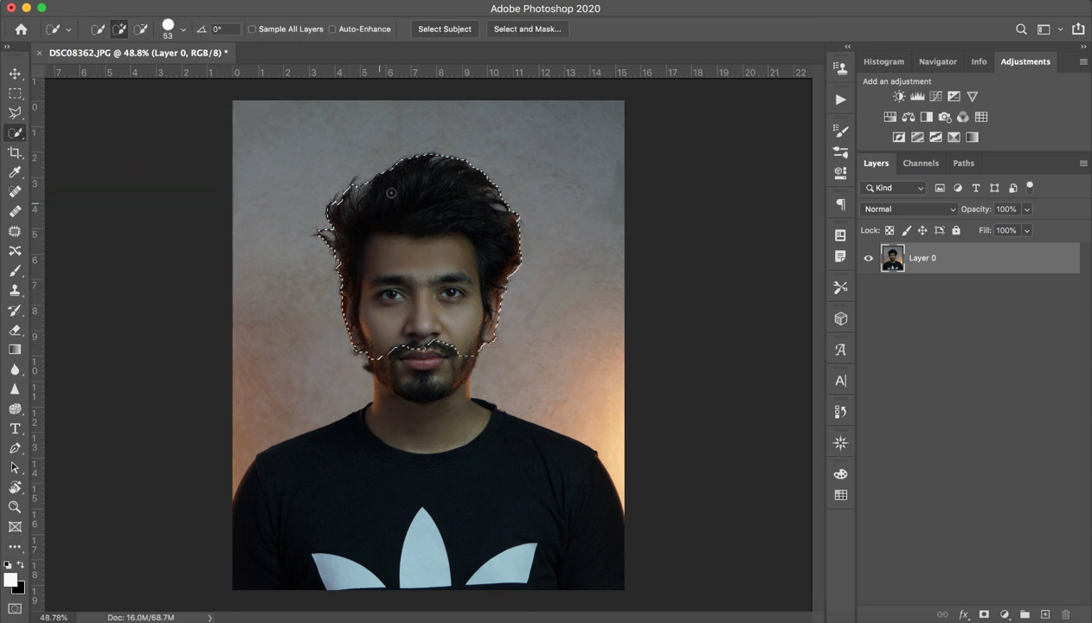
pyautogui.moveTo(461, 225)
pyautogui.mouseDown()
pyautogui.moveTo(457, 341)
pyautogui.moveTo(408, 353)
pyautogui.moveTo(406, 434)
pyautogui.moveTo(242, 505)
pyautogui.moveTo(537, 484)
pyautogui.mouseUp()
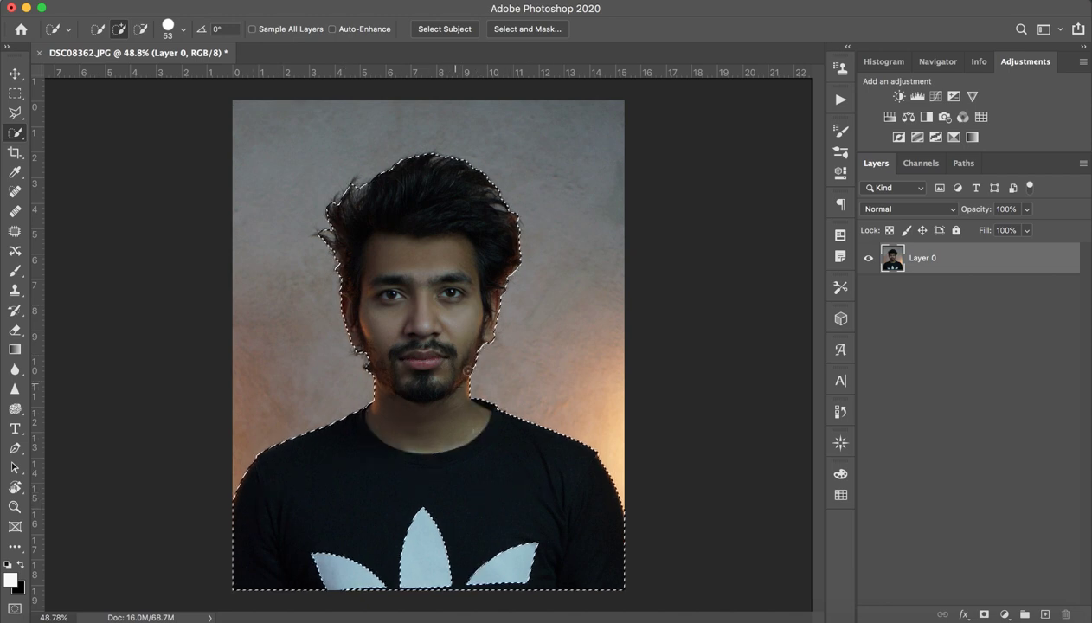
pyautogui.click(978, 613)
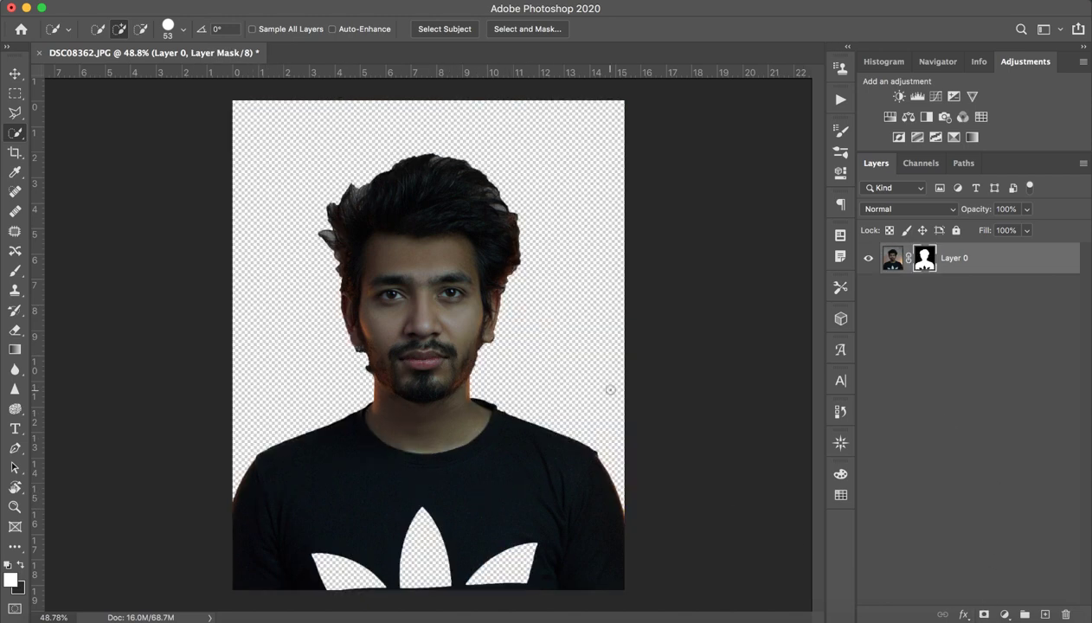
# Try refining the layer mask along the right edge of the hair by painting with the Brush in white and black
pyautogui.press('super+space')
pyautogui.moveTo(333, 193); pyautogui.dragTo(392, 193)
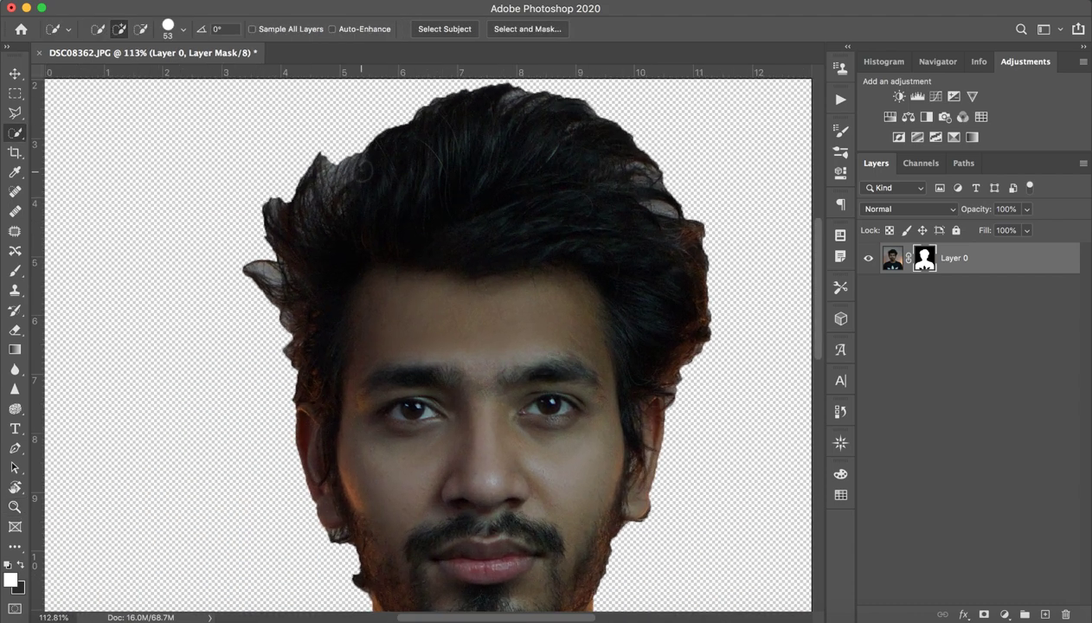
pyautogui.press('space')
pyautogui.moveTo(361, 148); pyautogui.dragTo(356, 179)
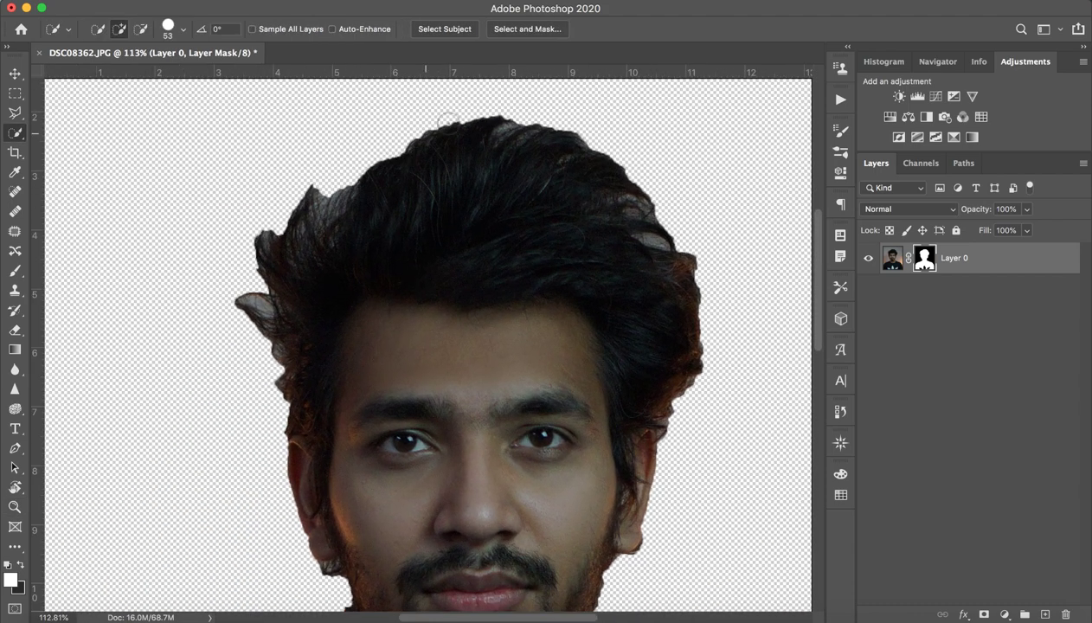
pyautogui.press('b')
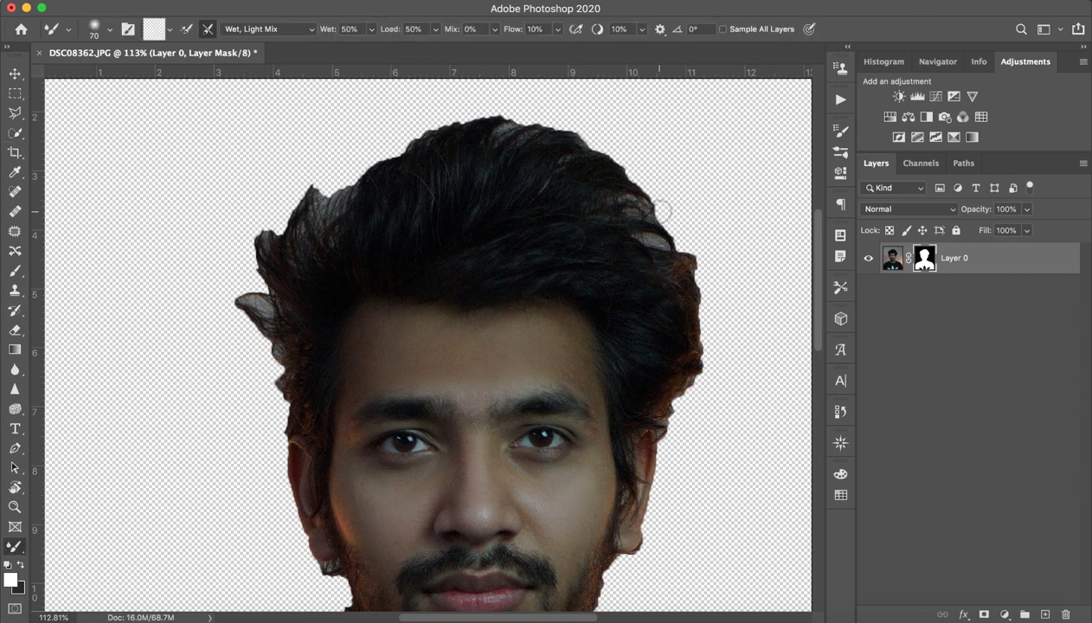
pyautogui.moveTo(689, 199); pyautogui.dragTo(675, 199)
pyautogui.hotkey('shift', 'b')
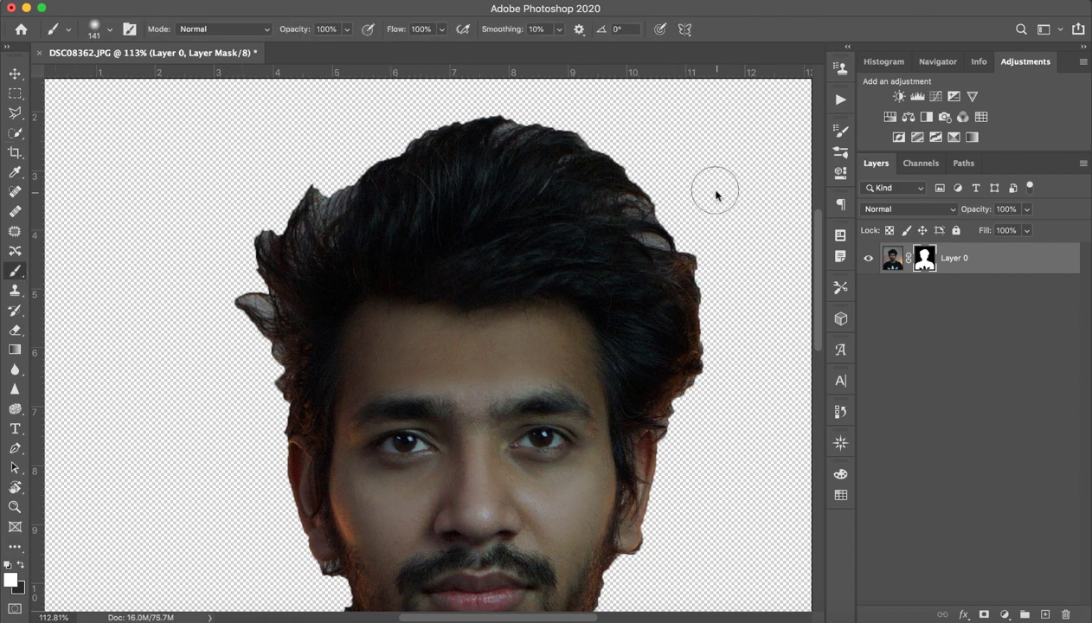
pyautogui.moveTo(716, 193)
pyautogui.mouseDown()
pyautogui.moveTo(668, 188)
pyautogui.moveTo(641, 205)
pyautogui.moveTo(654, 238)
pyautogui.mouseUp()
pyautogui.press('x')
pyautogui.moveTo(686, 273)
pyautogui.mouseDown()
pyautogui.moveTo(676, 208)
pyautogui.moveTo(672, 316)
pyautogui.moveTo(685, 303)
pyautogui.moveTo(672, 320)
pyautogui.moveTo(686, 307)
pyautogui.moveTo(679, 316)
pyautogui.moveTo(683, 286)
pyautogui.moveTo(552, 218)
pyautogui.moveTo(618, 217)
pyautogui.mouseUp()
pyautogui.press('z')
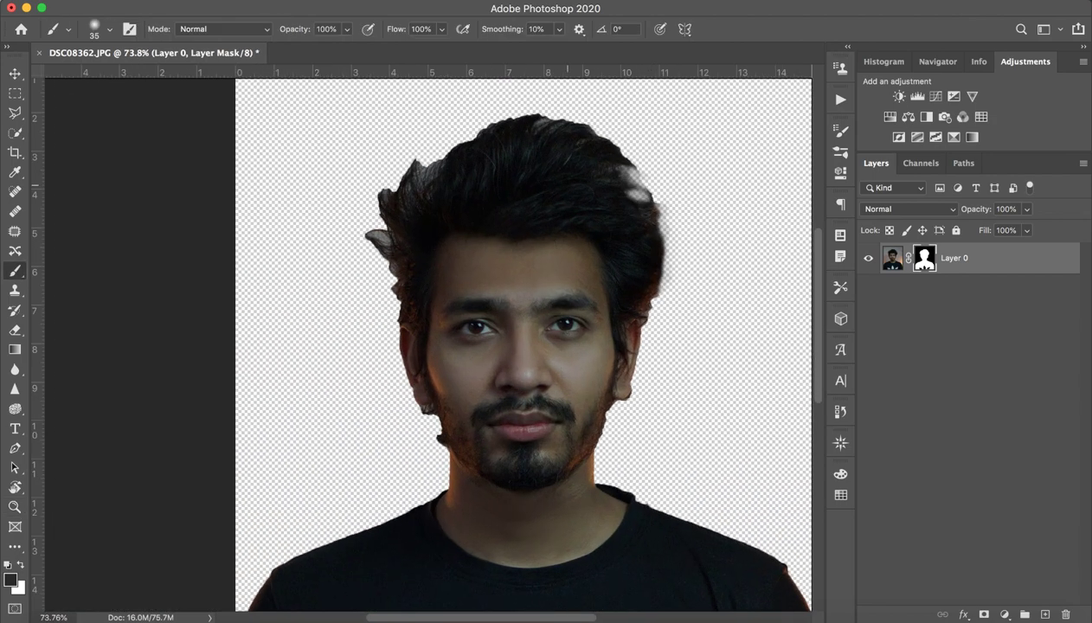
# Undo the mask brush strokes and the layer mask, and clear the selection around the man
pyautogui.press('super+z')
pyautogui.press('super+z')
pyautogui.press('super+z')
pyautogui.press('super+z')
pyautogui.press('super+z')
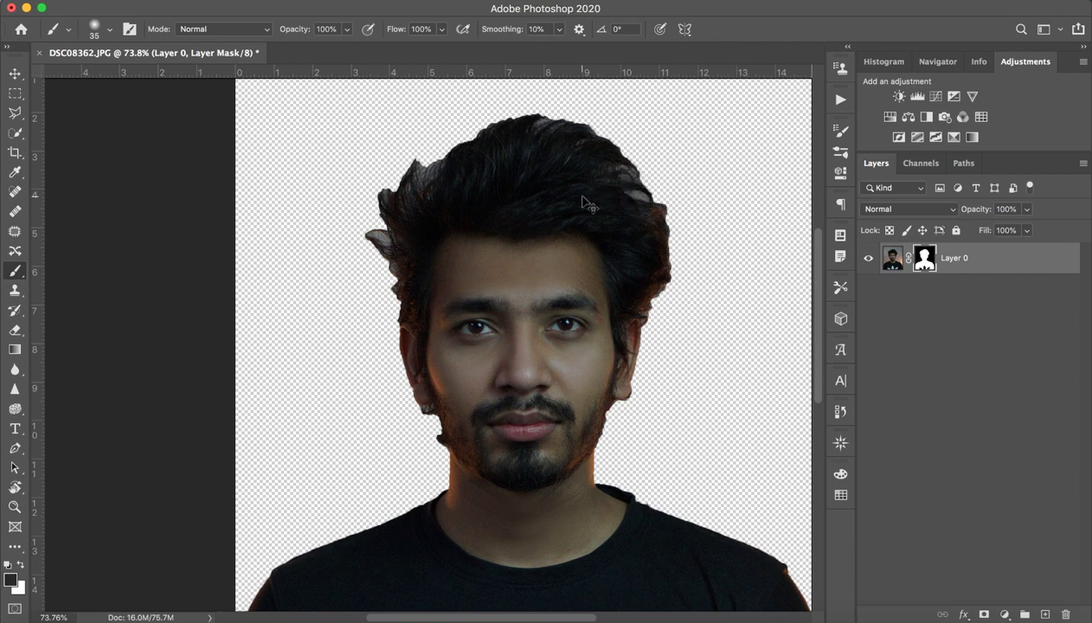
pyautogui.press('super+z')
pyautogui.press('z')
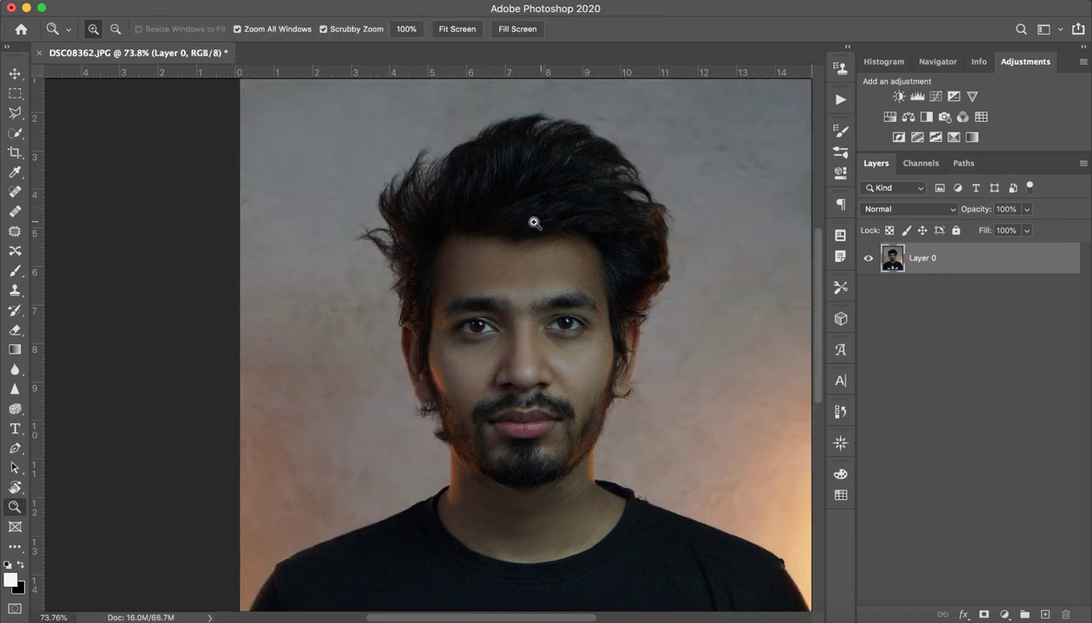
pyautogui.moveTo(531, 221); pyautogui.dragTo(498, 249)
pyautogui.moveTo(461, 332); pyautogui.dragTo(481, 332)
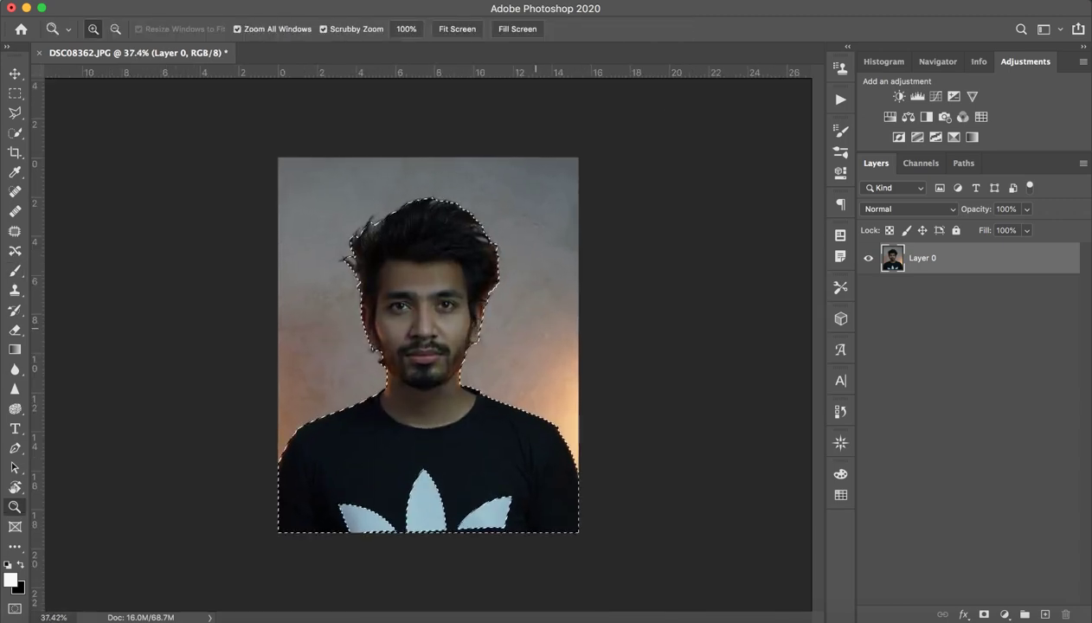
pyautogui.press('b')
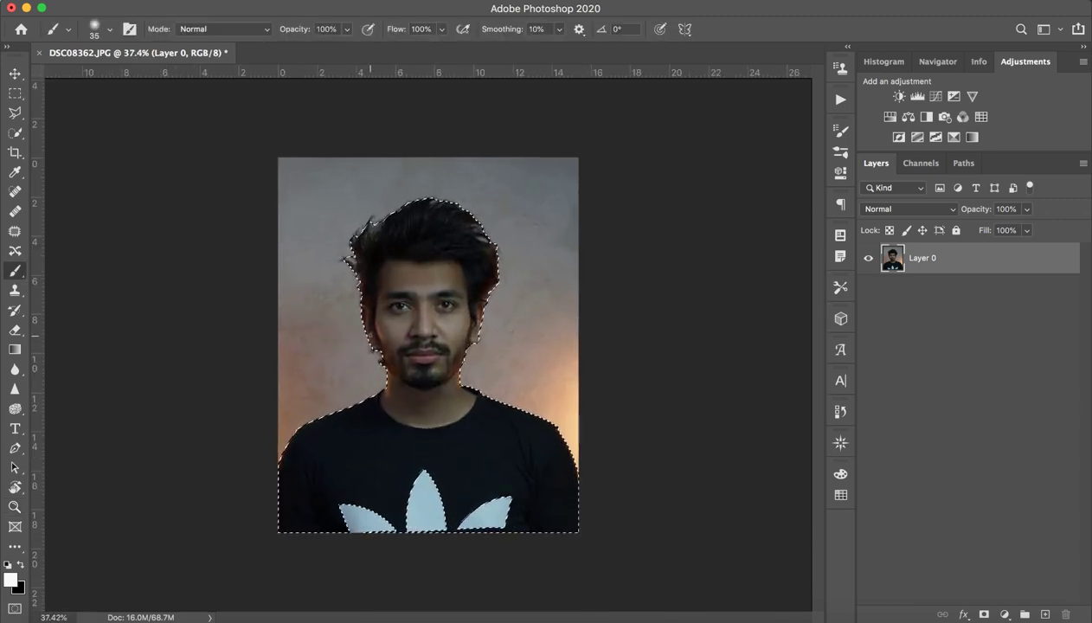
pyautogui.hotkey('ctrl', 'd')
# Start a Pen tool path outside the photo's left edge and trace the man's left-side shoulder up to the collar
pyautogui.press('z')
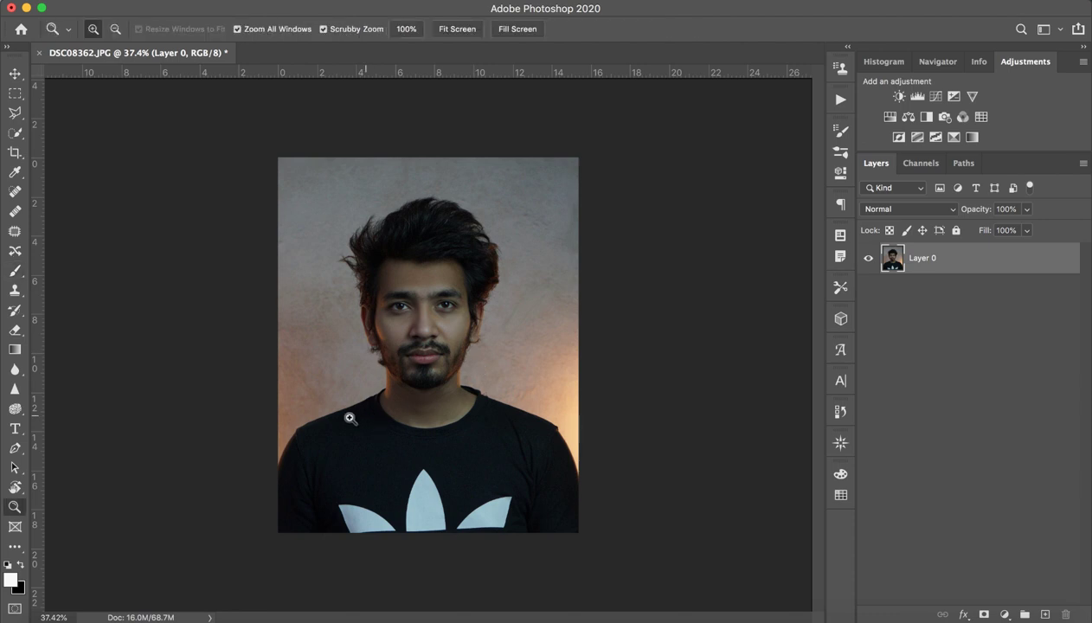
pyautogui.moveTo(324, 457); pyautogui.dragTo(340, 463)
pyautogui.press('b')
pyautogui.click(15, 448)
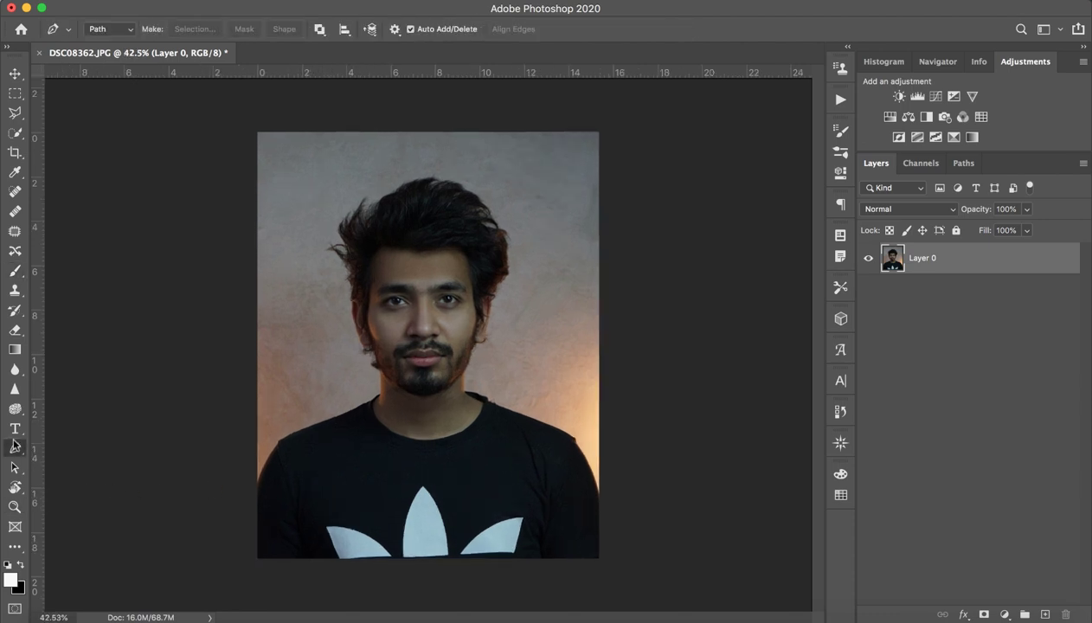
pyautogui.press('z')
pyautogui.moveTo(255, 487); pyautogui.dragTo(351, 468)
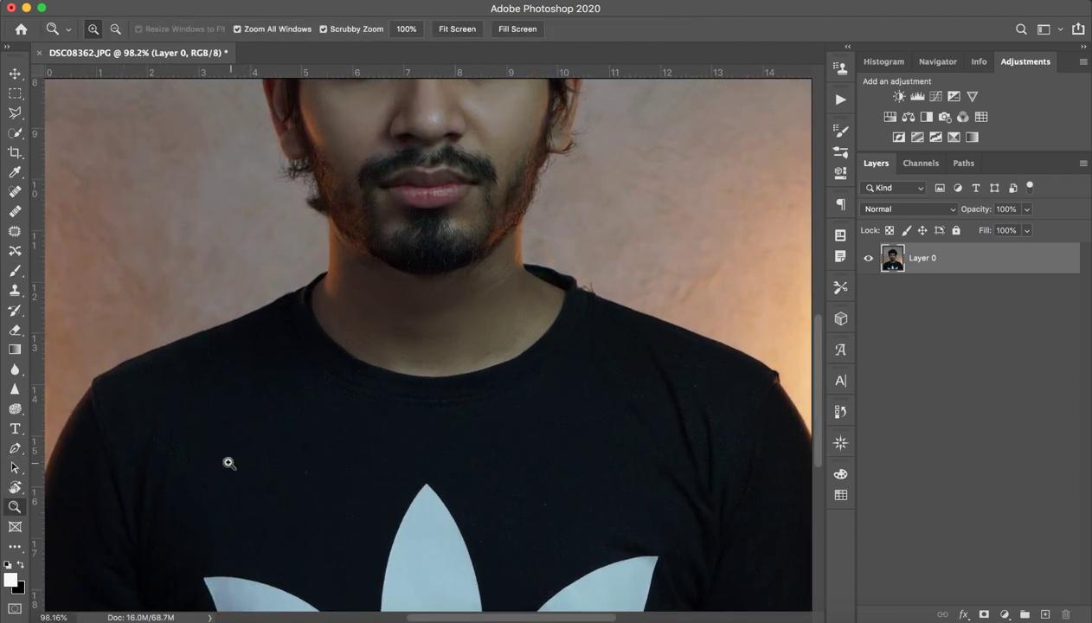
pyautogui.moveTo(241, 410); pyautogui.dragTo(405, 364)
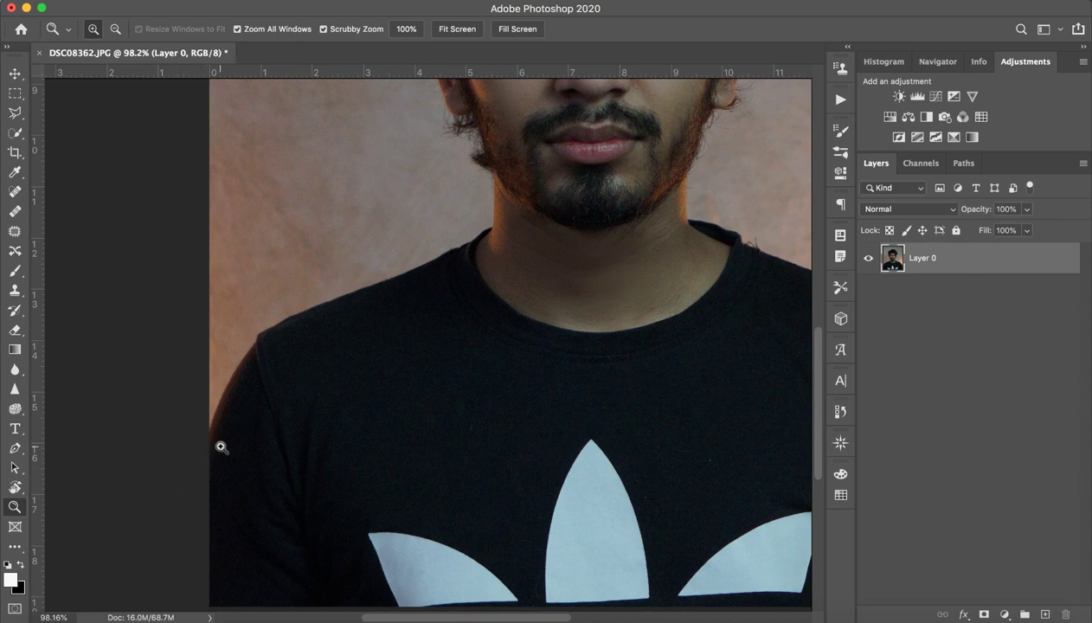
pyautogui.press('p')
pyautogui.moveTo(196, 459); pyautogui.dragTo(221, 400)
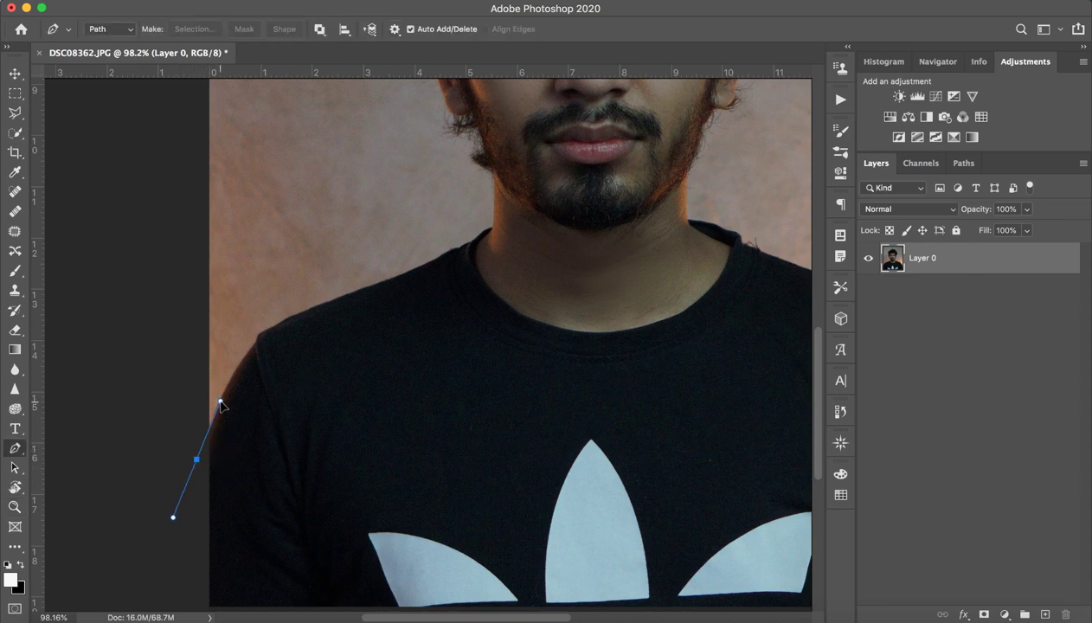
pyautogui.moveTo(249, 352); pyautogui.dragTo(263, 331)
pyautogui.click(307, 309)
pyautogui.click(362, 292)
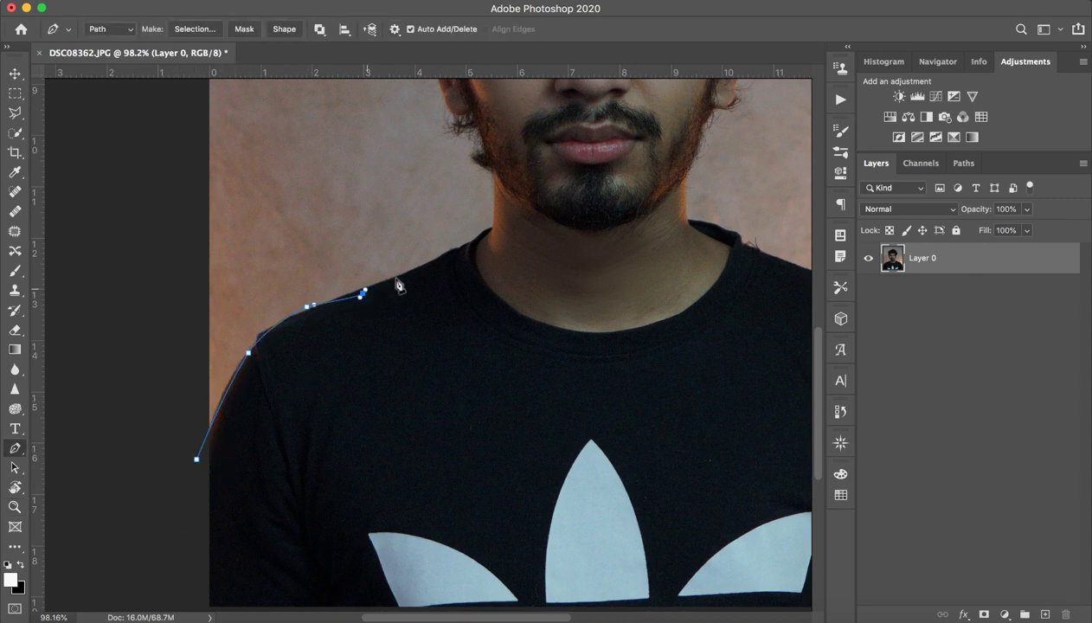
pyautogui.click(394, 278)
pyautogui.click(463, 245)
pyautogui.click(483, 235)
# Continue the path from the collar up the left side of the neck and jaw to the earlobe
pyautogui.press('space')
pyautogui.moveTo(482, 186); pyautogui.dragTo(443, 342)
pyautogui.click(445, 333)
pyautogui.click(445, 319)
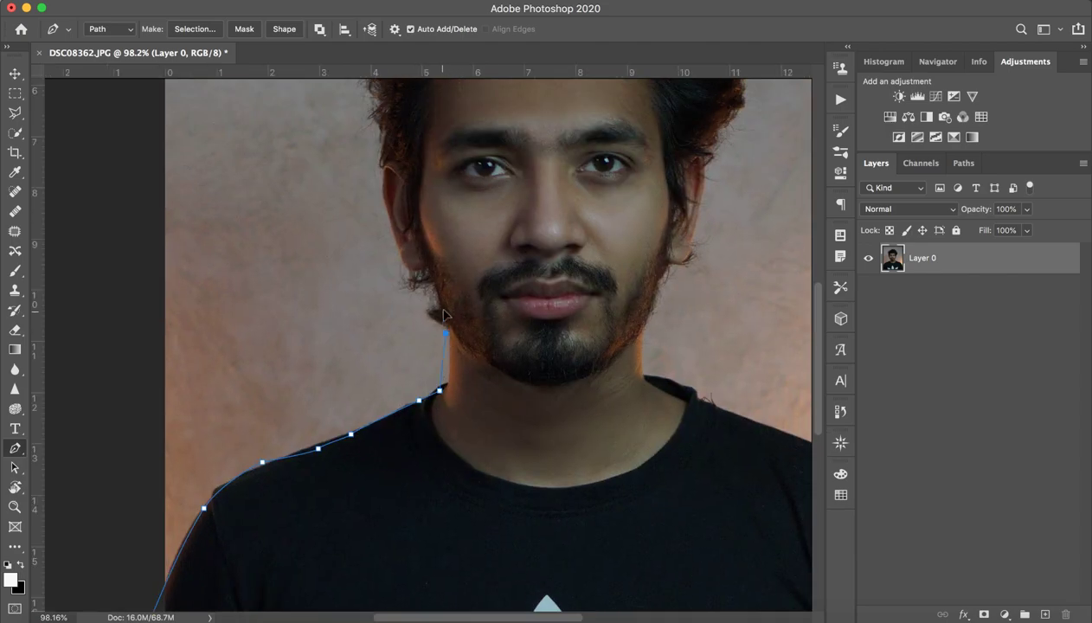
pyautogui.click(442, 307)
pyautogui.click(439, 298)
pyautogui.click(421, 277)
pyautogui.click(411, 273)
pyautogui.moveTo(398, 265)
pyautogui.mouseDown()
pyautogui.moveTo(388, 245)
pyautogui.moveTo(372, 325)
pyautogui.mouseUp()
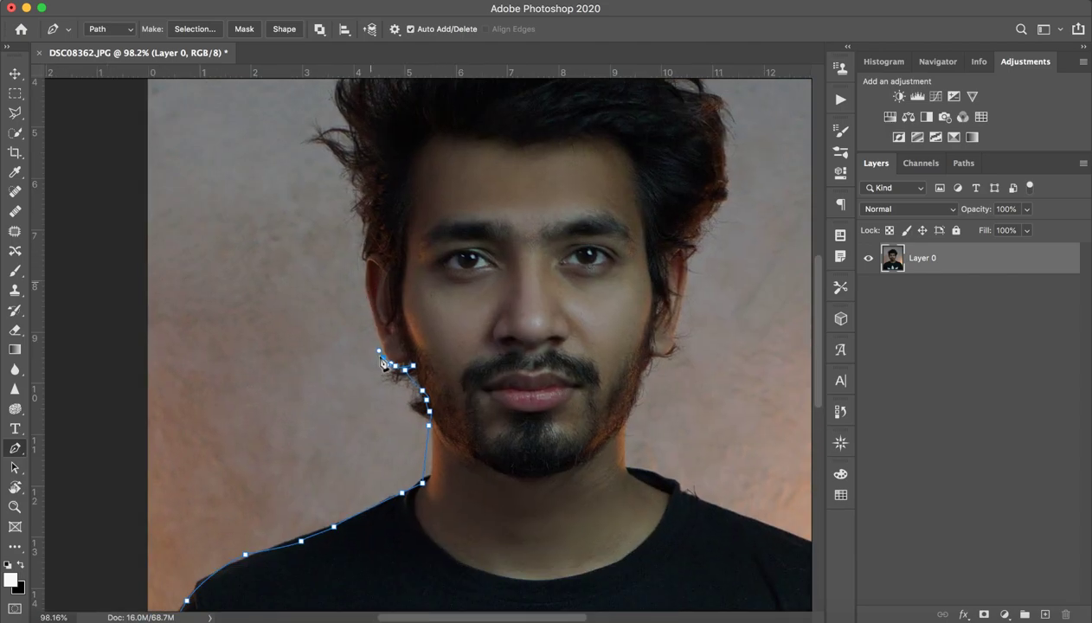
# Extend the path up around the left-side ear and along the hair to the protruding strands
pyautogui.click(378, 358)
pyautogui.click(365, 278)
pyautogui.moveTo(365, 225); pyautogui.dragTo(378, 396)
pyautogui.click(365, 383)
pyautogui.click(361, 360)
pyautogui.click(353, 326)
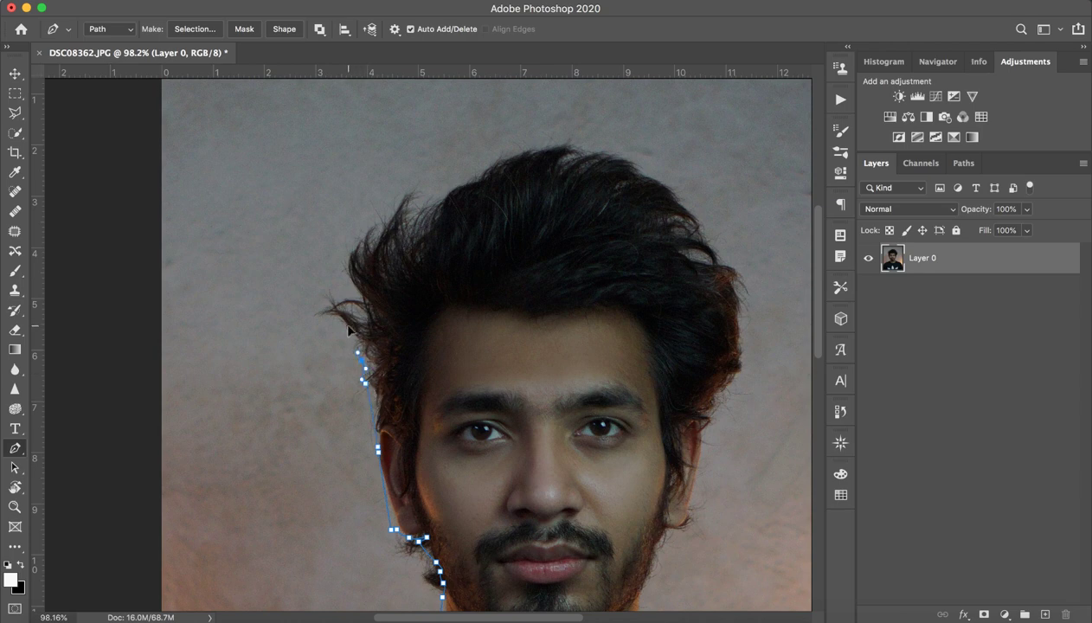
# Trace the protruding strands and the spiky left side of the hair with closely spaced path points
pyautogui.click(337, 316)
pyautogui.click(331, 301)
pyautogui.click(335, 283)
pyautogui.click(349, 296)
pyautogui.click(359, 306)
pyautogui.click(365, 233)
pyautogui.click(383, 217)
pyautogui.click(406, 188)
pyautogui.click(421, 183)
pyautogui.click(433, 192)
pyautogui.click(427, 205)
pyautogui.click(424, 214)
# Carry the path over the crown, just outside the hair, and down to its upper right side
pyautogui.click(449, 180)
pyautogui.click(503, 152)
pyautogui.click(532, 140)
pyautogui.click(558, 138)
pyautogui.click(584, 140)
pyautogui.click(611, 147)
pyautogui.click(664, 168)
pyautogui.click(685, 190)
pyautogui.click(694, 212)
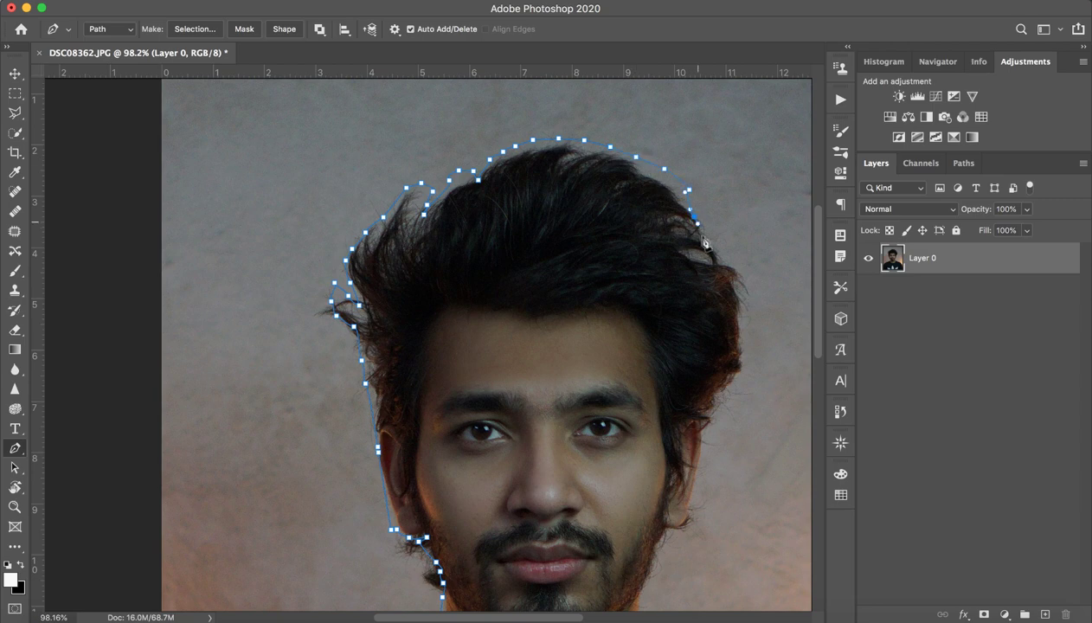
# Trace the path down the right side of the hair and around the ear to the earlobe
pyautogui.click(743, 281)
pyautogui.click(741, 330)
pyautogui.click(742, 378)
pyautogui.click(737, 403)
pyautogui.click(714, 415)
pyautogui.click(710, 462)
pyautogui.click(696, 487)
pyautogui.click(683, 519)
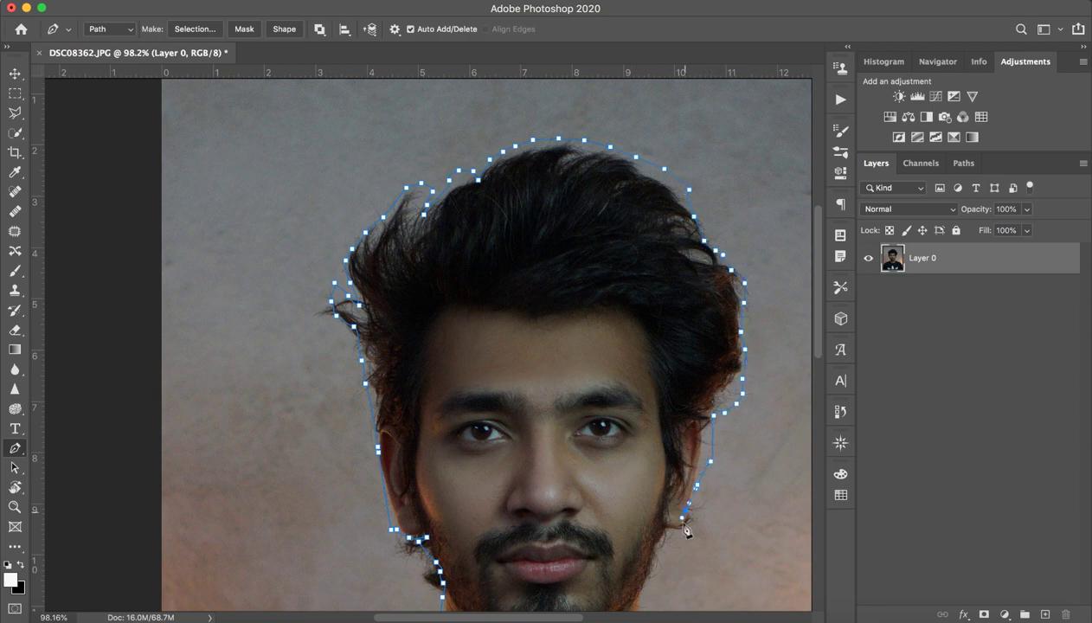
# Continue the path down the right side of the jaw and neck and onto the shirt collar
pyautogui.scroll(-5, 683, 523)
pyautogui.click(696, 402)
pyautogui.click(684, 416)
pyautogui.click(672, 456)
pyautogui.click(664, 480)
pyautogui.click(664, 525)
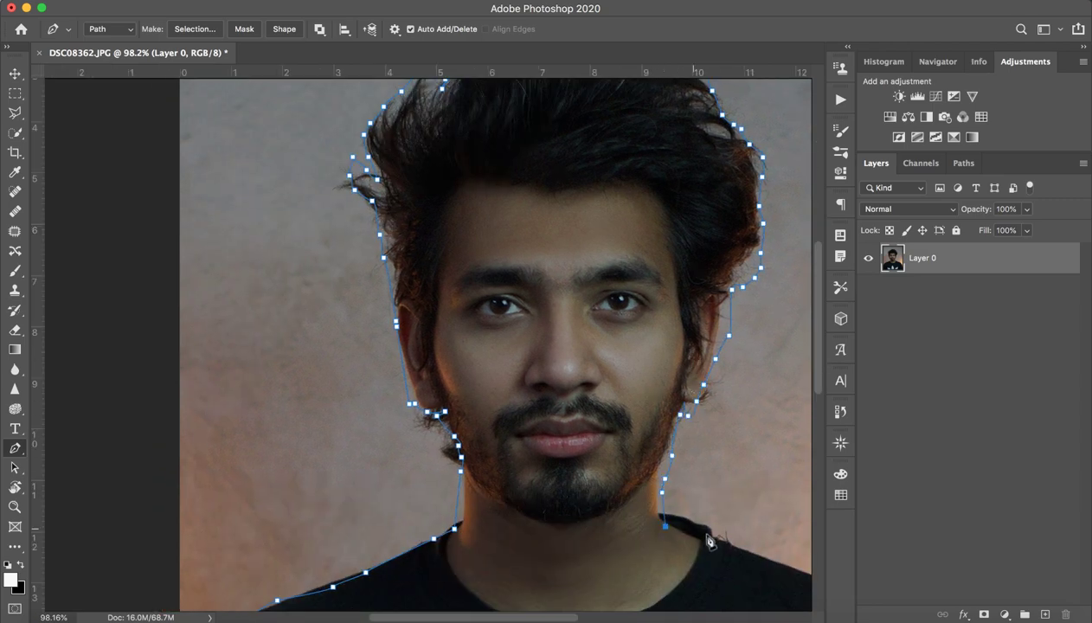
pyautogui.click(705, 533)
# Trace the path from the collar across the right shoulder to the photo's right edge
pyautogui.moveTo(600, 486); pyautogui.dragTo(300, 250)
pyautogui.moveTo(443, 427); pyautogui.dragTo(553, 328)
pyautogui.press('z')
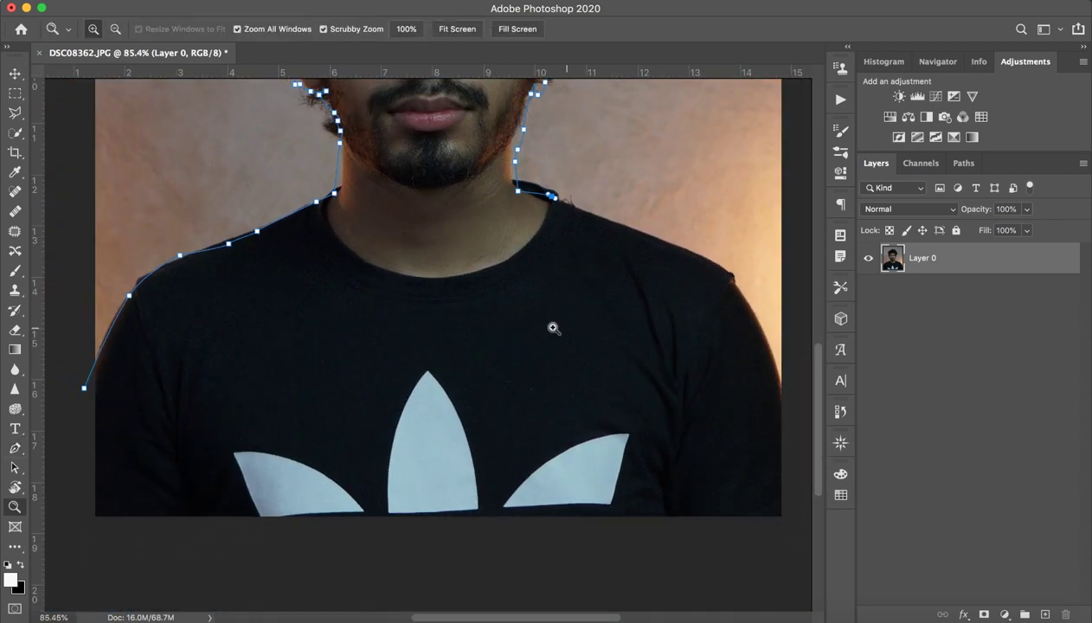
pyautogui.press('p')
pyautogui.click(685, 225)
pyautogui.click(725, 250)
pyautogui.click(754, 279)
pyautogui.click(780, 333)
# Run the path down the photo's right side, below its bottom edge, and close it at the starting point
pyautogui.click(778, 474)
pyautogui.click(776, 555)
pyautogui.moveTo(705, 570); pyautogui.dragTo(637, 564)
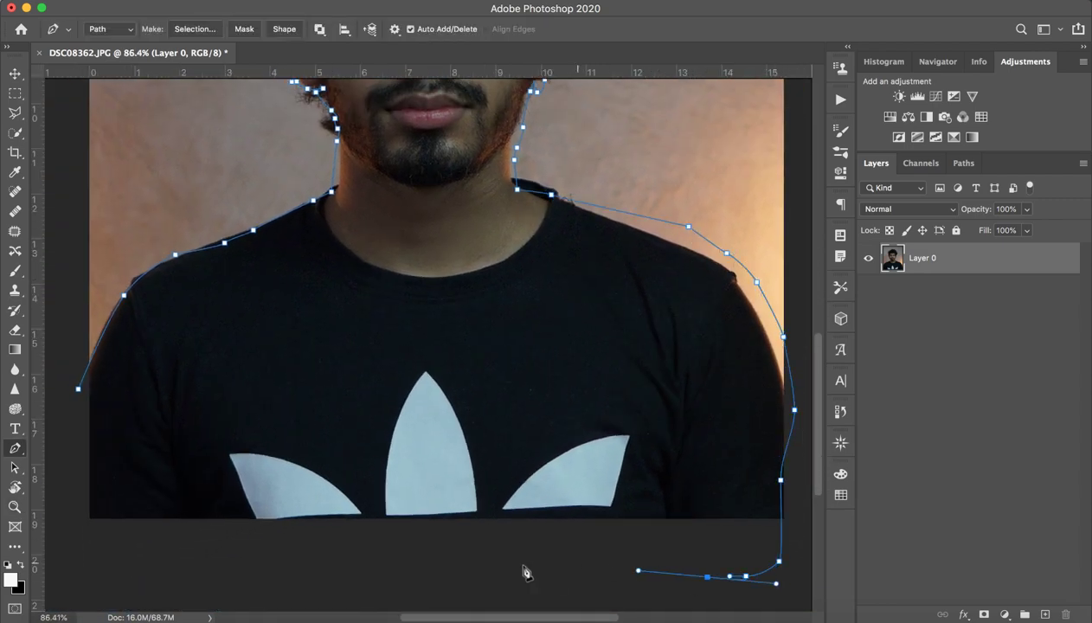
pyautogui.click(530, 567)
pyautogui.click(387, 566)
pyautogui.click(247, 550)
pyautogui.click(175, 557)
pyautogui.click(129, 567)
pyautogui.click(70, 548)
pyautogui.click(62, 448)
pyautogui.click(78, 389)
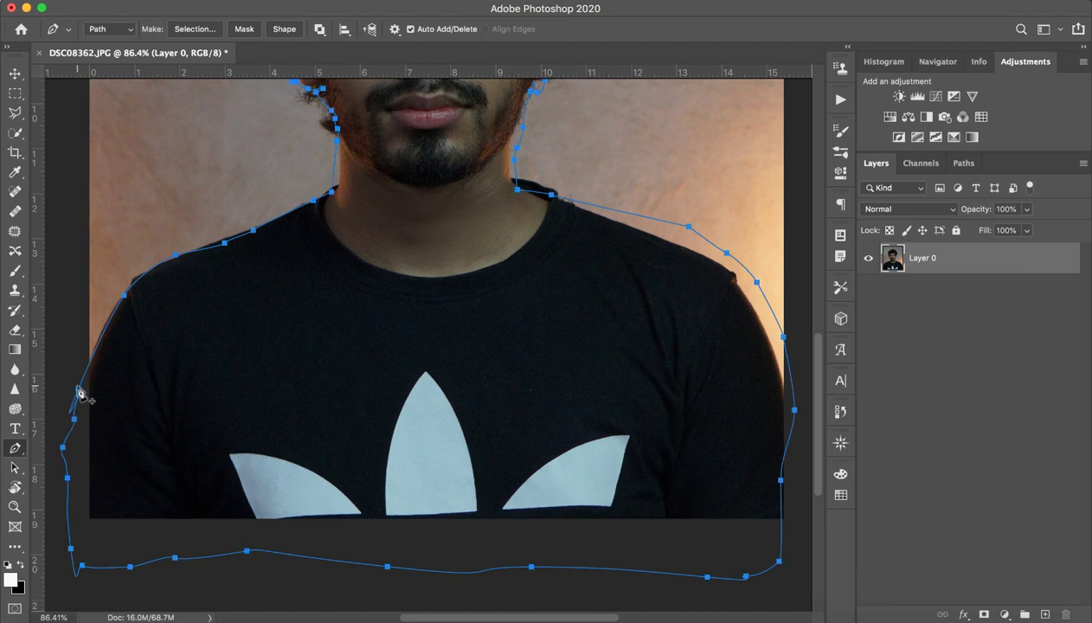
# Convert the closed path around the man into a selection
pyautogui.rightClick(313, 303)
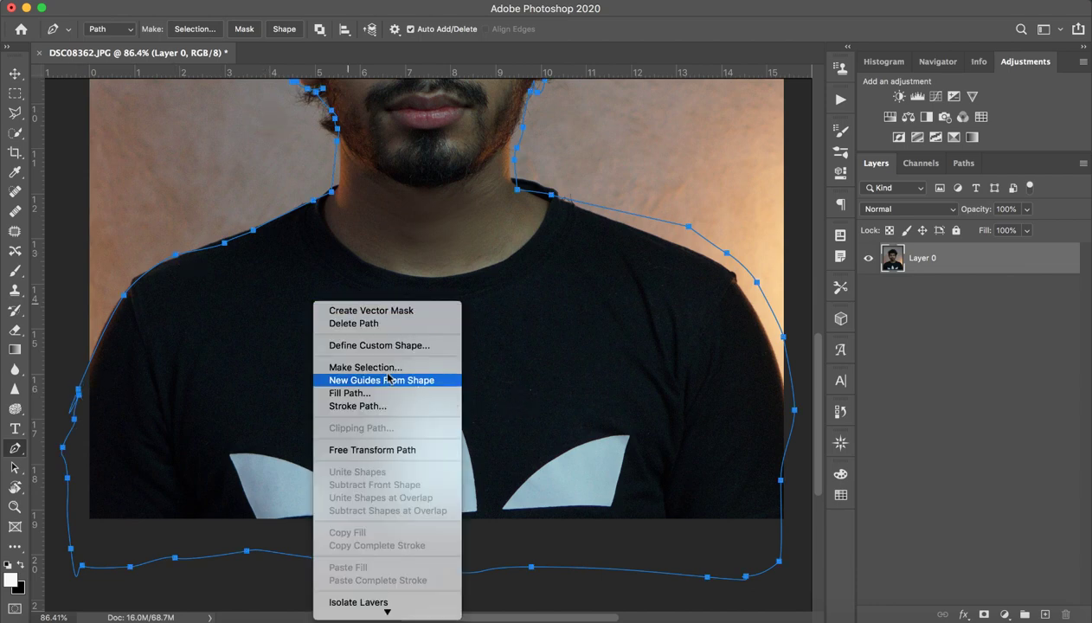
pyautogui.click(380, 367)
pyautogui.click(629, 225)
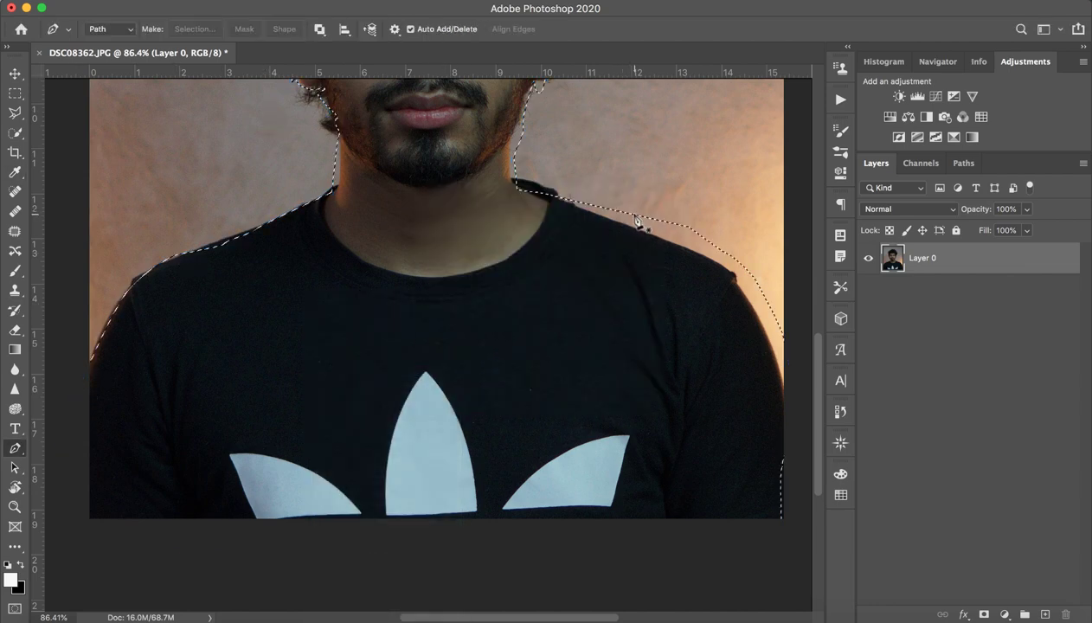
pyautogui.keyDown('alt'); pyautogui.click(504, 194); pyautogui.keyUp('alt')
pyautogui.moveTo(504, 194); pyautogui.dragTo(494, 376)
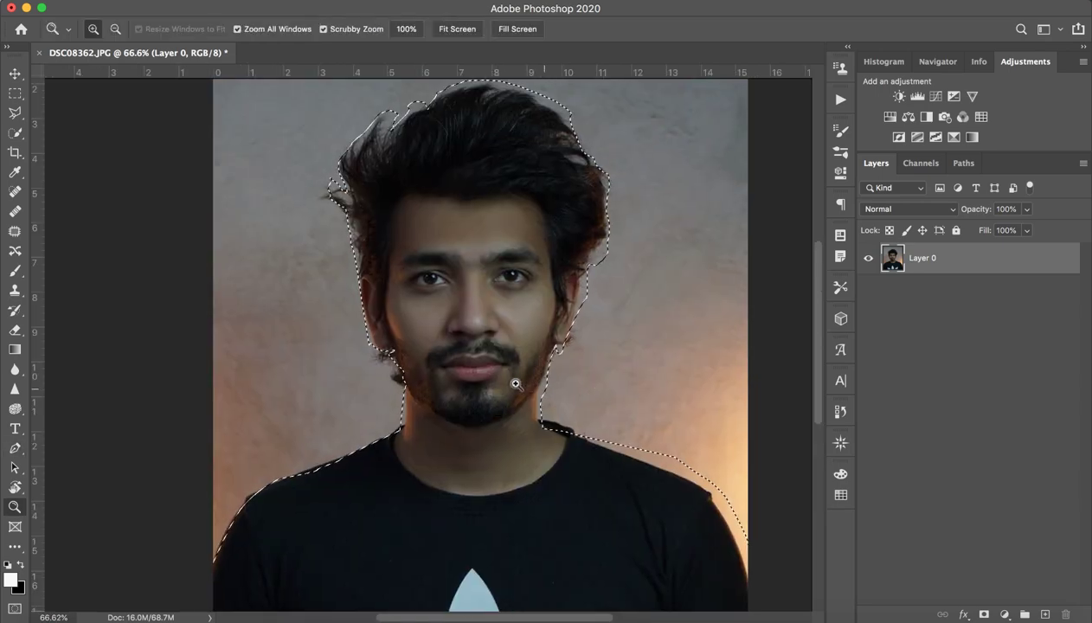
# Mask the layer with the selection around the man and inspect the cutout's hair edges
pyautogui.keyDown('alt'); pyautogui.click(514, 383); pyautogui.keyUp('alt')
pyautogui.press('super+r')
pyautogui.click(1004, 614)
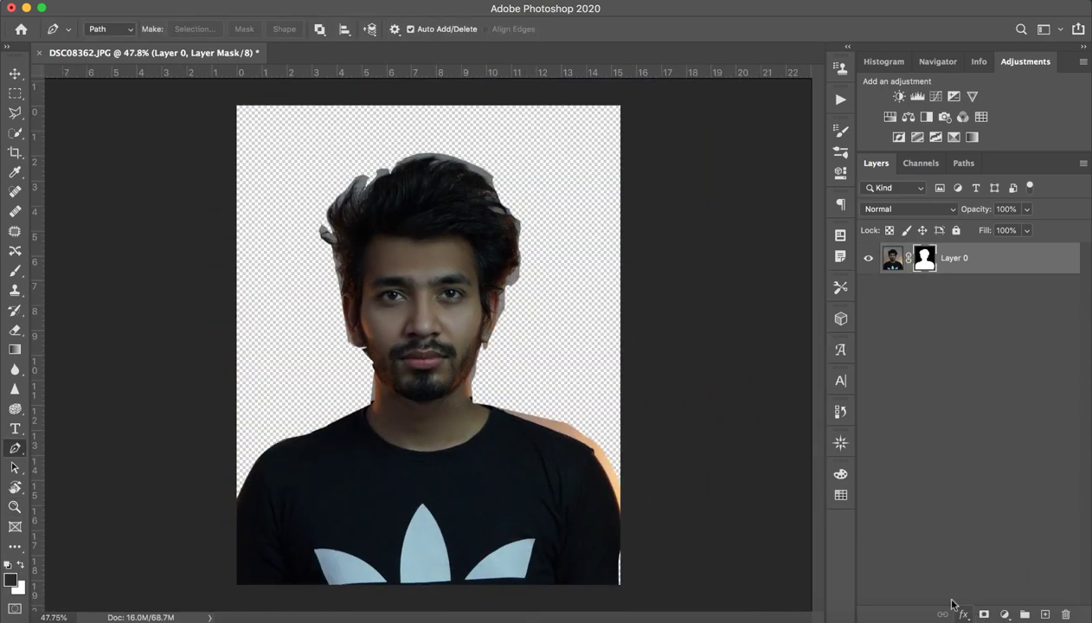
pyautogui.press('z')
pyautogui.moveTo(312, 215); pyautogui.dragTo(371, 177)
pyautogui.press('p')
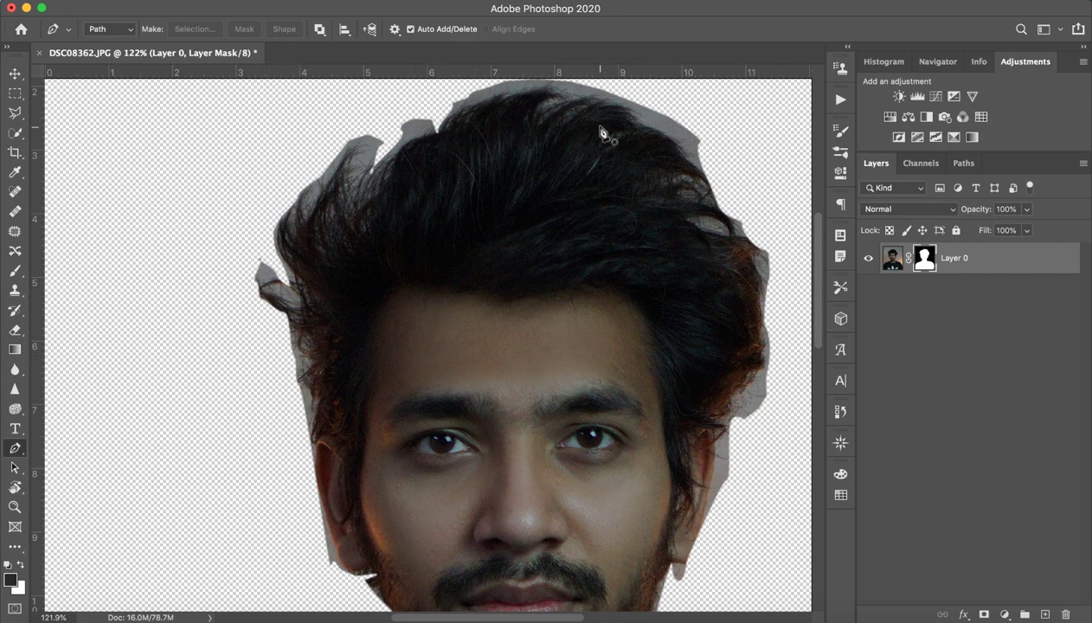
pyautogui.press('z')
pyautogui.moveTo(638, 207); pyautogui.dragTo(584, 228)
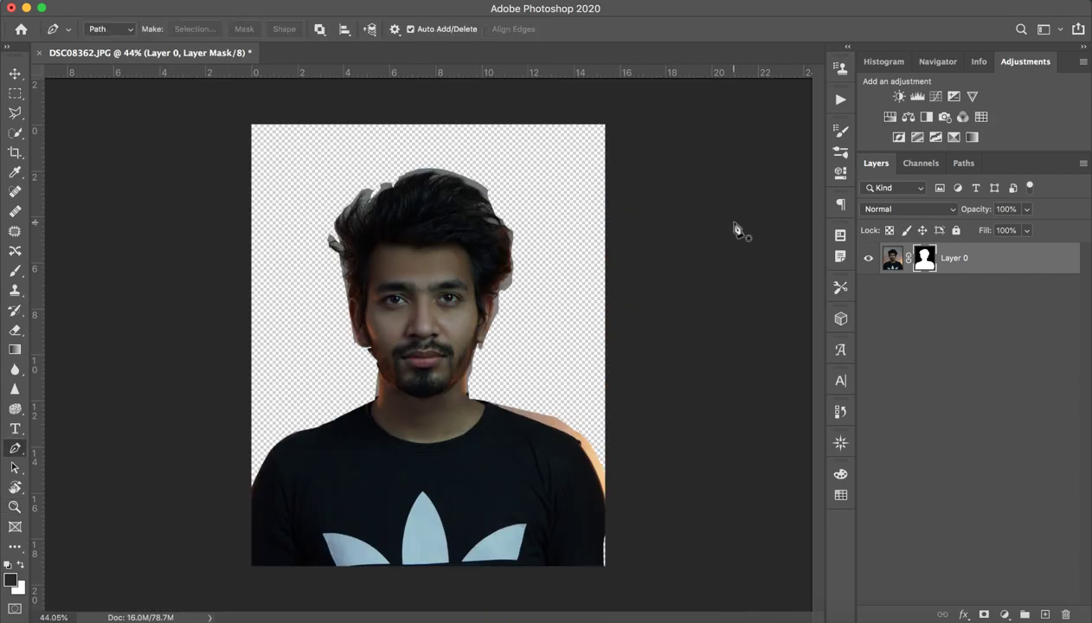
# Trace a trial Pen path around the loose hair tuft at the upper left of the man's head
pyautogui.moveTo(333, 188); pyautogui.dragTo(429, 258)
pyautogui.press('p')
pyautogui.moveTo(284, 342); pyautogui.dragTo(329, 260)
pyautogui.click(328, 253)
pyautogui.moveTo(359, 219)
pyautogui.mouseDown()
pyautogui.moveTo(375, 208)
pyautogui.moveTo(383, 248)
pyautogui.mouseUp()
pyautogui.click(385, 252)
pyautogui.click(370, 292)
pyautogui.moveTo(385, 293); pyautogui.dragTo(388, 286)
pyautogui.click(411, 254)
pyautogui.moveTo(430, 210); pyautogui.dragTo(423, 204)
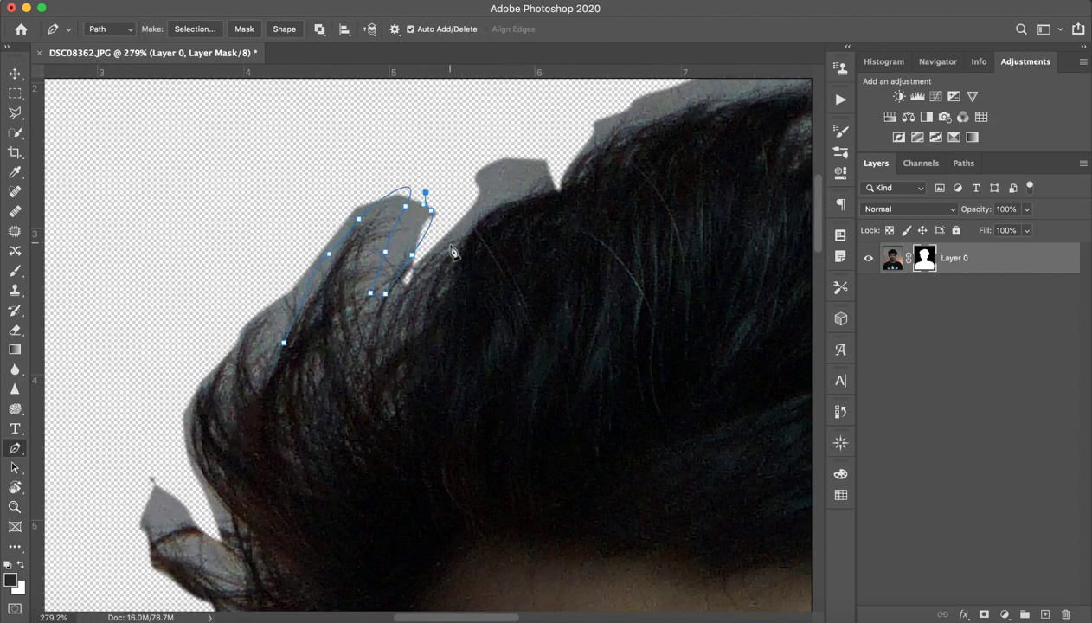
# Delete the trial path around the hair tuft
pyautogui.rightClick(408, 164)
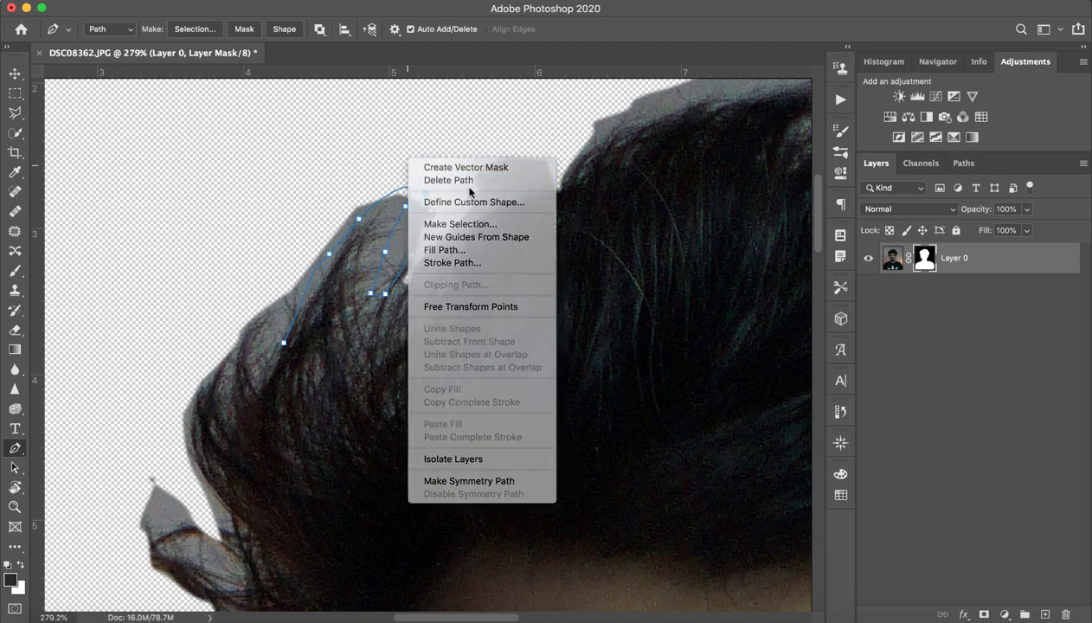
pyautogui.press('Escape')
pyautogui.rightClick(469, 181)
pyautogui.click(500, 203)
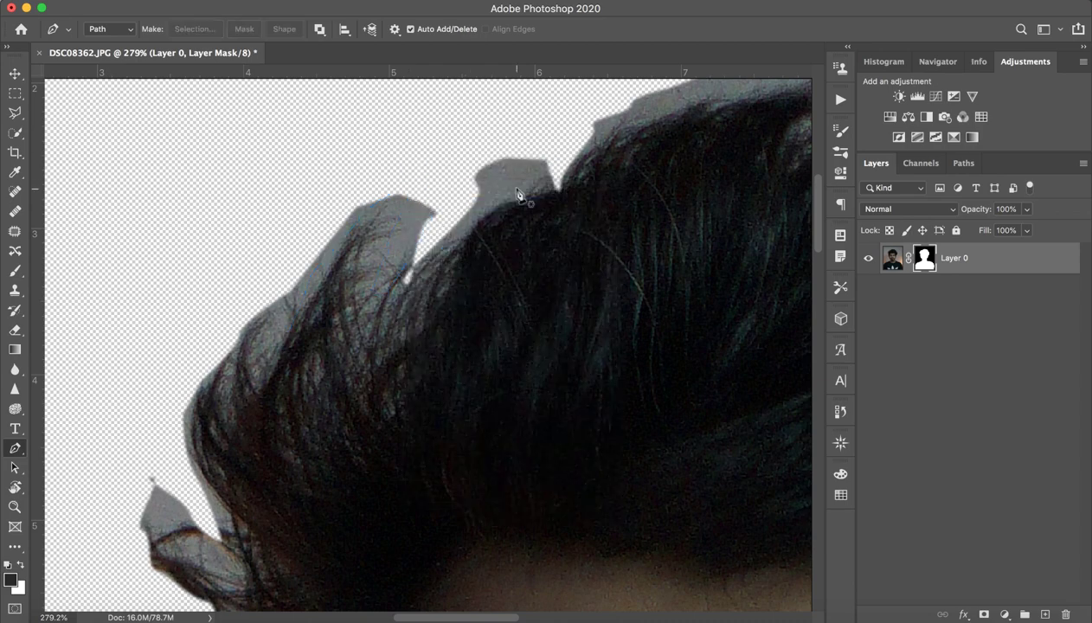
# Undo the layer mask and deselect the path-based selection around the man
pyautogui.press('z')
pyautogui.moveTo(575, 214); pyautogui.dragTo(421, 234)
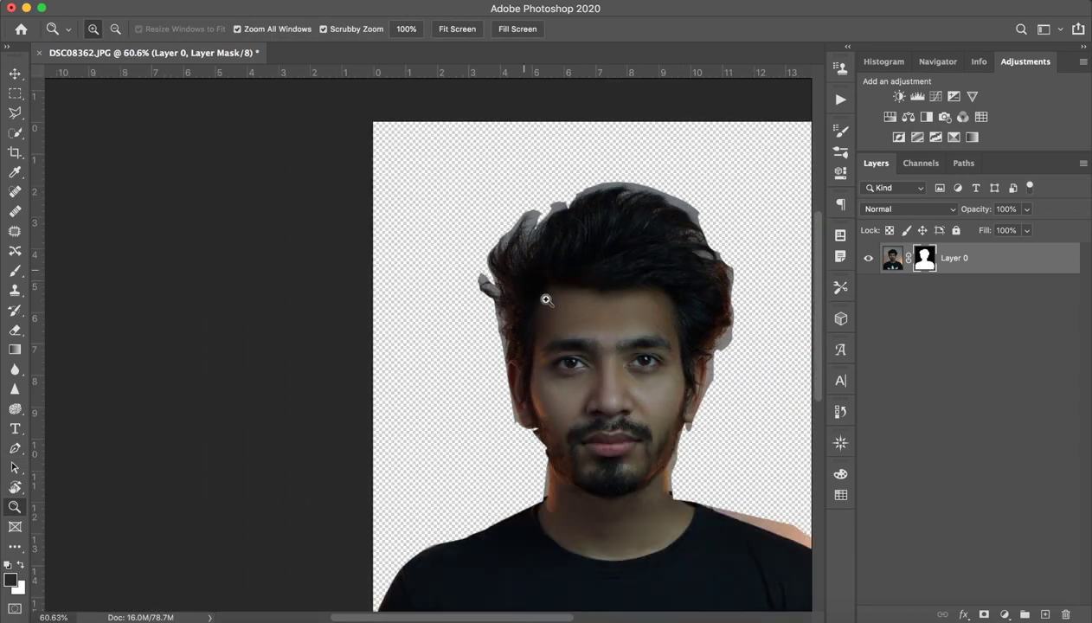
pyautogui.moveTo(591, 318); pyautogui.dragTo(539, 314)
pyautogui.press('super+z')
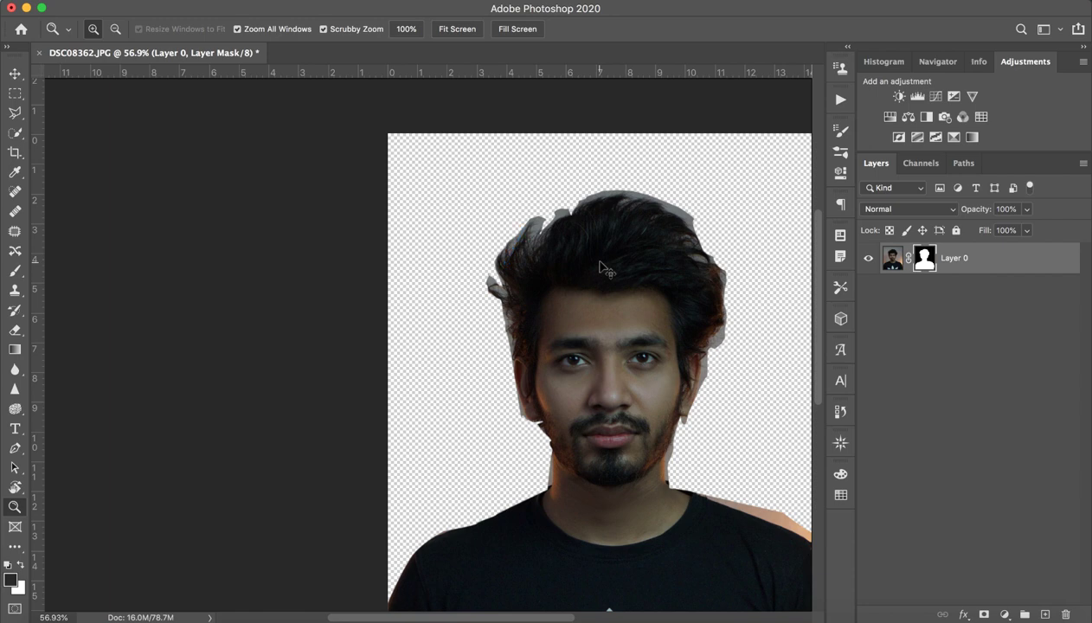
pyautogui.press('super+z')
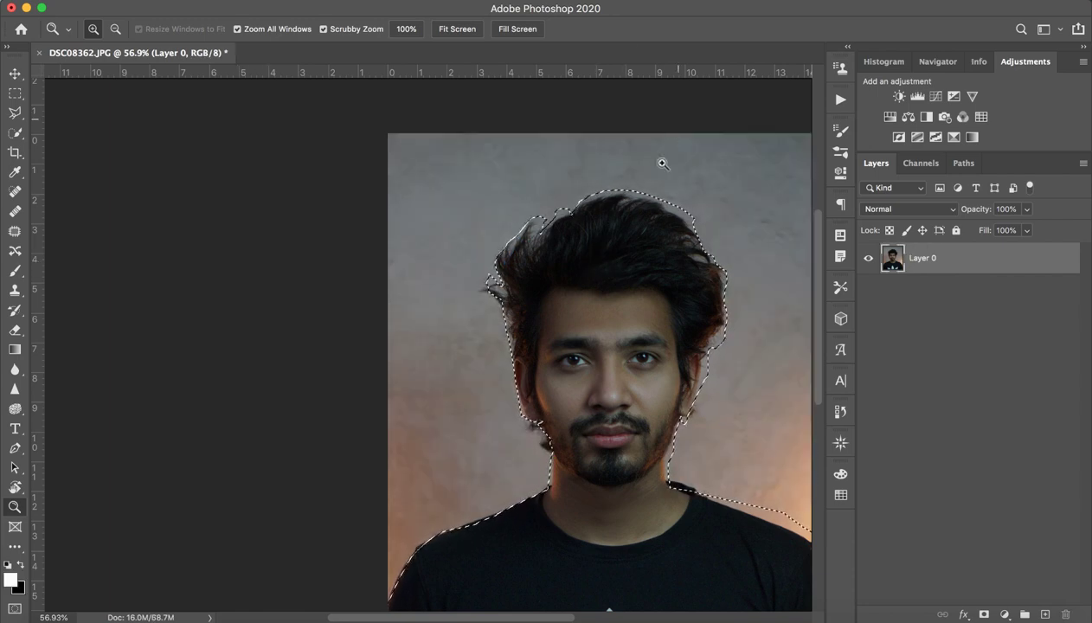
pyautogui.press('super+d')
# Select the whole man with the Quick Selection tool
pyautogui.moveTo(712, 301); pyautogui.dragTo(629, 316)
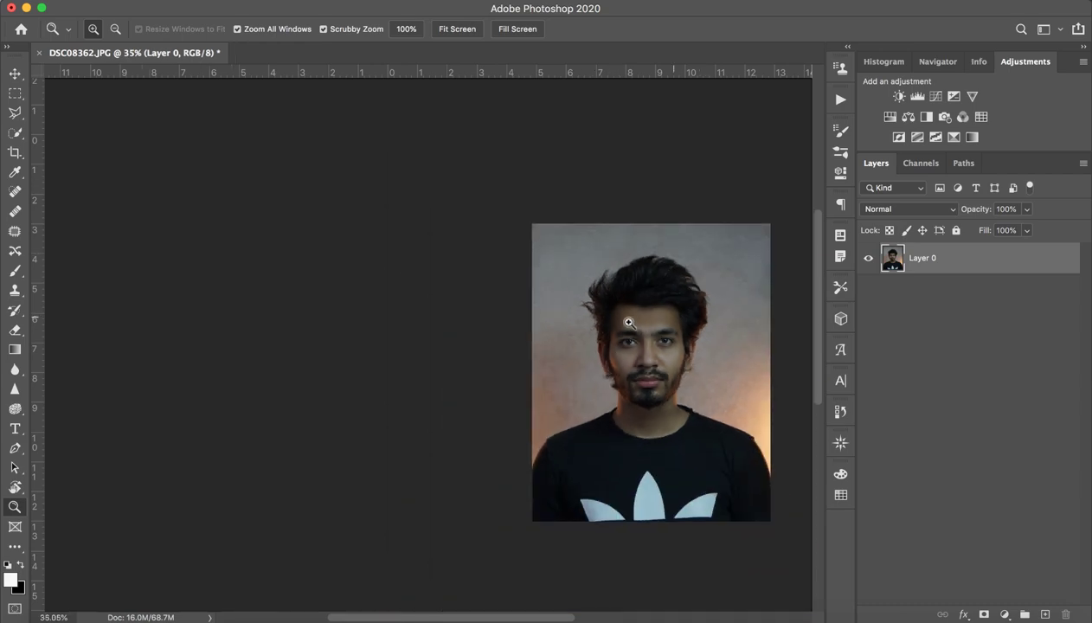
pyautogui.moveTo(398, 367); pyautogui.dragTo(519, 358)
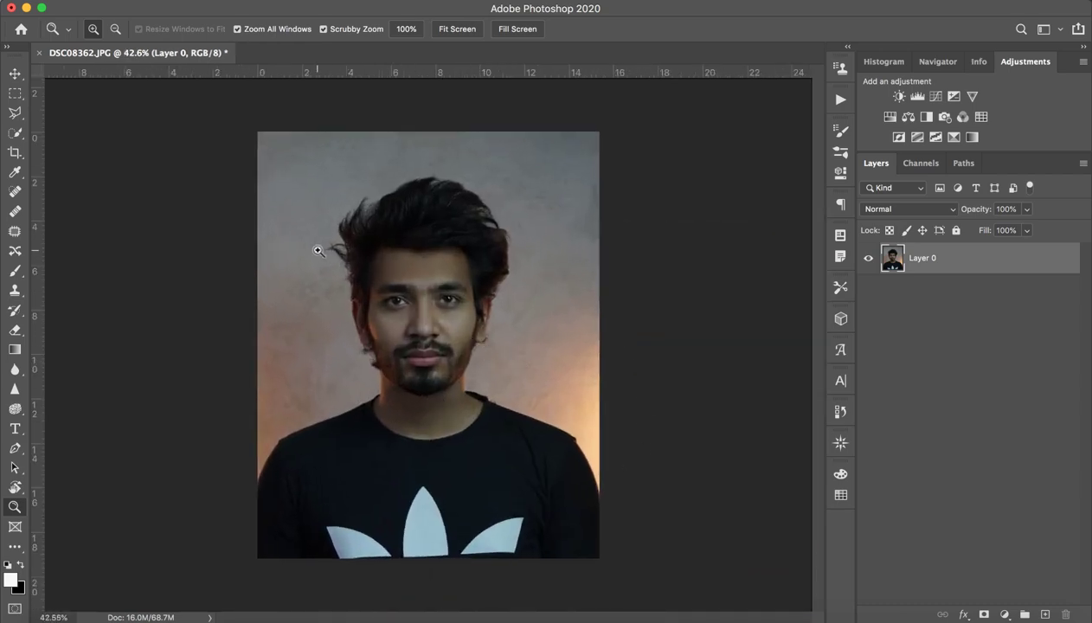
pyautogui.click(14, 134)
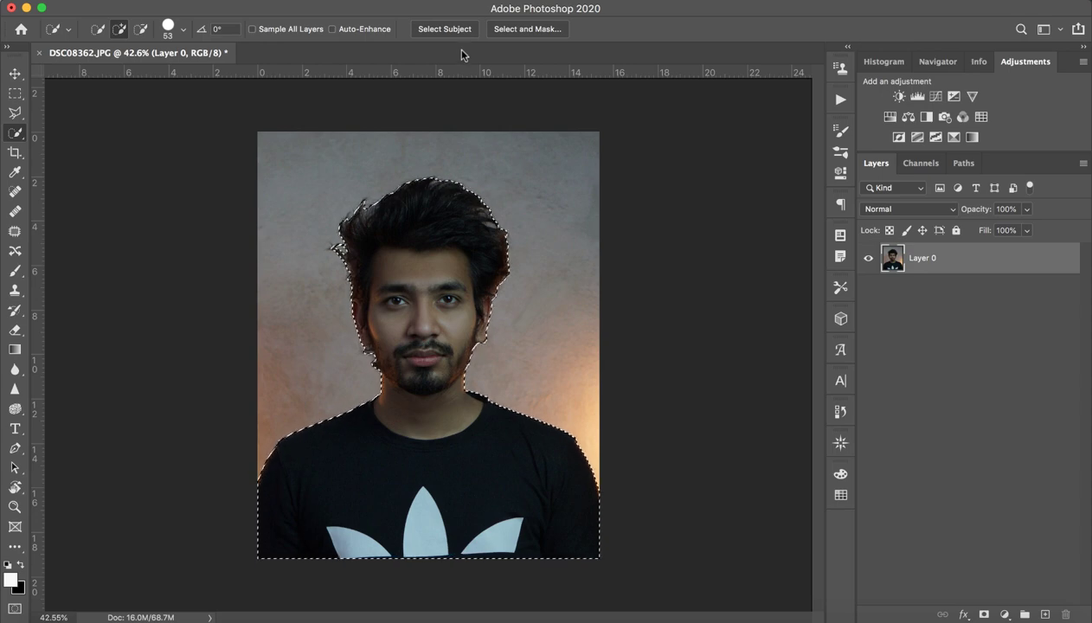
# Reduce the Quick Selection brush to 9 px and add the stray hair strand left of the forehead to the selection
pyautogui.press('z')
pyautogui.moveTo(295, 309); pyautogui.dragTo(418, 343)
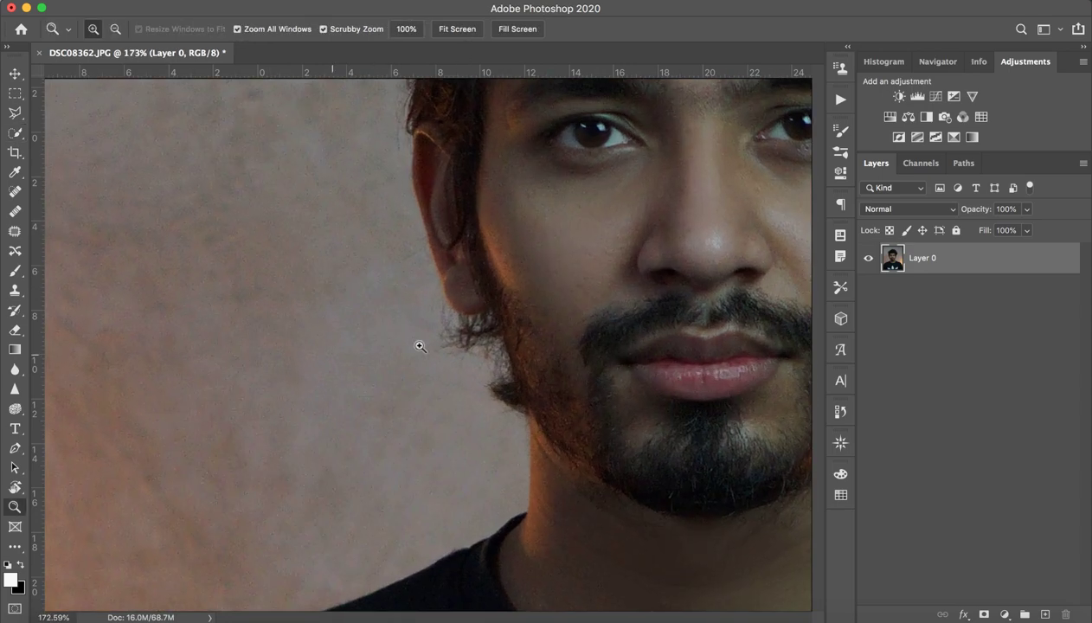
pyautogui.press('w')
pyautogui.moveTo(556, 179)
pyautogui.mouseDown()
pyautogui.moveTo(343, 259)
pyautogui.moveTo(248, 253)
pyautogui.mouseUp()
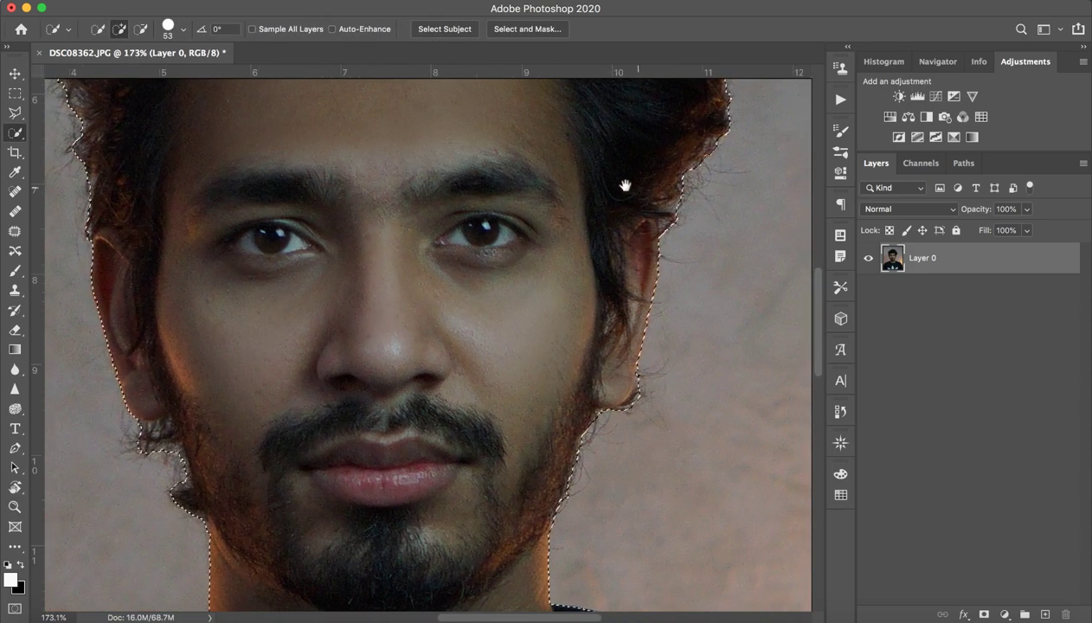
pyautogui.moveTo(626, 185); pyautogui.dragTo(571, 230)
pyautogui.moveTo(478, 114); pyautogui.dragTo(458, 253)
pyautogui.moveTo(434, 334); pyautogui.dragTo(397, 183)
pyautogui.moveTo(430, 364); pyautogui.dragTo(487, 456)
pyautogui.moveTo(210, 156); pyautogui.dragTo(331, 290)
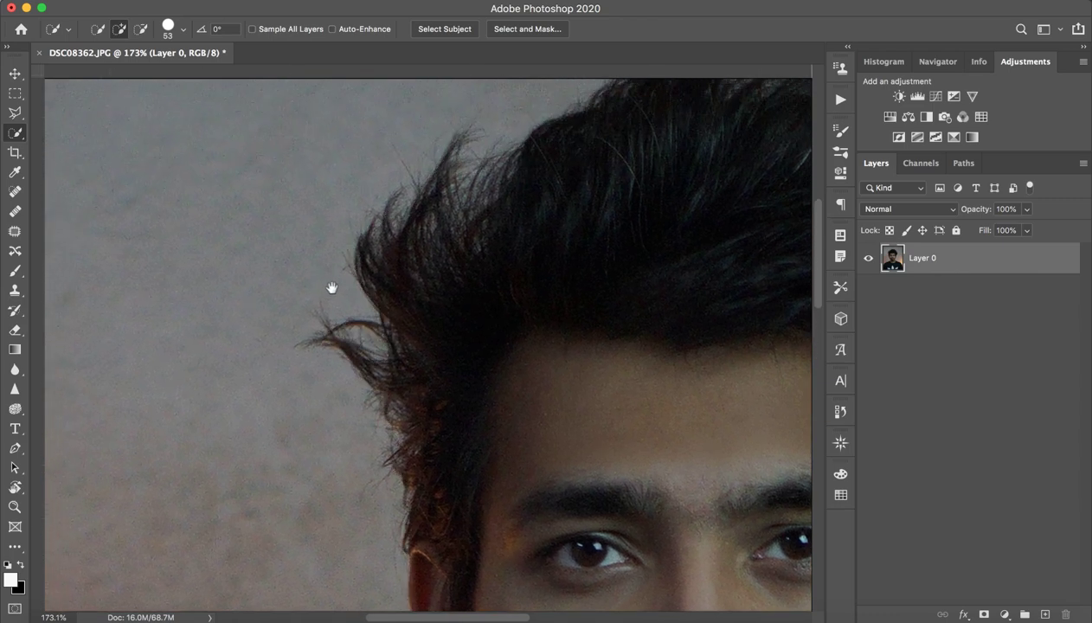
pyautogui.moveTo(339, 351); pyautogui.dragTo(304, 352)
pyautogui.click(315, 352)
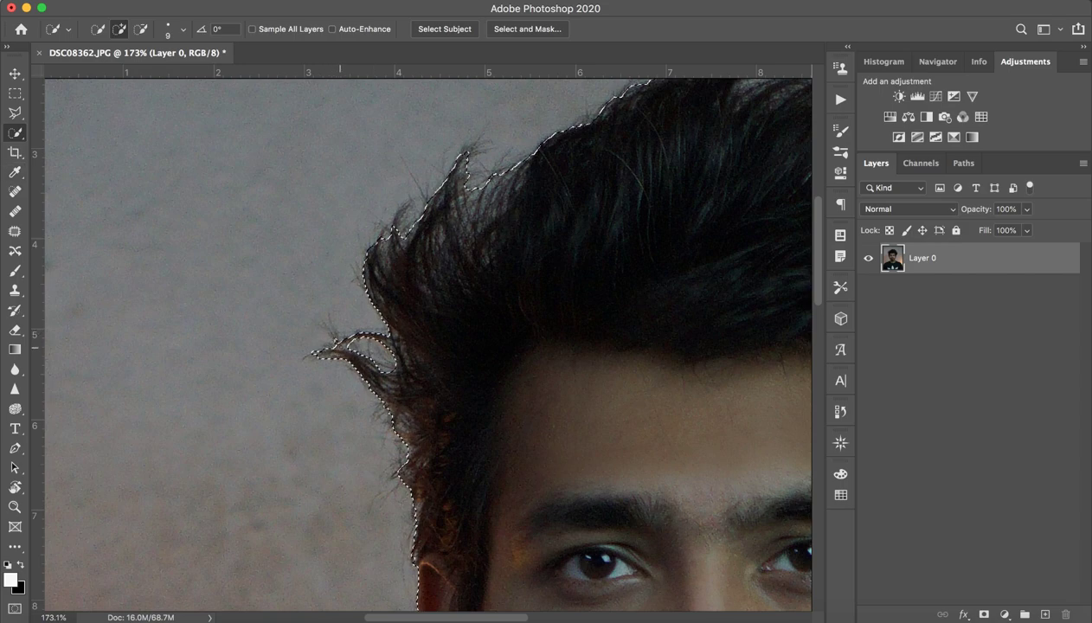
# Examine the selection edge along the ear, neck and both shoulders, ending with the whole photo in view
pyautogui.scroll(-3, 383, 153)
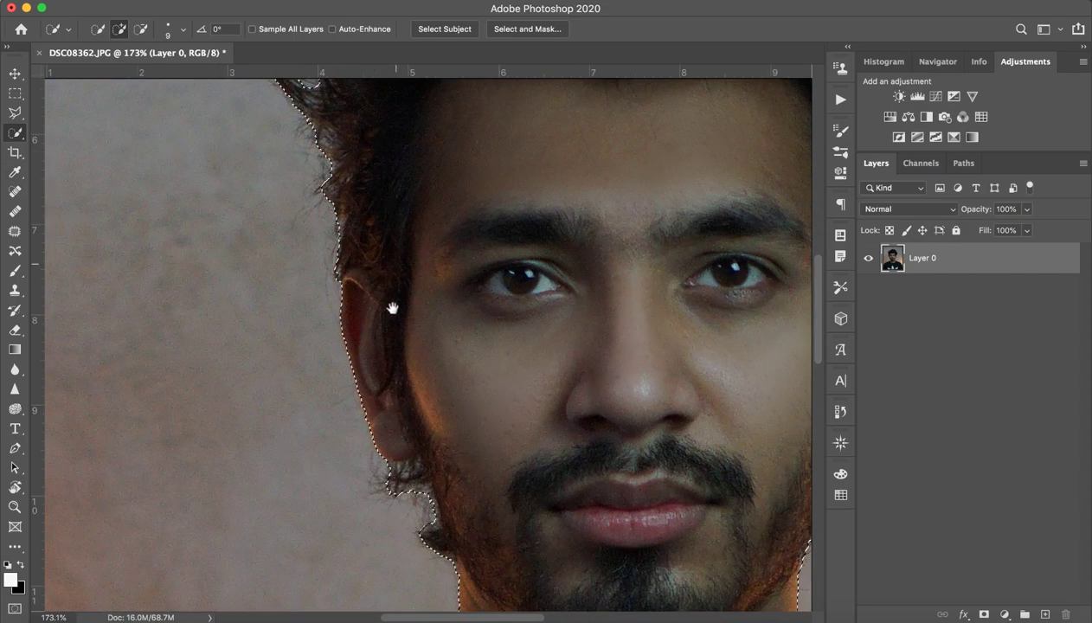
pyautogui.scroll(-8, 378, 397)
pyautogui.moveTo(469, 224); pyautogui.dragTo(475, 138)
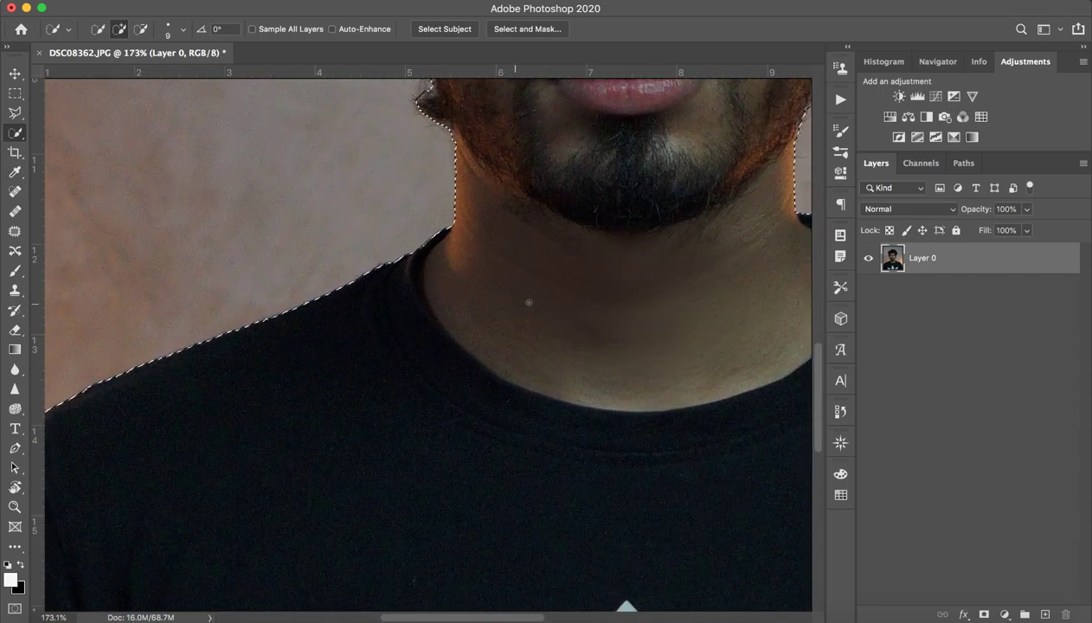
pyautogui.moveTo(531, 299); pyautogui.dragTo(420, 292)
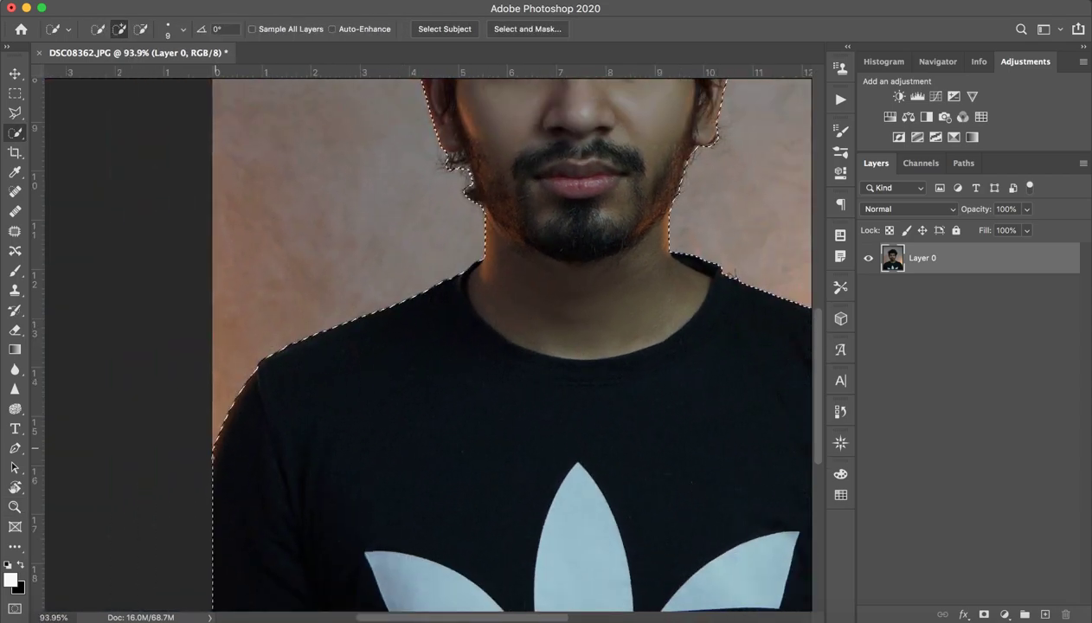
pyautogui.moveTo(668, 298); pyautogui.dragTo(390, 280)
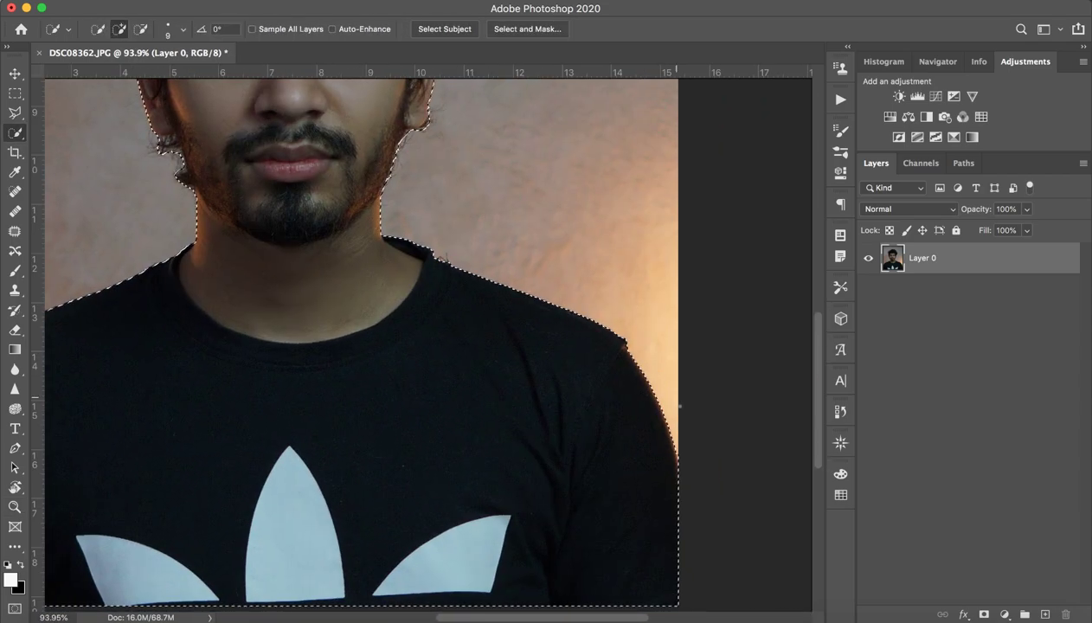
pyautogui.moveTo(227, 187); pyautogui.dragTo(410, 358)
pyautogui.moveTo(510, 325)
pyautogui.mouseDown()
pyautogui.moveTo(433, 327)
pyautogui.moveTo(443, 299)
pyautogui.mouseUp()
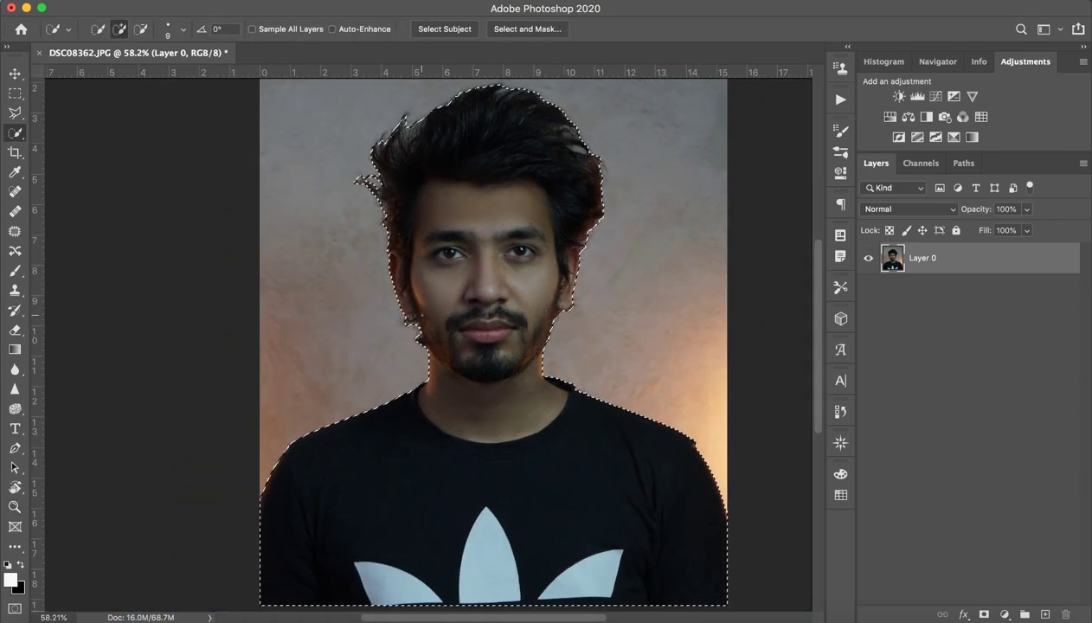
pyautogui.press('z')
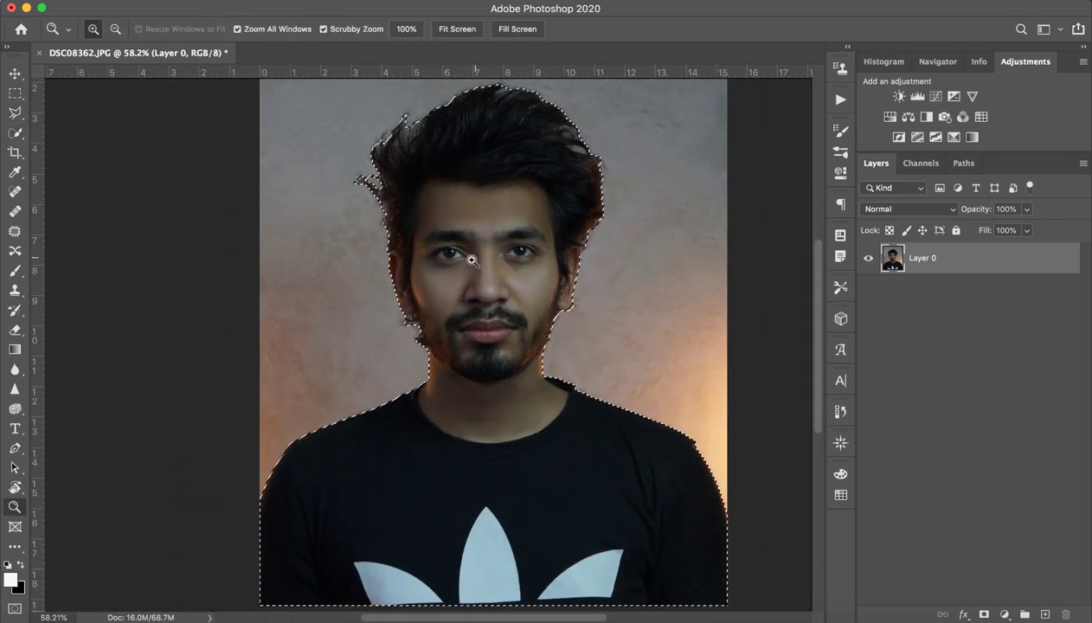
pyautogui.keyDown('alt'); pyautogui.click(480, 255); pyautogui.keyUp('alt')
pyautogui.hotkey('ctrl', 'd')
# Brush over the man with a 43 px Quick Selection brush and open the selection in Select and Mask
pyautogui.press('w')
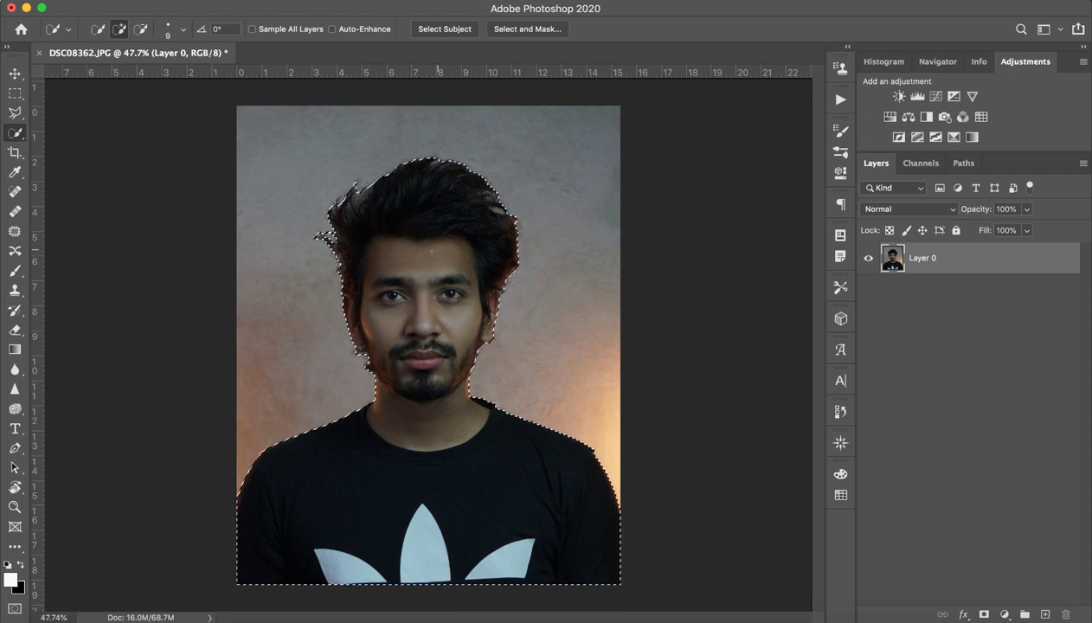
pyautogui.moveTo(383, 230)
pyautogui.mouseDown()
pyautogui.moveTo(396, 227)
pyautogui.moveTo(392, 288)
pyautogui.mouseUp()
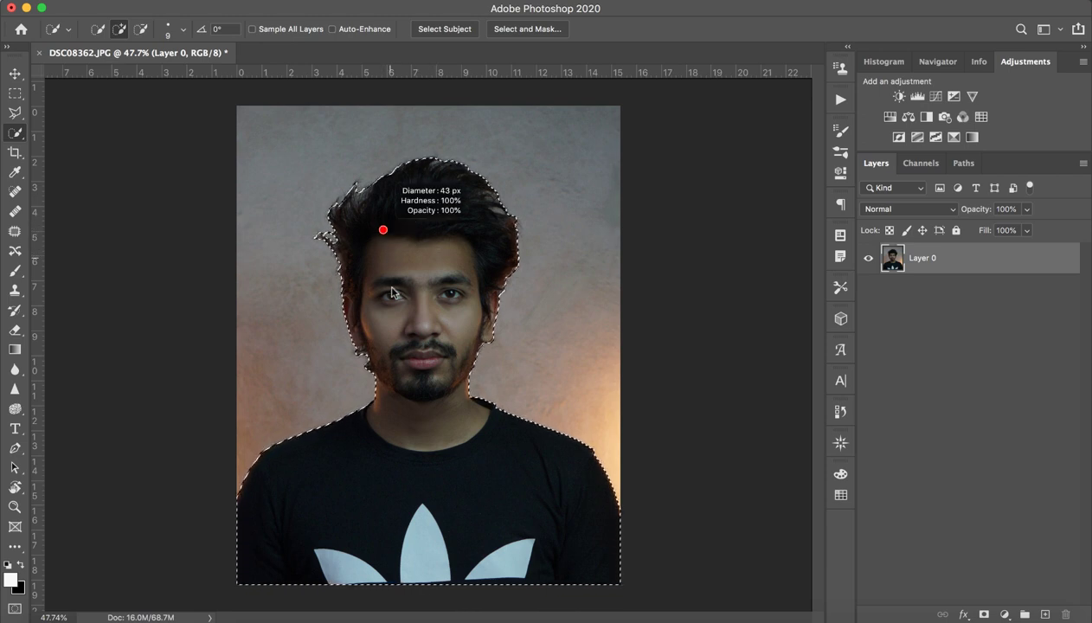
pyautogui.moveTo(398, 349); pyautogui.dragTo(406, 204)
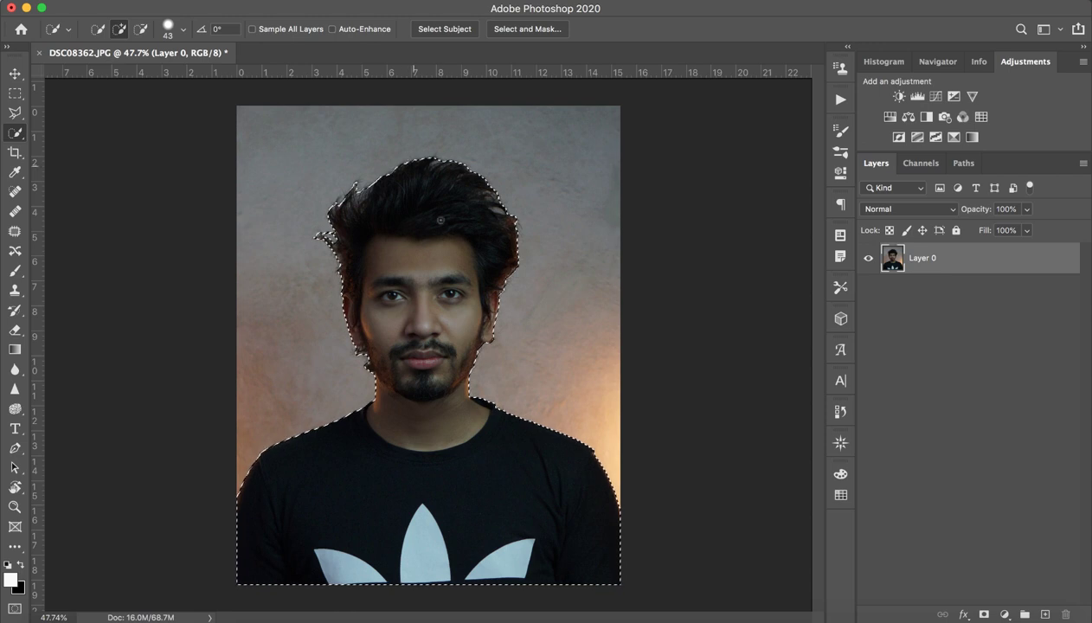
pyautogui.moveTo(434, 274)
pyautogui.mouseDown()
pyautogui.moveTo(468, 275)
pyautogui.moveTo(451, 197)
pyautogui.moveTo(470, 576)
pyautogui.mouseUp()
pyautogui.moveTo(427, 275); pyautogui.dragTo(420, 277)
pyautogui.click(524, 29)
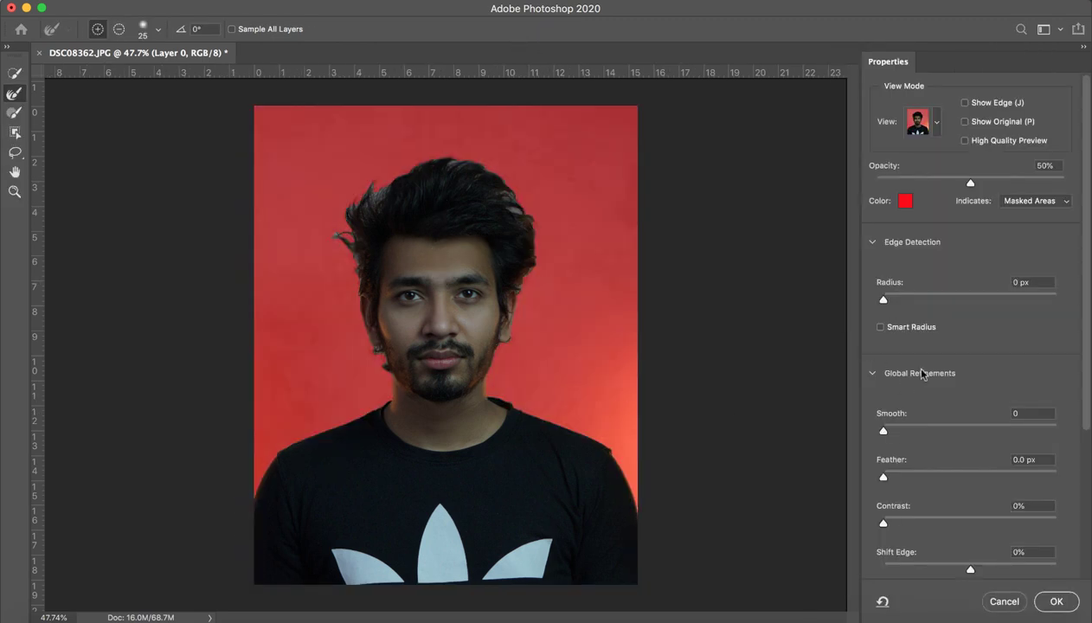
# Examine the available view modes and preview the selection with Show Edge and Show Original, keeping the Overlay view
pyautogui.click(930, 128)
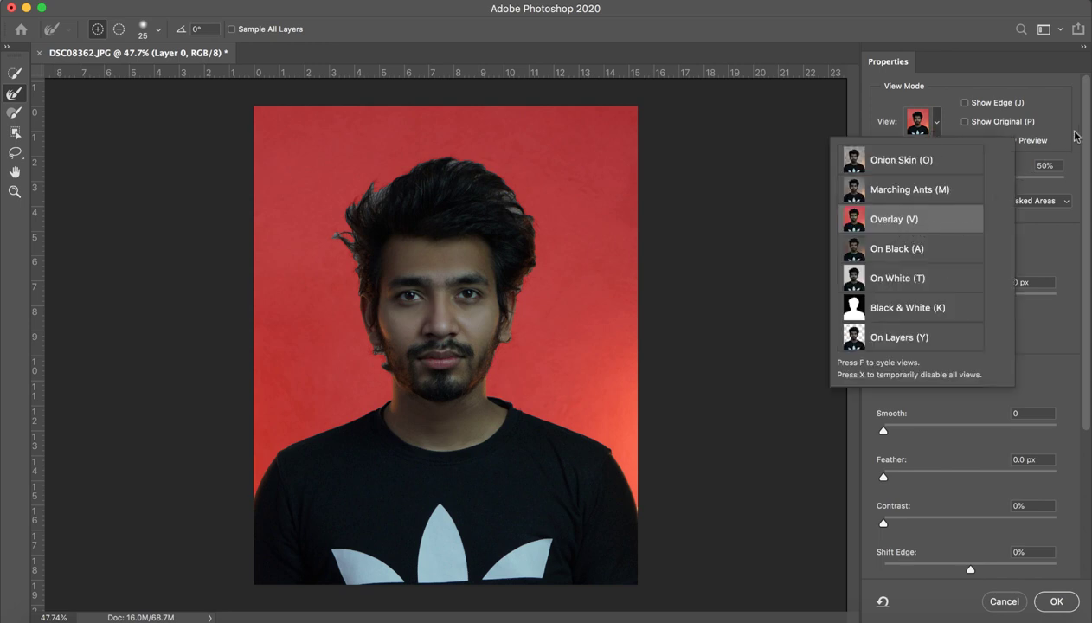
pyautogui.click(1066, 128)
pyautogui.click(964, 103)
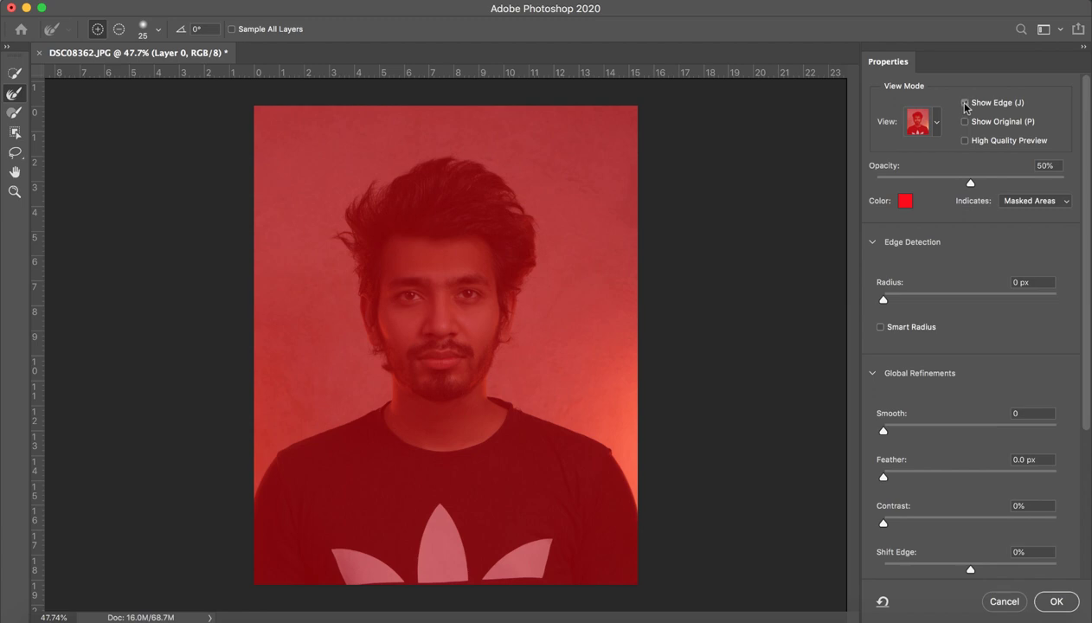
pyautogui.click(964, 103)
pyautogui.click(964, 122)
pyautogui.click(965, 123)
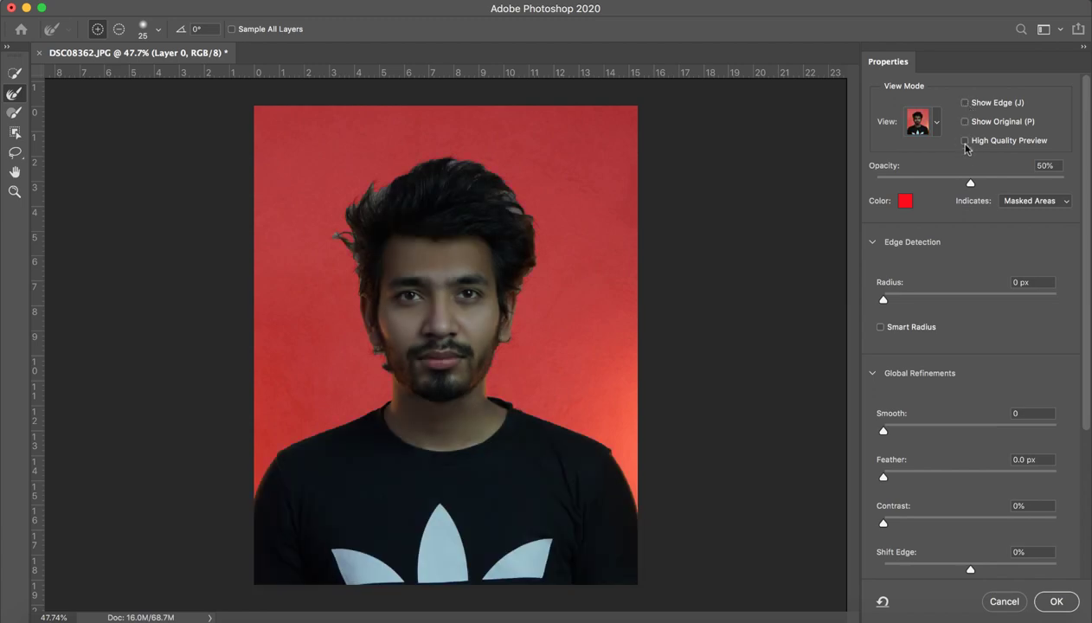
pyautogui.click(965, 143)
# Turn on Smart Radius for edge detection and set the selection's Smooth value to 2
pyautogui.click(881, 328)
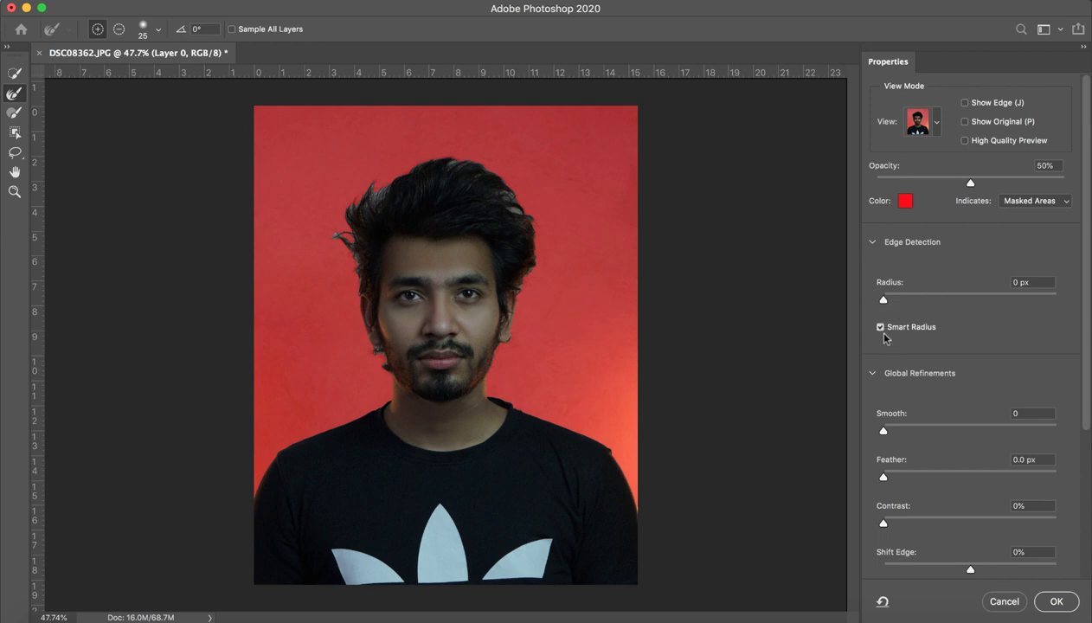
pyautogui.click(872, 244)
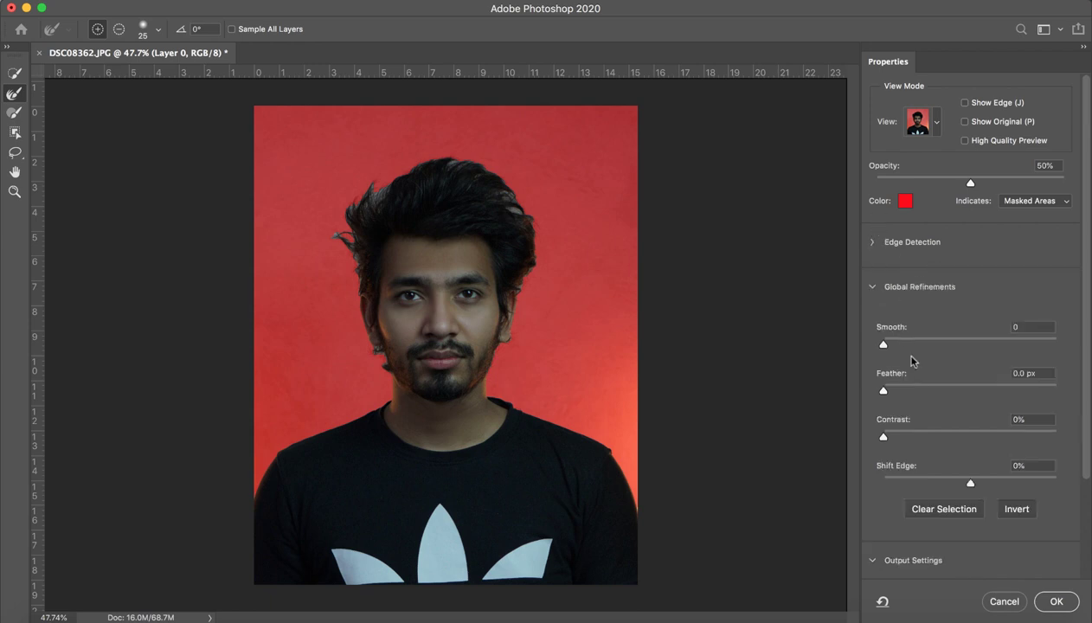
pyautogui.scroll(-3, 917, 499)
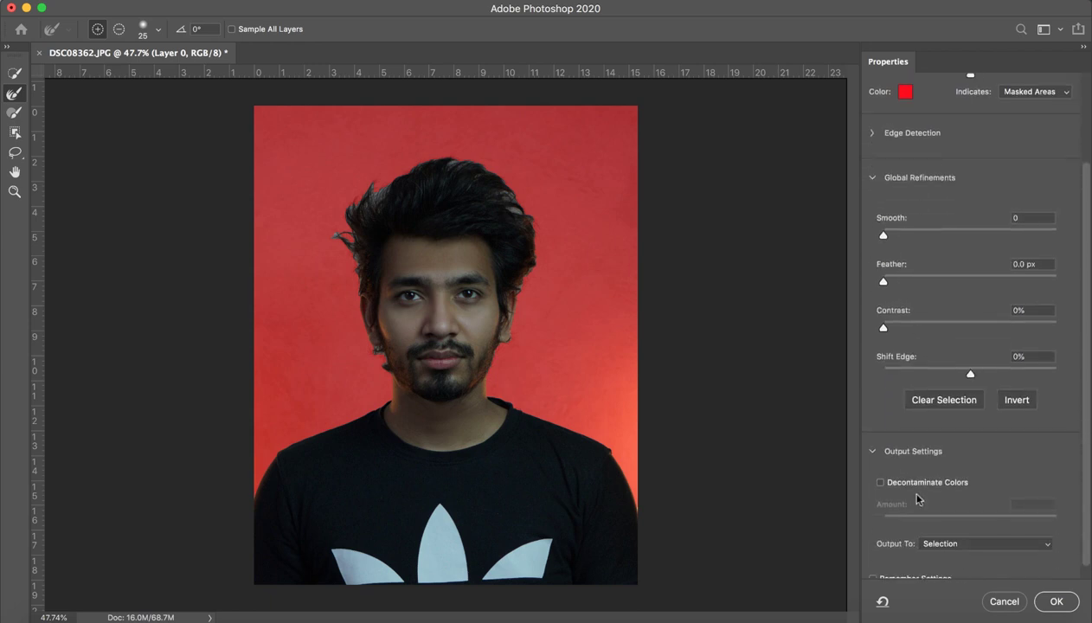
pyautogui.scroll(-1, 919, 498)
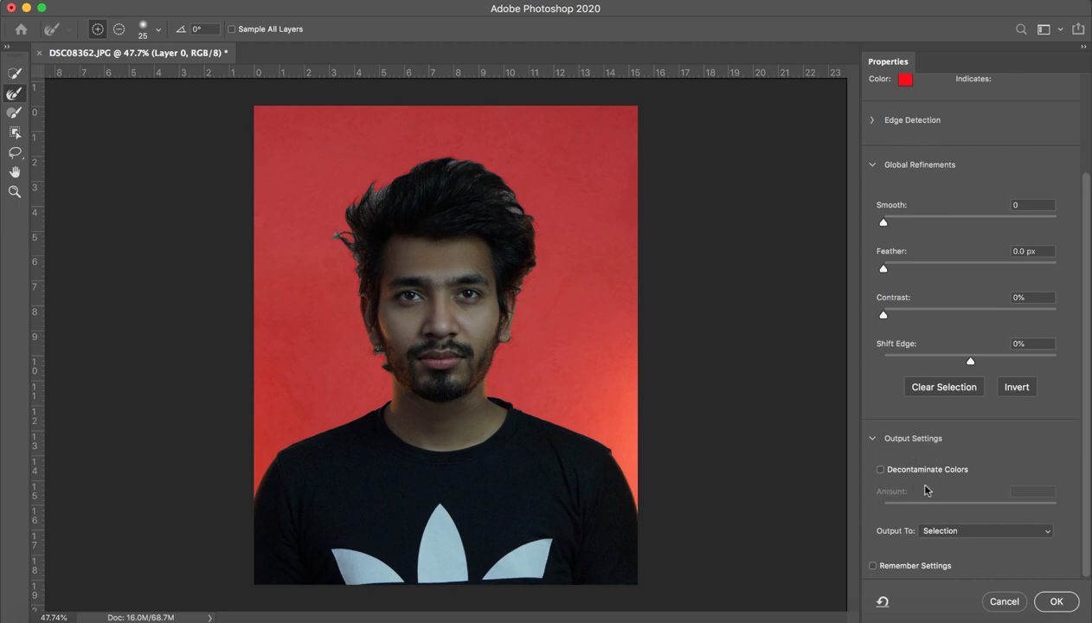
pyautogui.scroll(3, 958, 495)
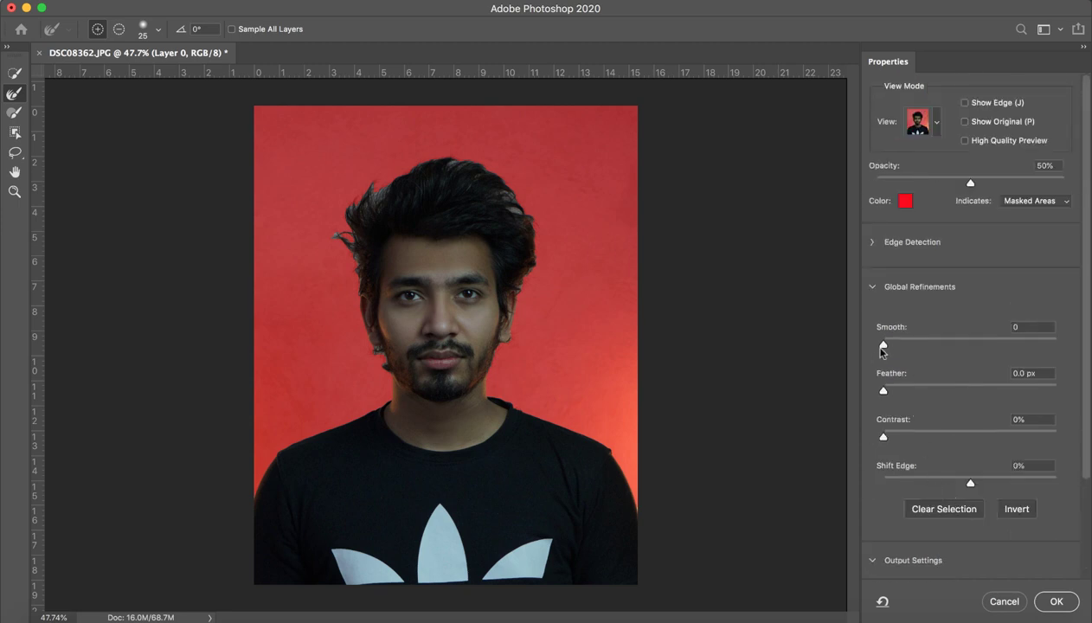
pyautogui.moveTo(884, 346); pyautogui.dragTo(886, 346)
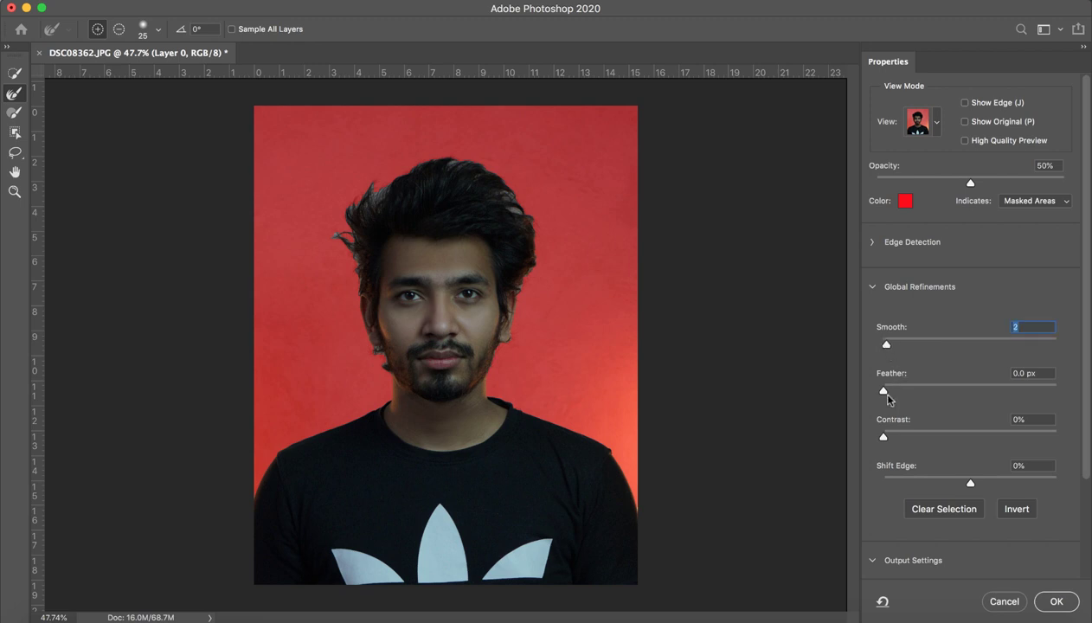
# Set the selection's Contrast to 8% and brush the stray hair on the photo's left side with the Refine Edge Brush
pyautogui.moveTo(882, 437); pyautogui.dragTo(895, 437)
pyautogui.press('z')
pyautogui.moveTo(349, 208); pyautogui.dragTo(443, 206)
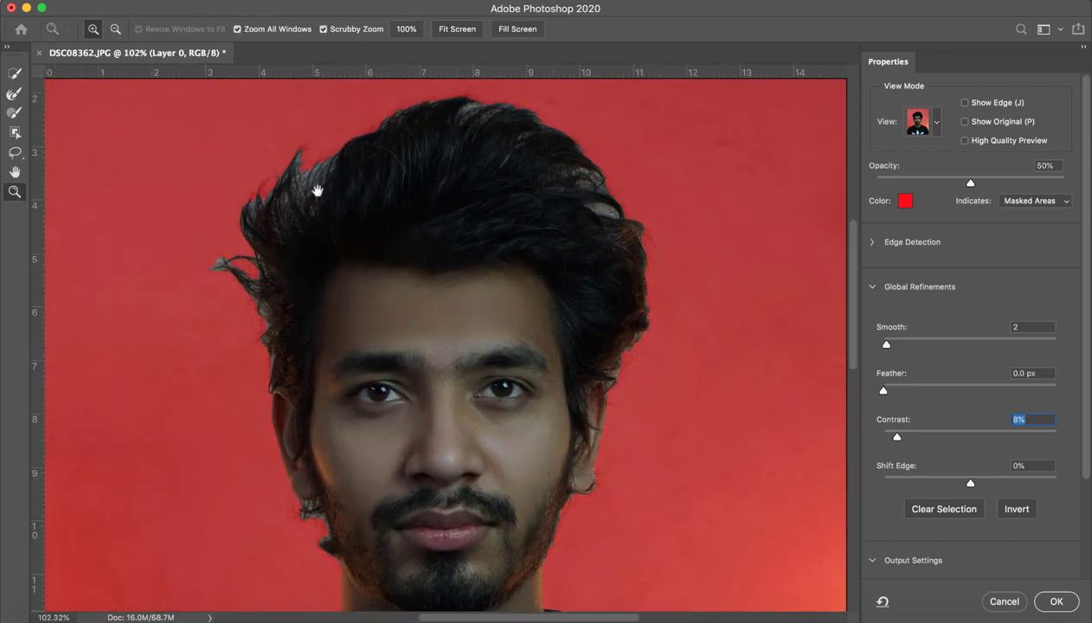
pyautogui.moveTo(295, 191); pyautogui.dragTo(376, 223)
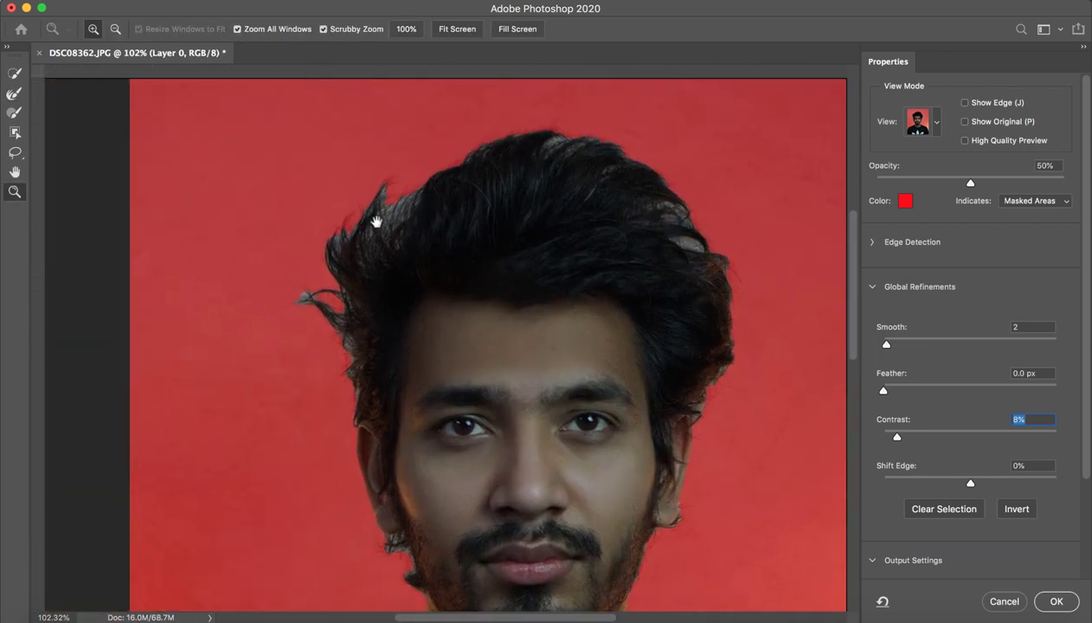
pyautogui.click(13, 97)
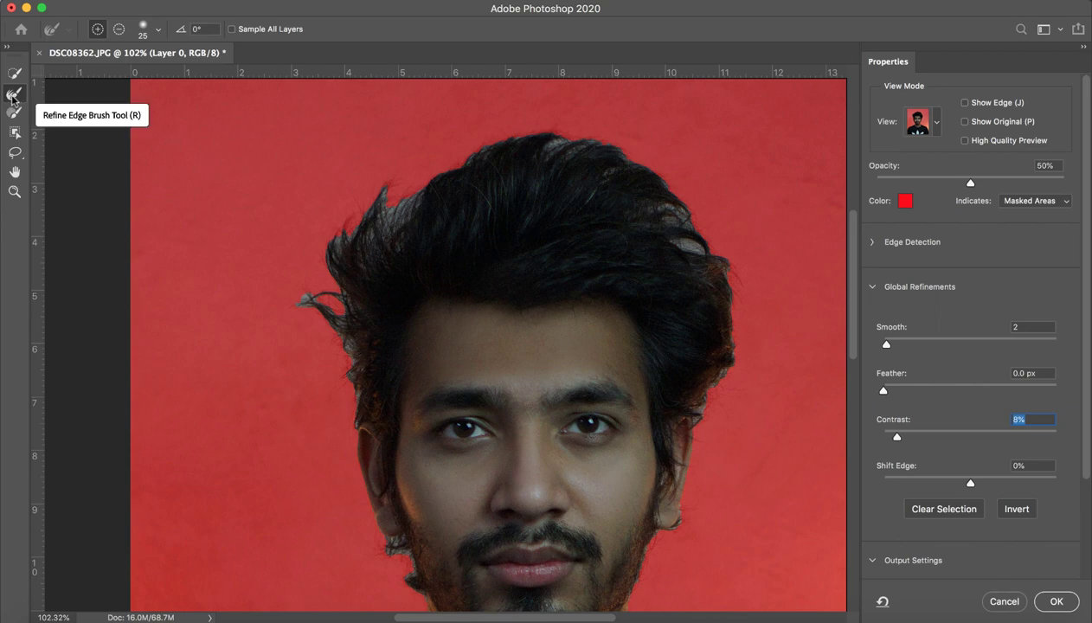
pyautogui.moveTo(340, 251)
pyautogui.mouseDown()
pyautogui.moveTo(402, 243)
pyautogui.moveTo(326, 248)
pyautogui.mouseUp()
pyautogui.moveTo(318, 297)
pyautogui.keyDown('ctrl'); pyautogui.keyDown('alt'); pyautogui.mouseDown()
pyautogui.moveTo(293, 306)
pyautogui.moveTo(305, 301)
pyautogui.mouseUp(); pyautogui.keyUp('alt'); pyautogui.keyUp('ctrl')
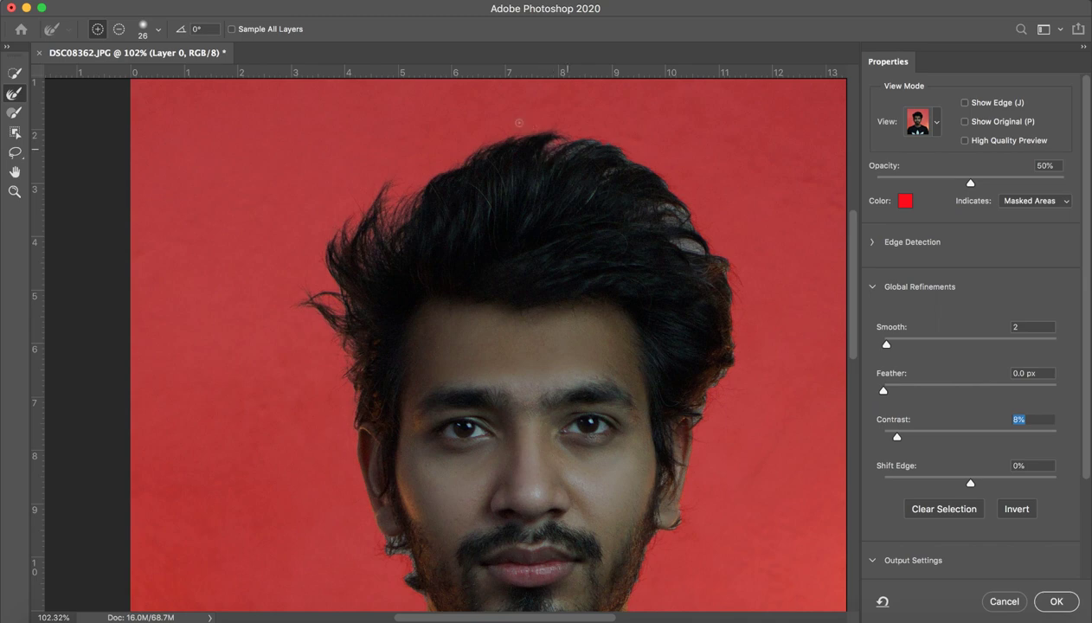
# Refine the selection edge along the top and right side of the hair, continuing down around the ears
pyautogui.moveTo(569, 144); pyautogui.dragTo(511, 139)
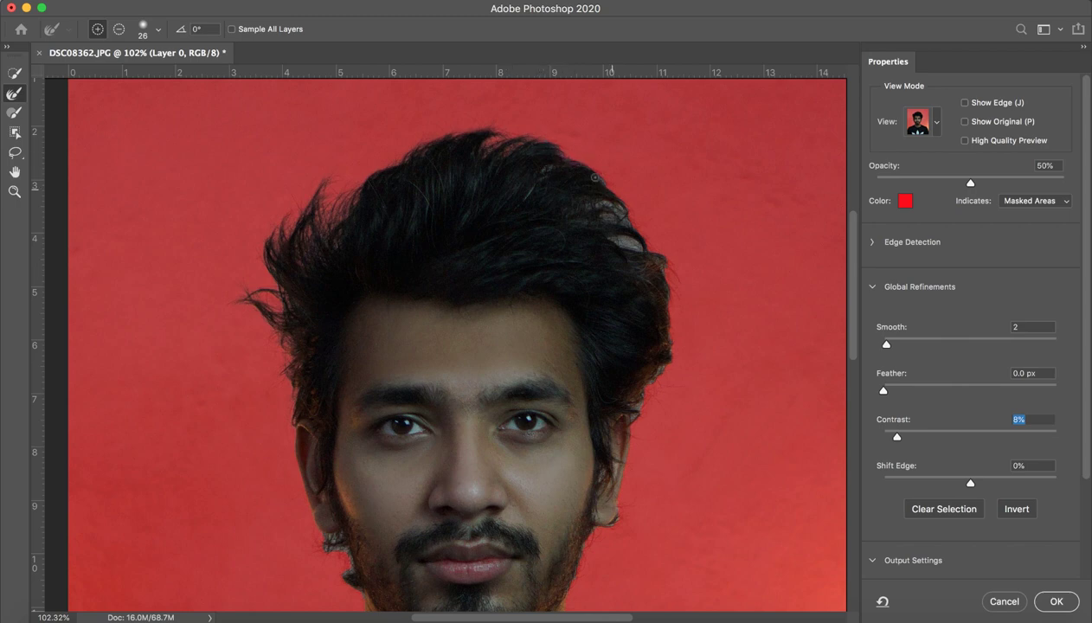
pyautogui.moveTo(625, 206); pyautogui.dragTo(603, 188)
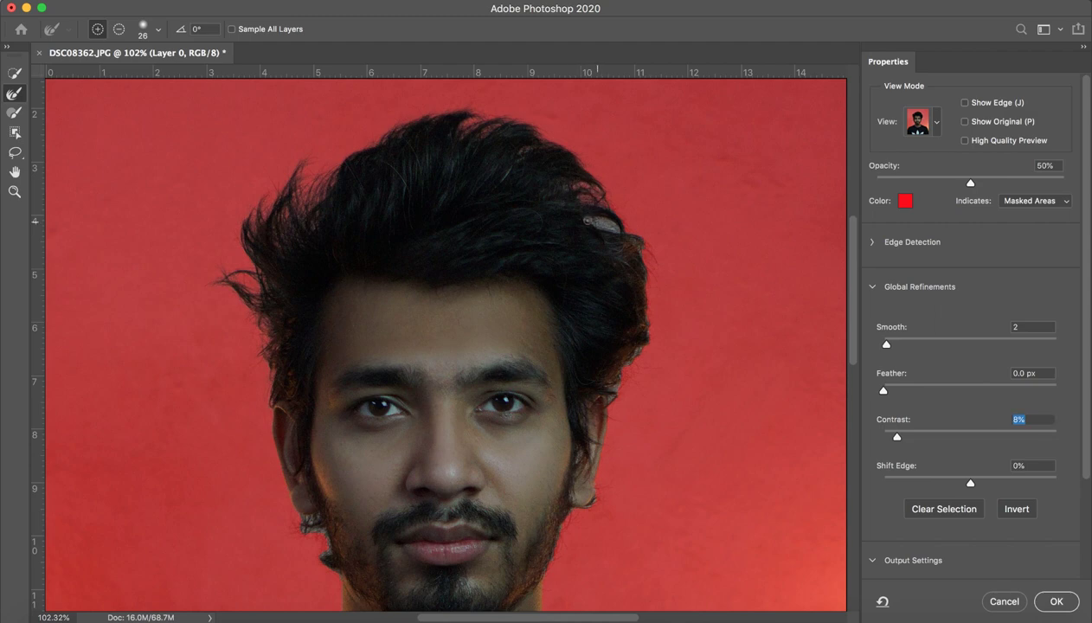
pyautogui.moveTo(597, 221); pyautogui.dragTo(641, 247)
pyautogui.moveTo(650, 255)
pyautogui.mouseDown()
pyautogui.moveTo(632, 240)
pyautogui.moveTo(644, 266)
pyautogui.mouseUp()
pyautogui.moveTo(641, 273)
pyautogui.mouseDown()
pyautogui.moveTo(641, 260)
pyautogui.moveTo(645, 327)
pyautogui.mouseUp()
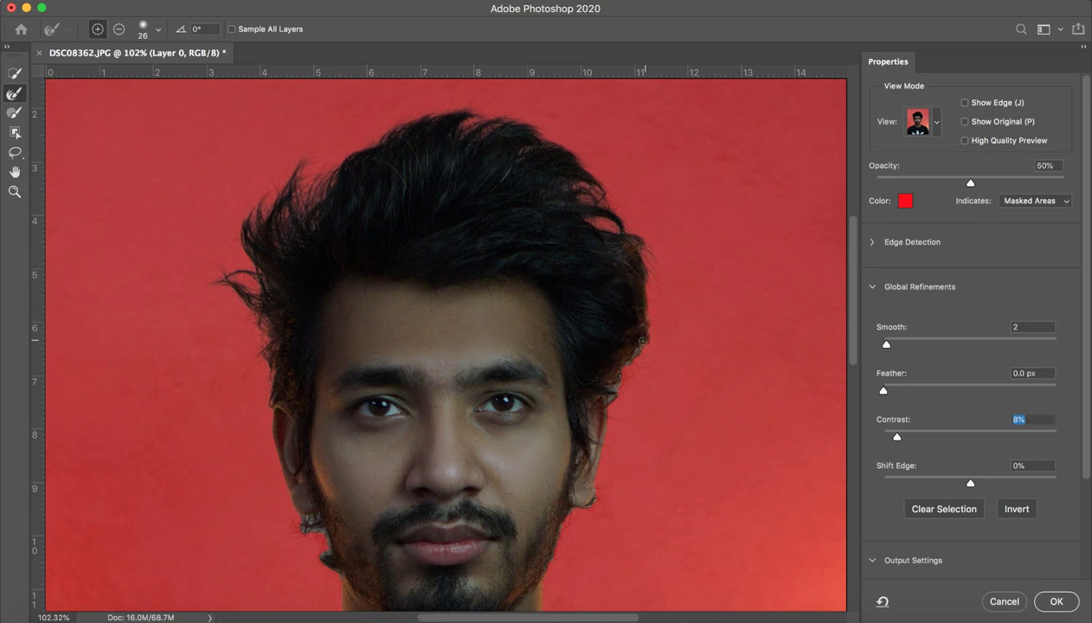
pyautogui.moveTo(645, 340)
pyautogui.mouseDown()
pyautogui.moveTo(619, 359)
pyautogui.moveTo(625, 372)
pyautogui.mouseUp()
pyautogui.moveTo(592, 504); pyautogui.dragTo(617, 441)
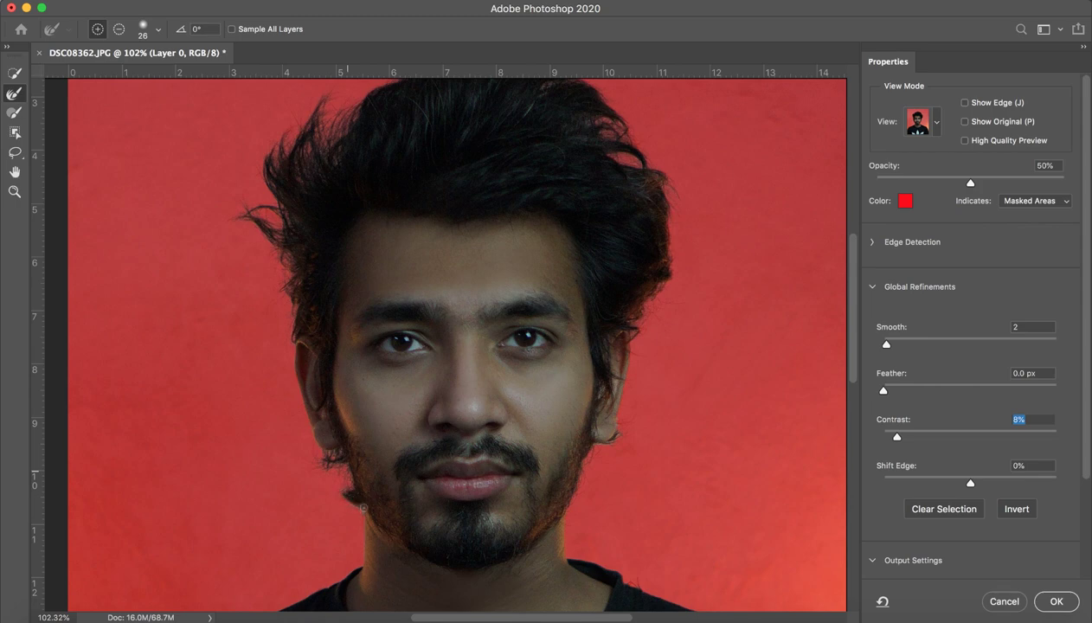
# Compare the whole portrait with Decontaminate Colors turned on and off
pyautogui.press('z')
pyautogui.moveTo(525, 370); pyautogui.dragTo(489, 387)
pyautogui.moveTo(504, 222)
pyautogui.mouseDown()
pyautogui.moveTo(571, 223)
pyautogui.moveTo(507, 216)
pyautogui.mouseUp()
pyautogui.moveTo(451, 240); pyautogui.dragTo(481, 256)
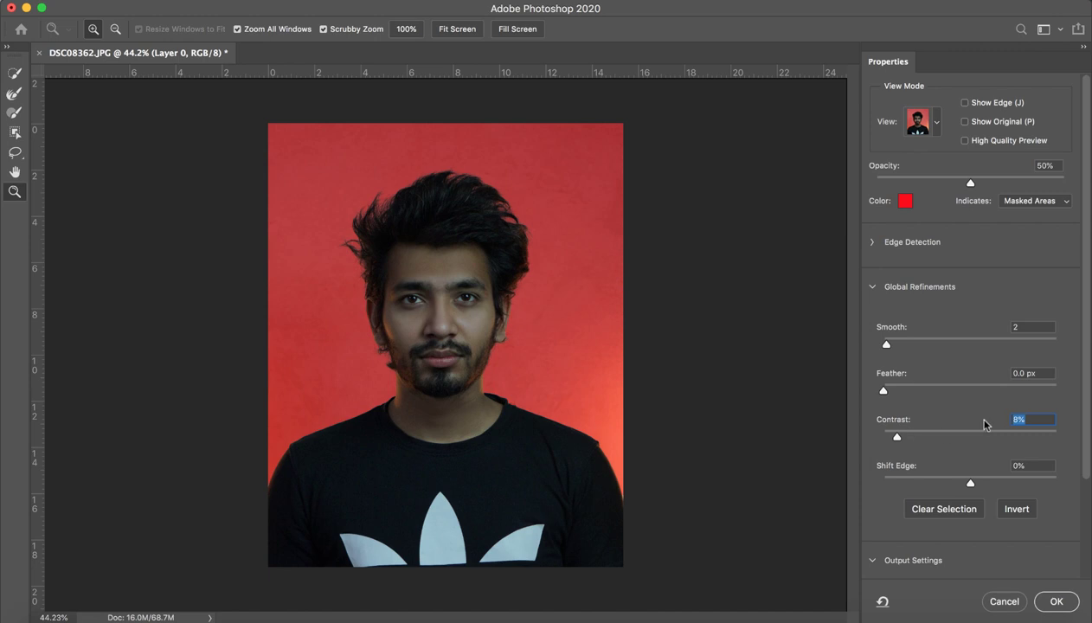
pyautogui.scroll(-5, 1010, 484)
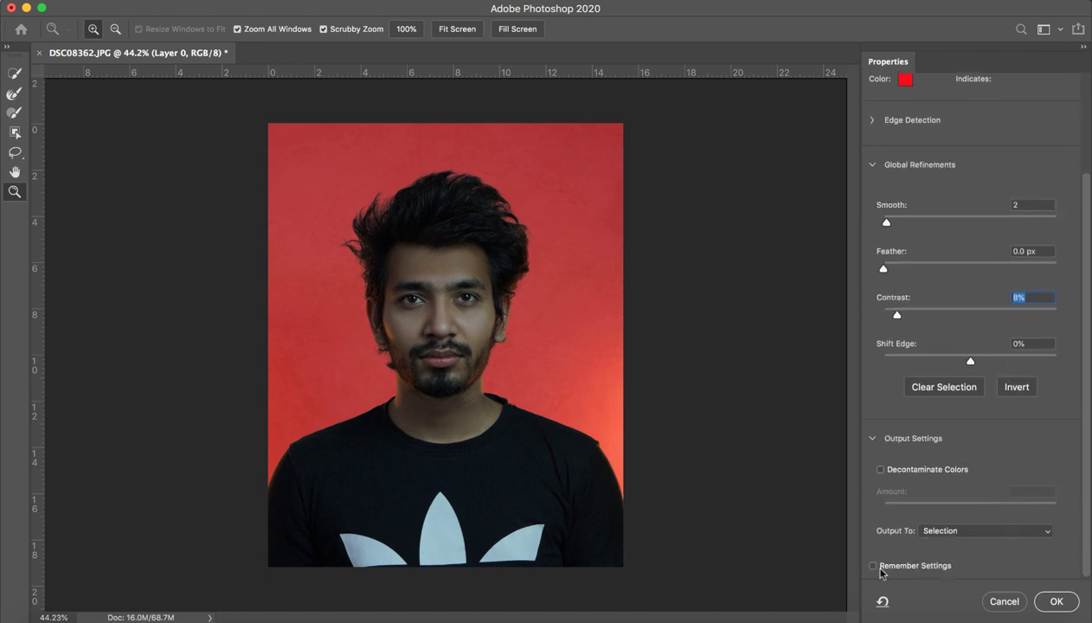
pyautogui.click(879, 469)
pyautogui.click(879, 469)
pyautogui.click(879, 470)
pyautogui.click(881, 472)
pyautogui.click(879, 469)
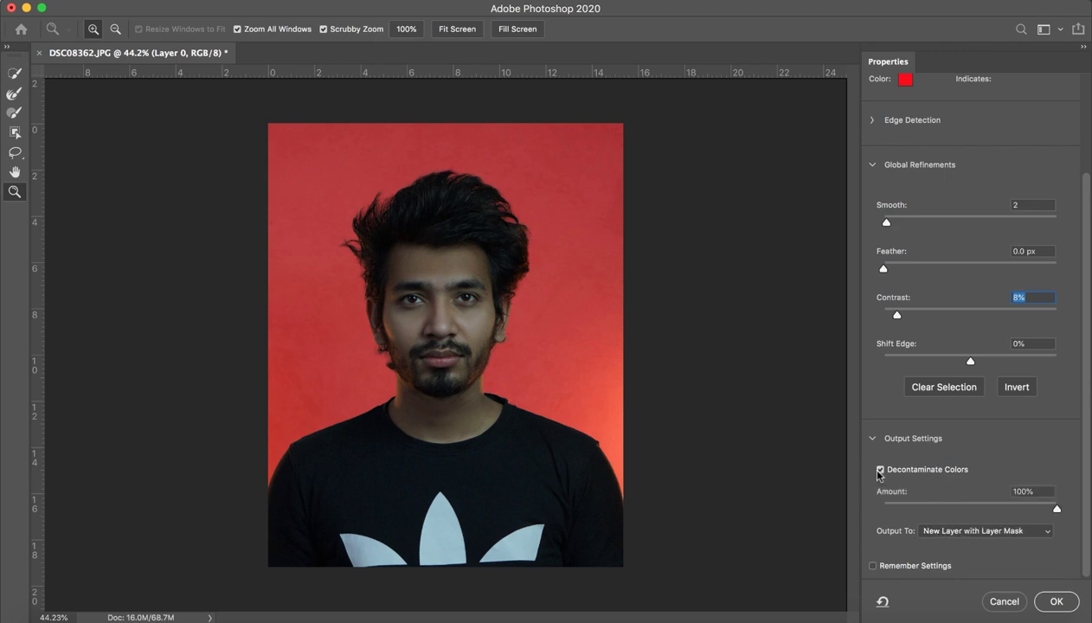
pyautogui.click(879, 473)
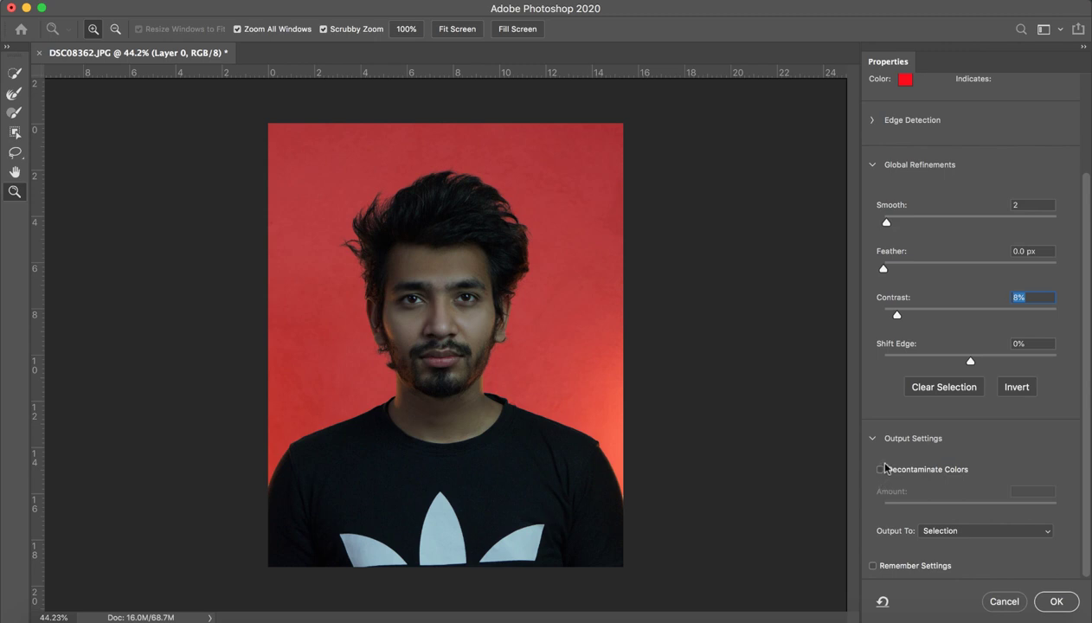
pyautogui.click(880, 469)
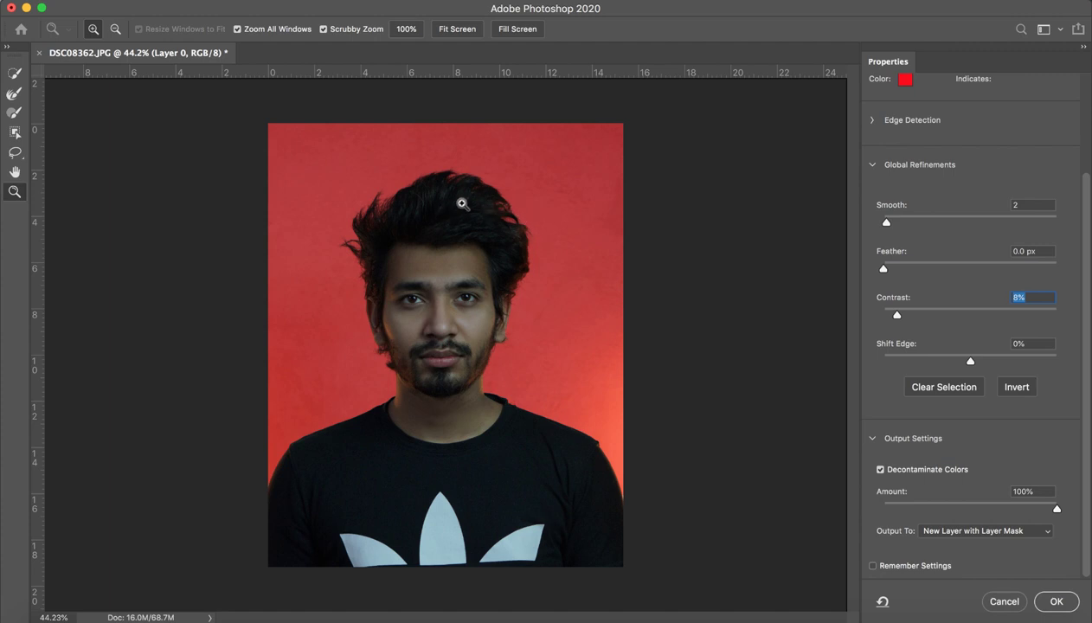
pyautogui.click(881, 469)
pyautogui.click(881, 469)
# Examine the hair edge close up with Decontaminate Colors on and off, leaving it off with output to Selection
pyautogui.moveTo(423, 195); pyautogui.dragTo(492, 197)
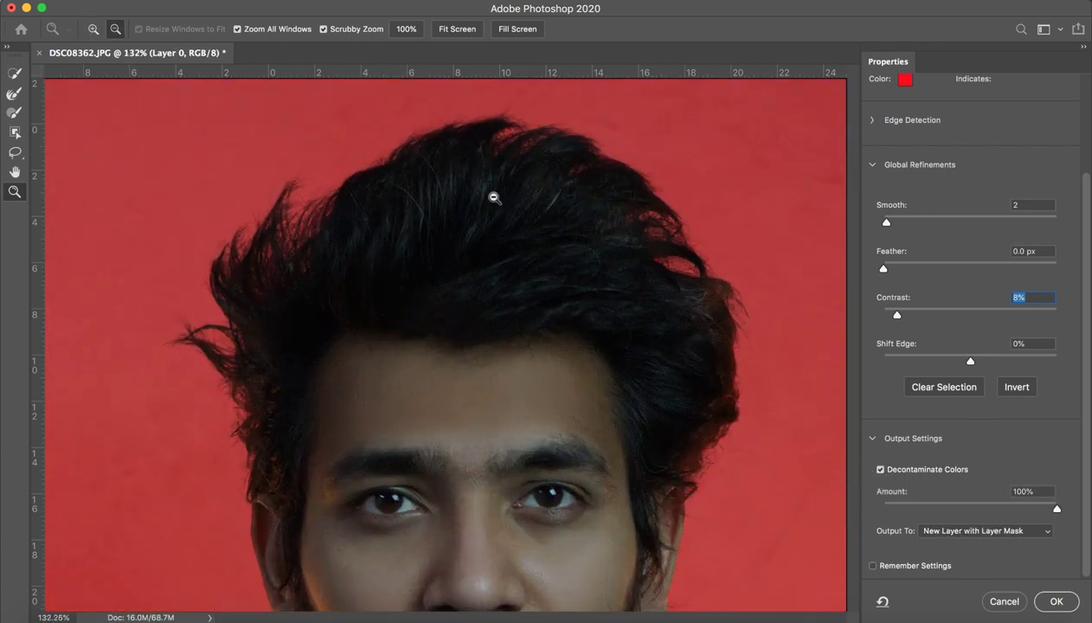
pyautogui.moveTo(455, 293); pyautogui.dragTo(475, 303)
pyautogui.moveTo(495, 235); pyautogui.dragTo(493, 314)
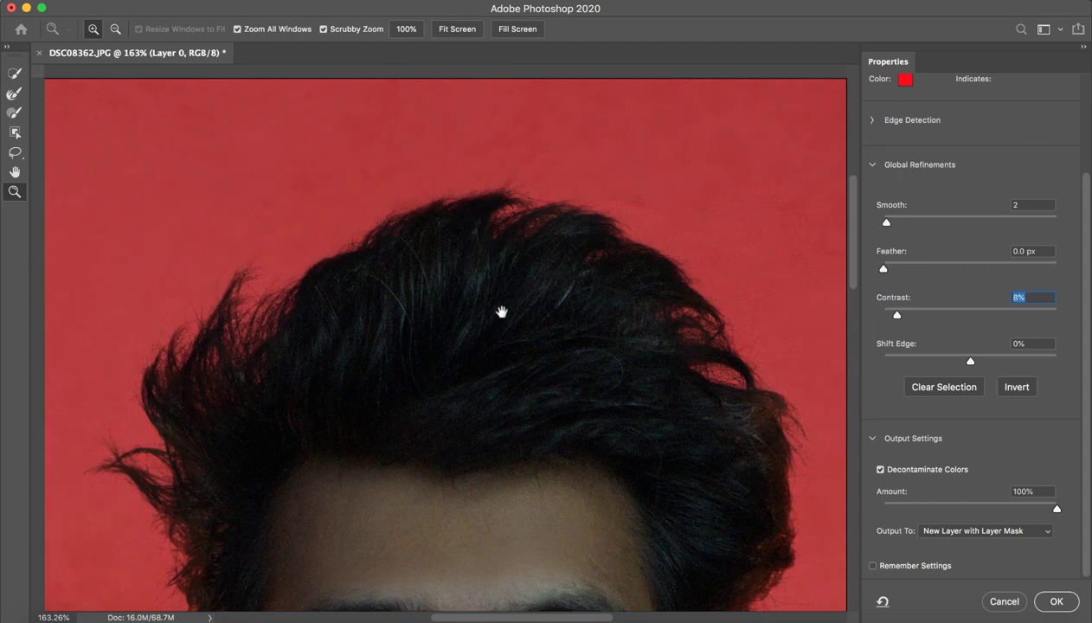
pyautogui.click(881, 470)
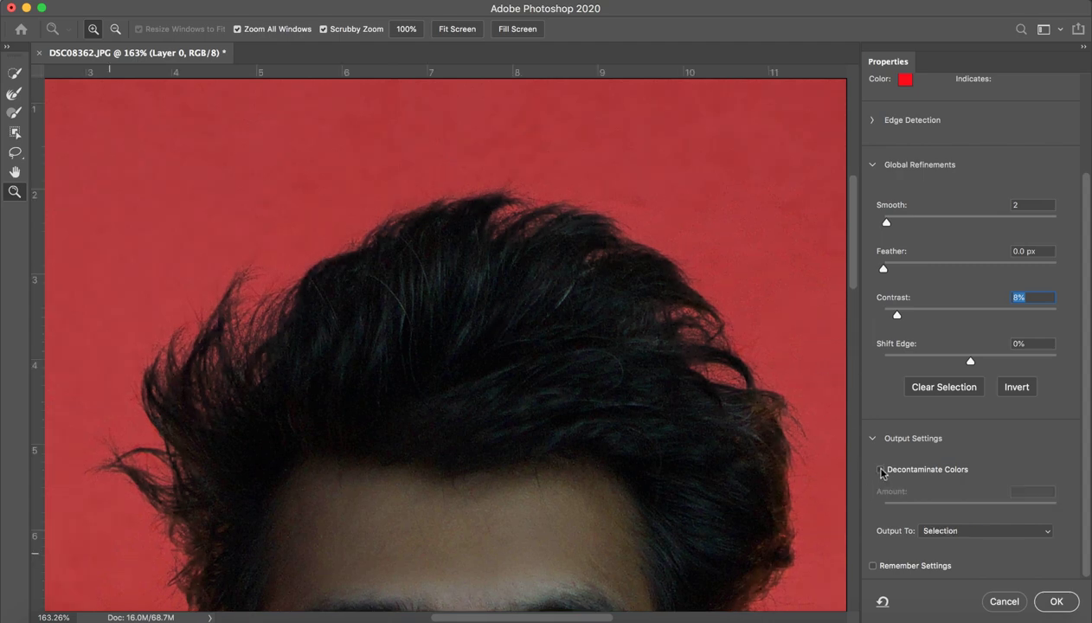
pyautogui.click(881, 471)
pyautogui.click(881, 471)
pyautogui.click(881, 470)
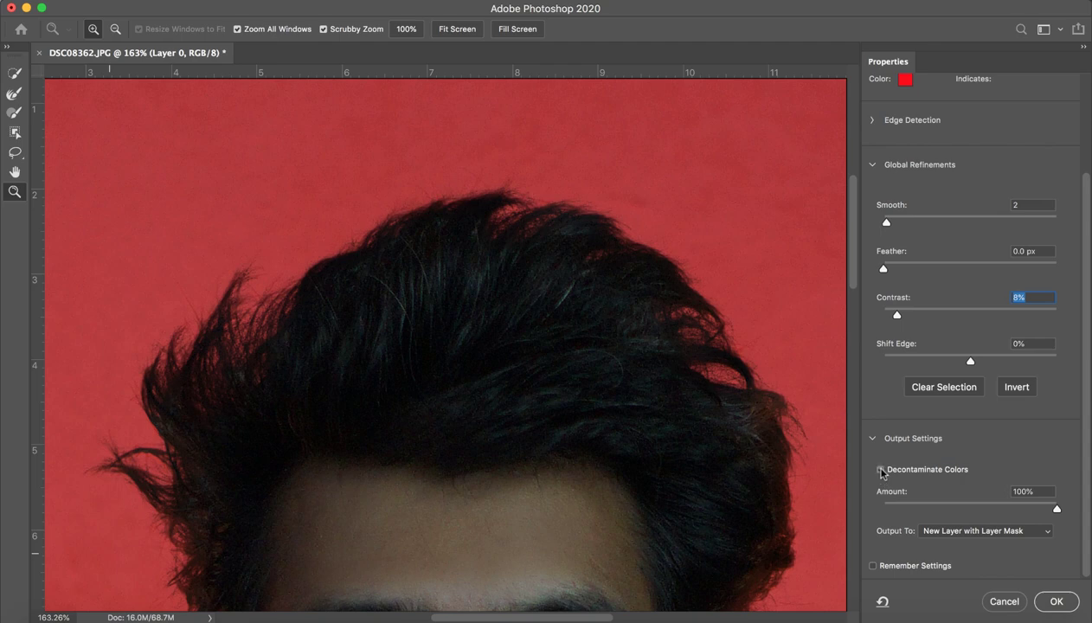
pyautogui.click(881, 470)
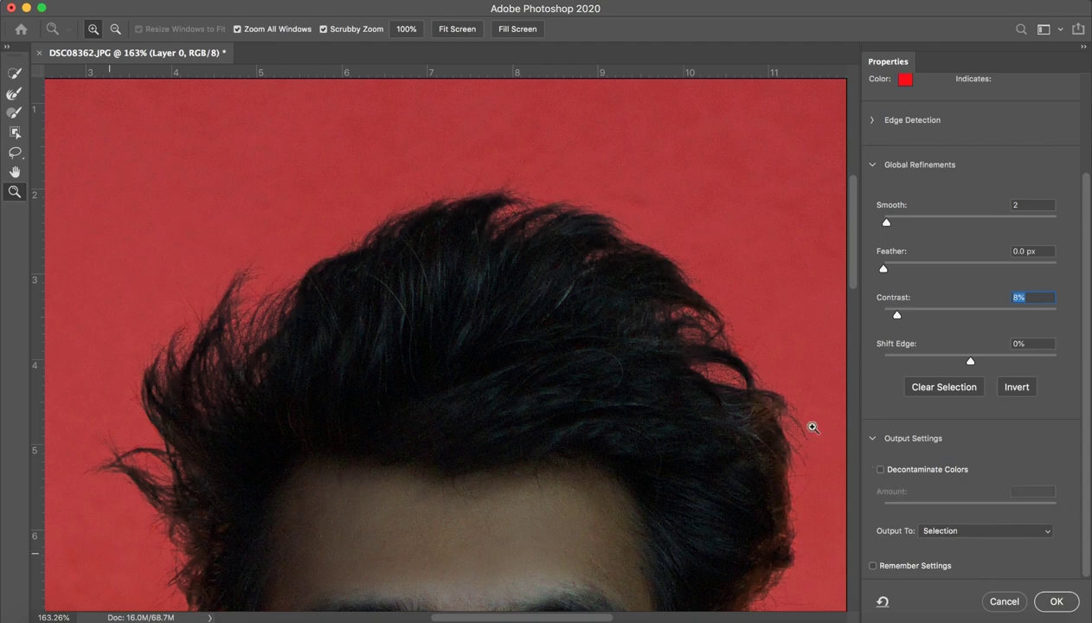
pyautogui.click(882, 470)
pyautogui.click(880, 470)
pyautogui.moveTo(670, 417); pyautogui.dragTo(575, 357)
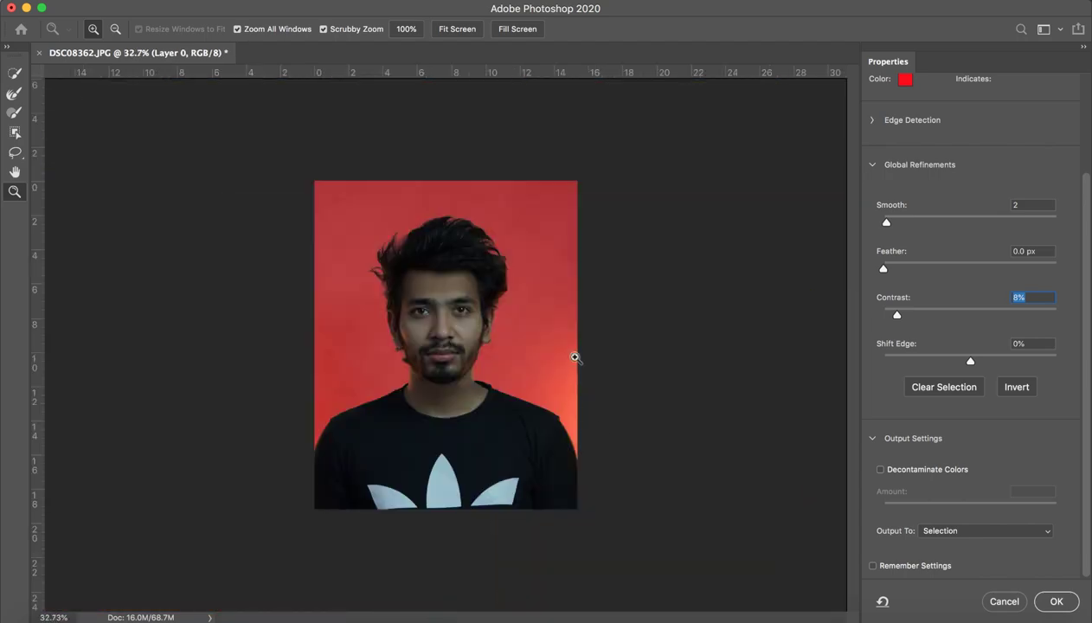
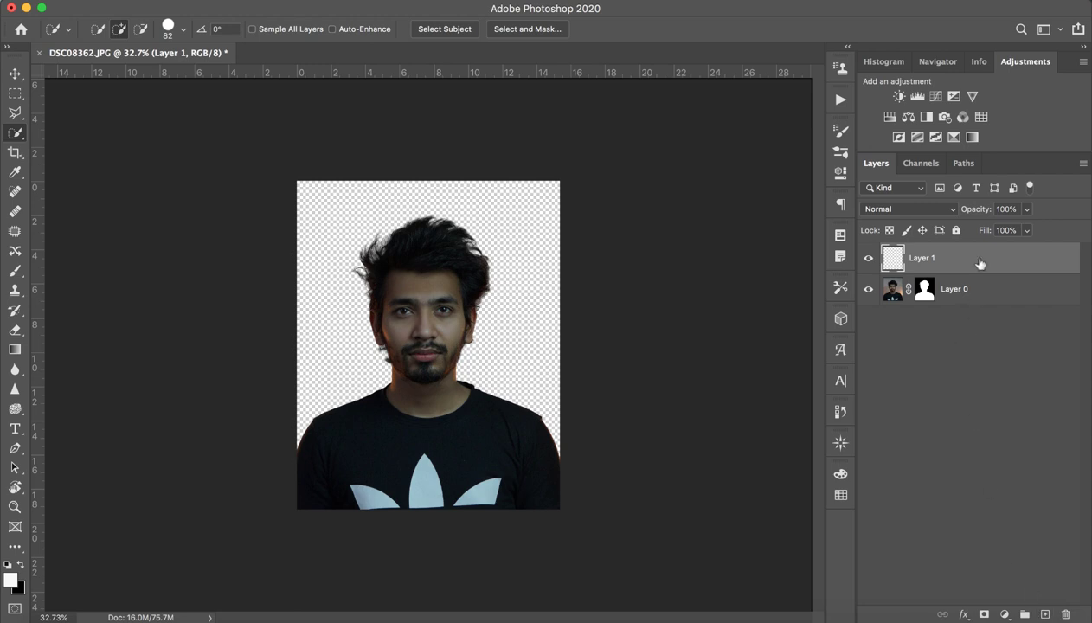
# Place Layer 1 beneath Layer 0 and fill it with the yellow foreground colour f4f629
pyautogui.moveTo(977, 263); pyautogui.dragTo(934, 299)
pyautogui.click(11, 578)
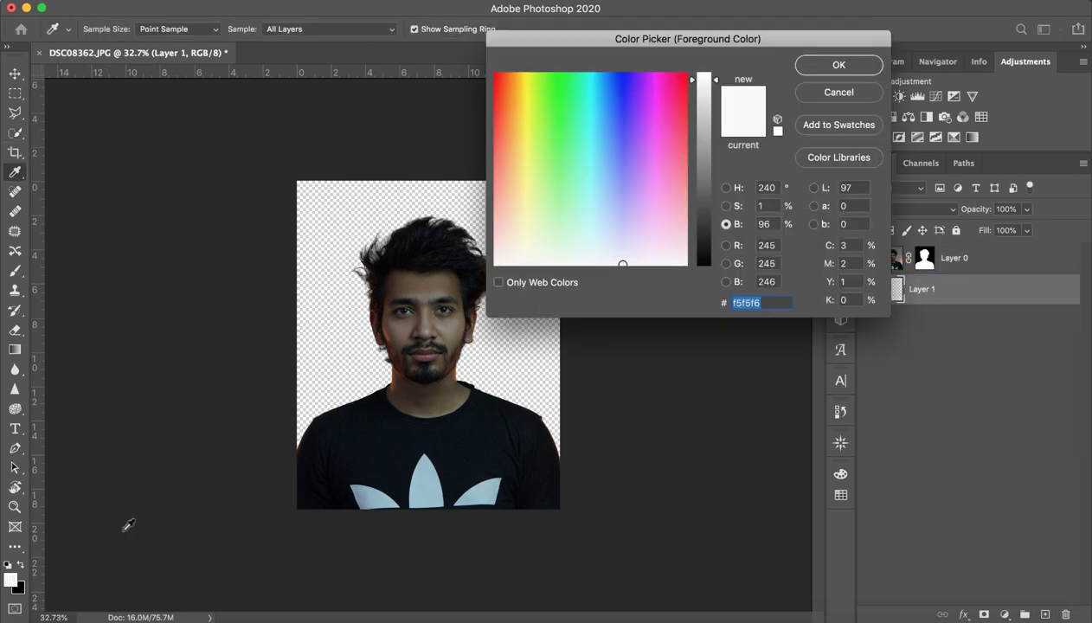
pyautogui.moveTo(581, 130)
pyautogui.mouseDown()
pyautogui.moveTo(580, 114)
pyautogui.moveTo(526, 104)
pyautogui.mouseUp()
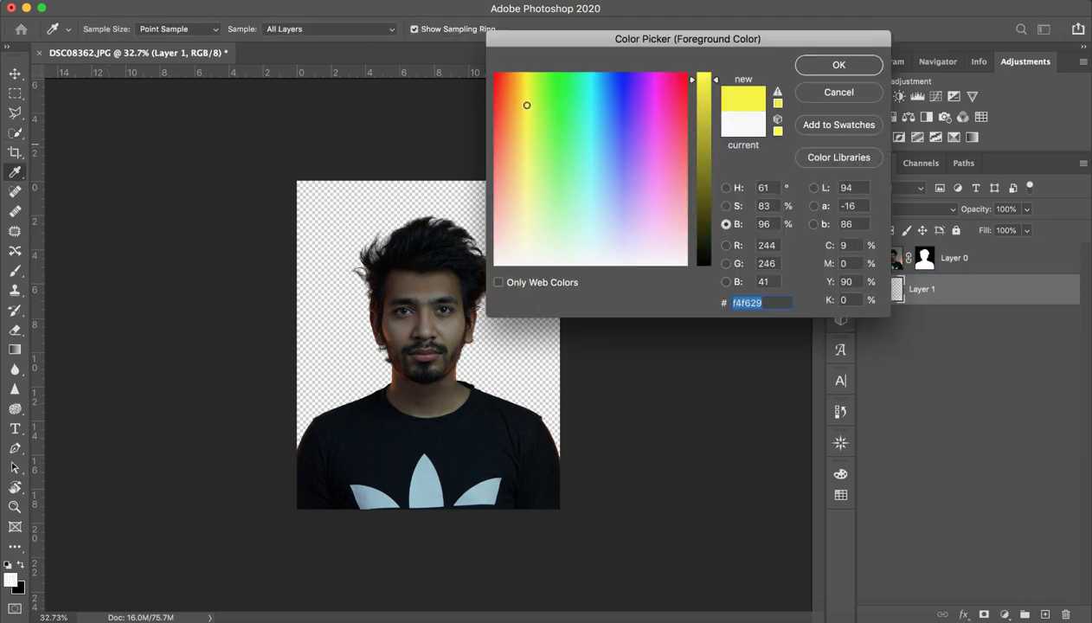
pyautogui.click(866, 66)
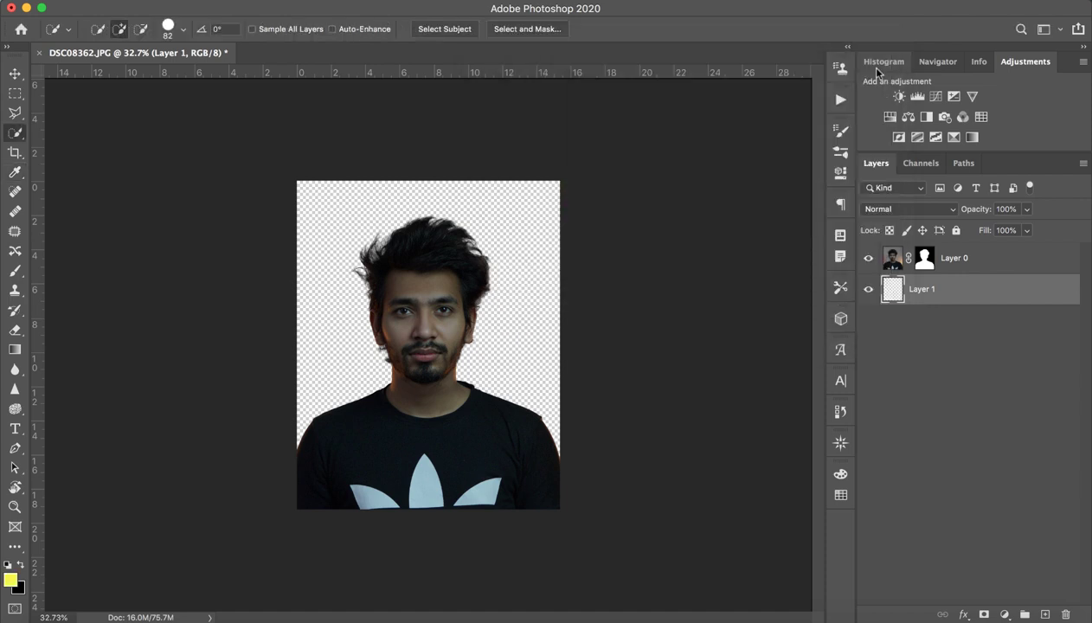
pyautogui.hotkey('alt', 'BackSpace')
# Examine the man's cutout edges in the hair and face against the yellow background, ending with the whole photo in view
pyautogui.press('super+space')
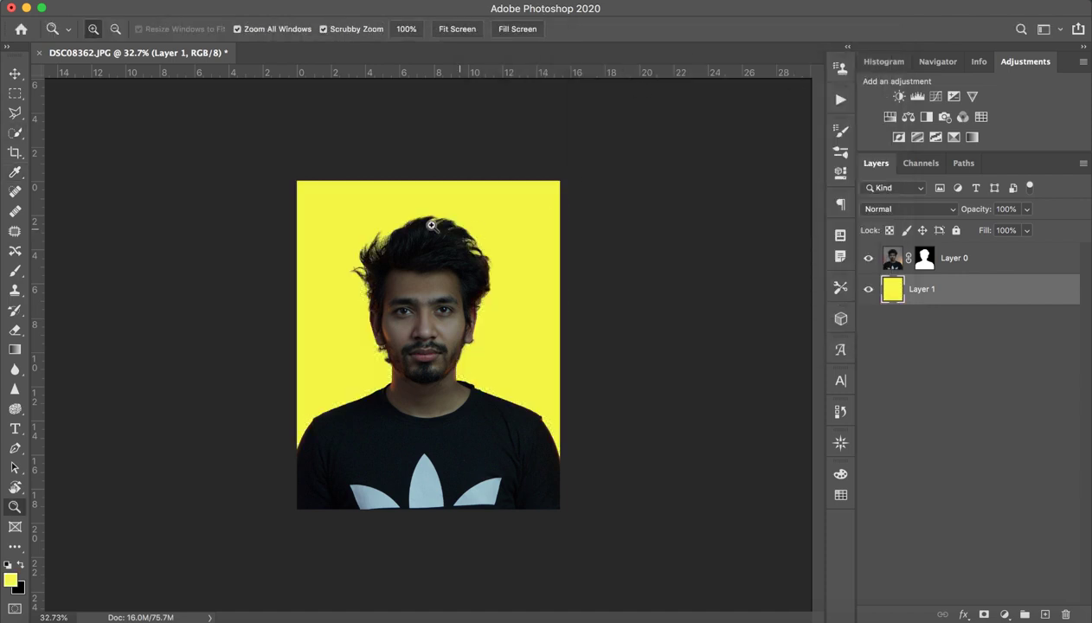
pyautogui.moveTo(432, 224); pyautogui.dragTo(570, 205)
pyautogui.scroll(-5, 511, 232)
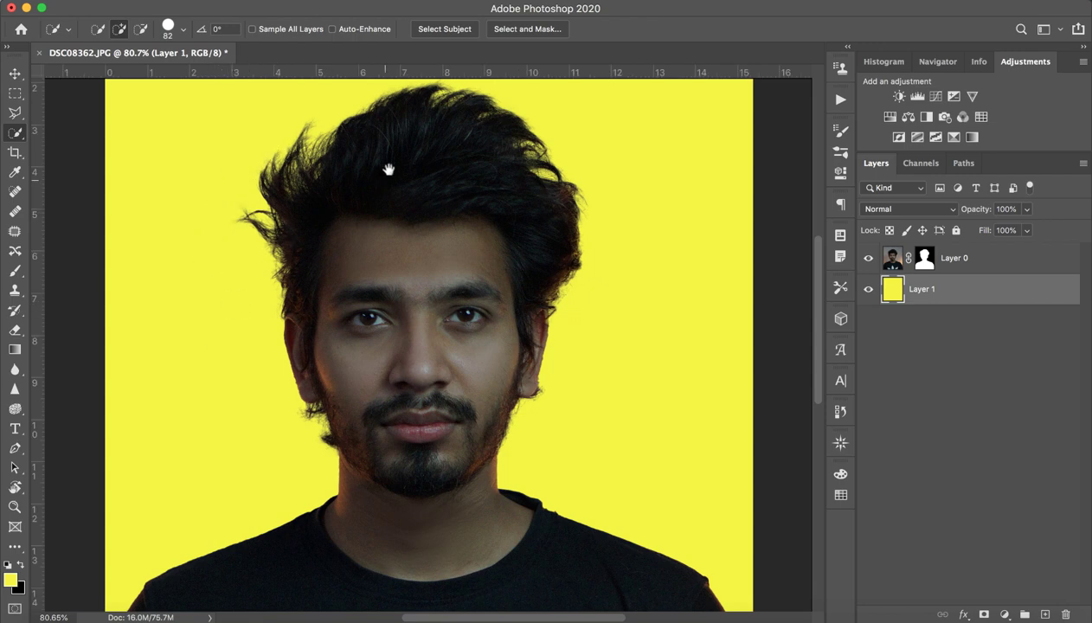
pyautogui.scroll(2, 390, 170)
pyautogui.press('z')
pyautogui.moveTo(612, 339); pyautogui.dragTo(558, 341)
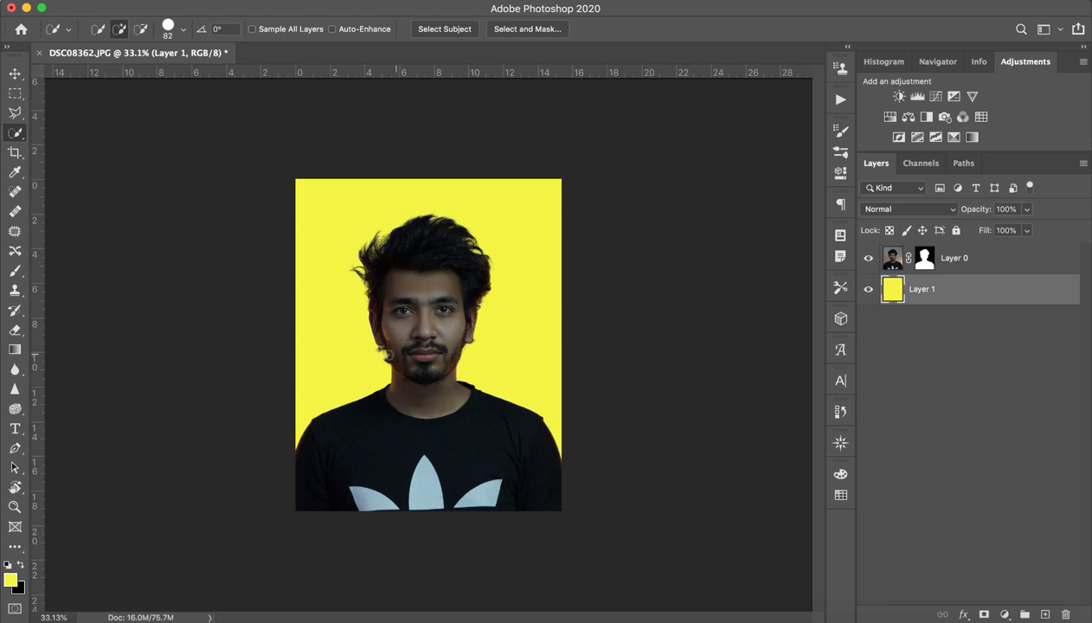
pyautogui.moveTo(423, 328)
pyautogui.mouseDown()
pyautogui.moveTo(445, 324)
pyautogui.moveTo(427, 326)
pyautogui.mouseUp()
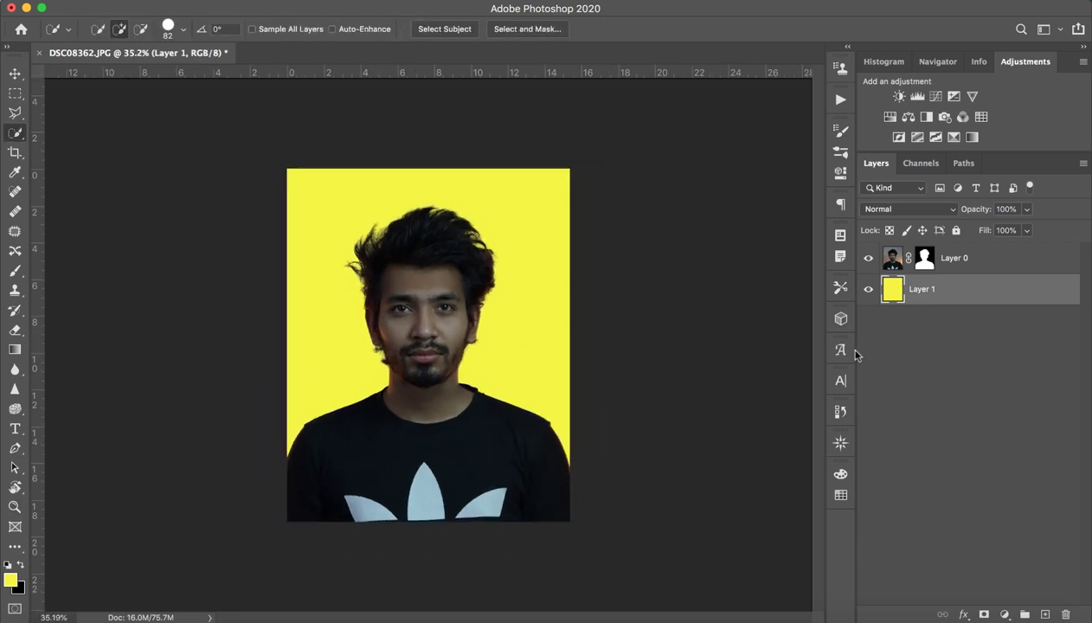
# Duplicate Layer 0 and hide the original layer
pyautogui.click(1007, 264)
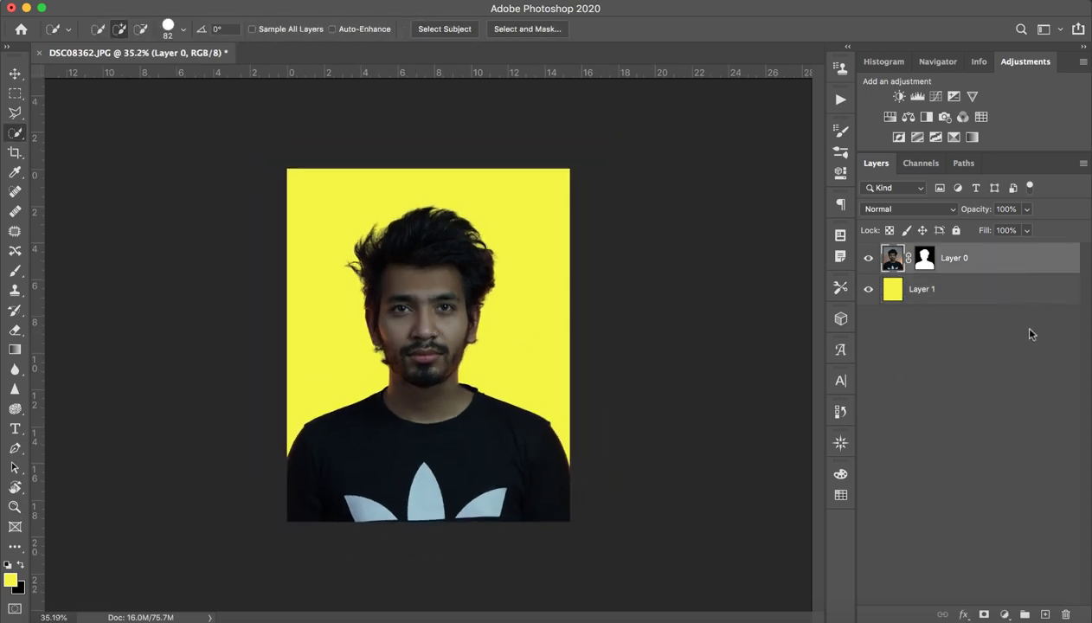
pyautogui.press('super+j')
pyautogui.click(875, 289)
pyautogui.click(868, 289)
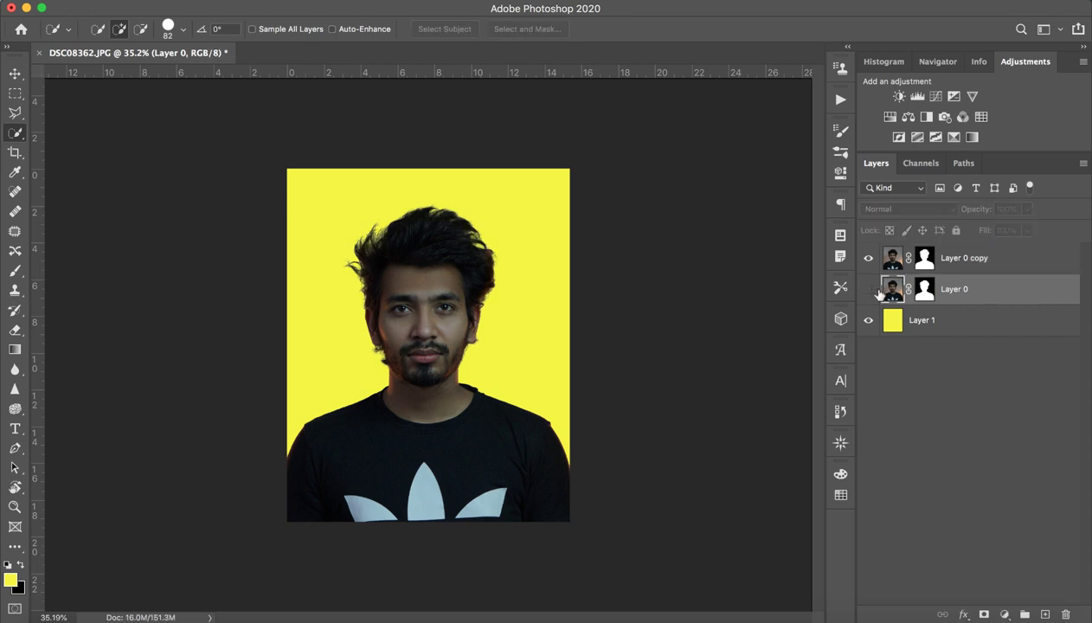
# Fill the layer mask of Layer 0 copy with the dark foreground colour and refill it with white
pyautogui.click(922, 259)
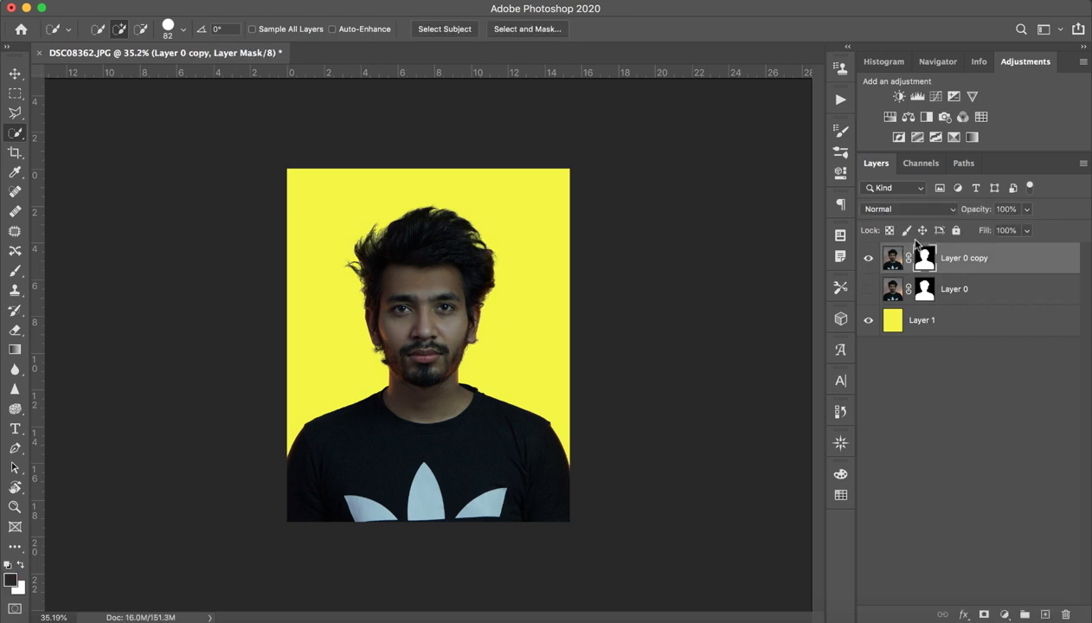
pyautogui.hotkey('alt', 'BackSpace')
pyautogui.press('x')
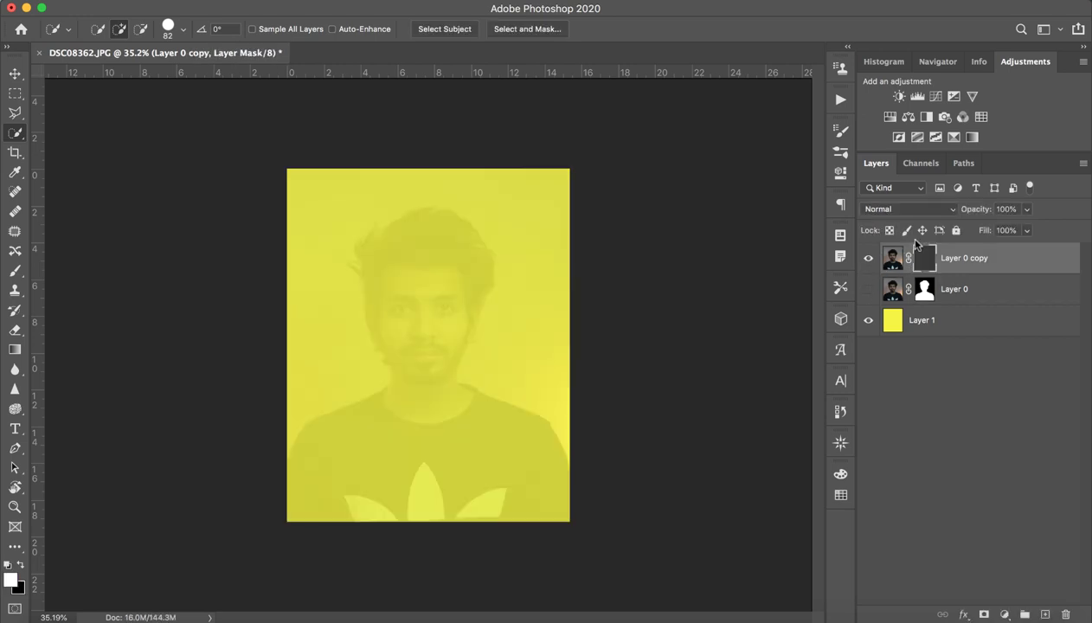
pyautogui.press('x')
pyautogui.press('x')
pyautogui.hotkey('alt', 'BackSpace')
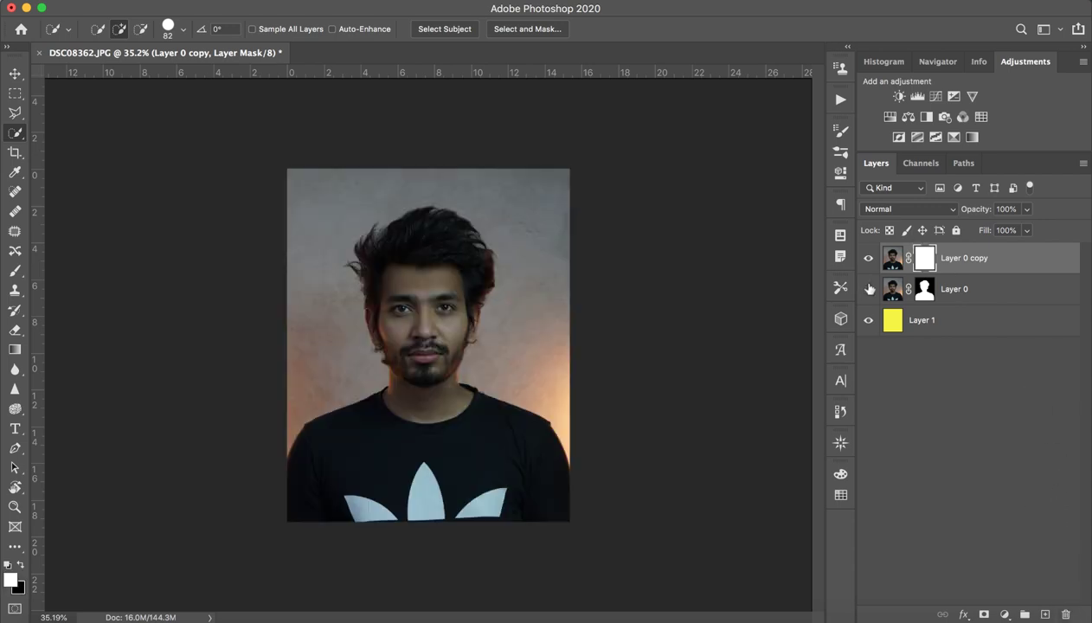
# Remove the mask from Layer 0 copy and refine the man's outline in Select and Mask with a 190 px Refine Edge Brush, output as a selection
pyautogui.click(1066, 615)
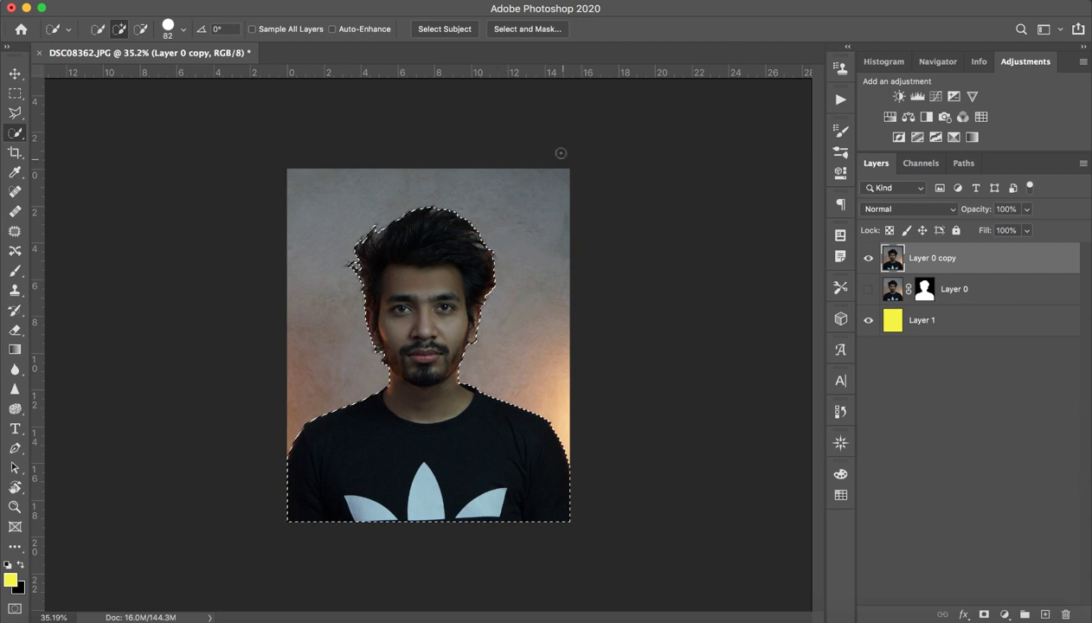
pyautogui.click(523, 30)
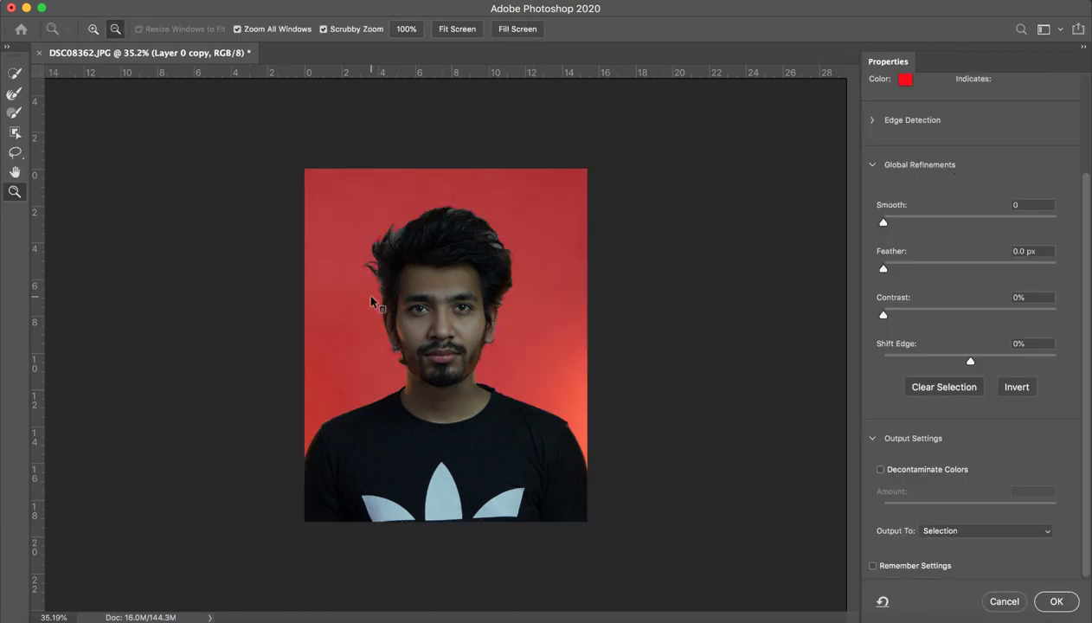
pyautogui.click(14, 93)
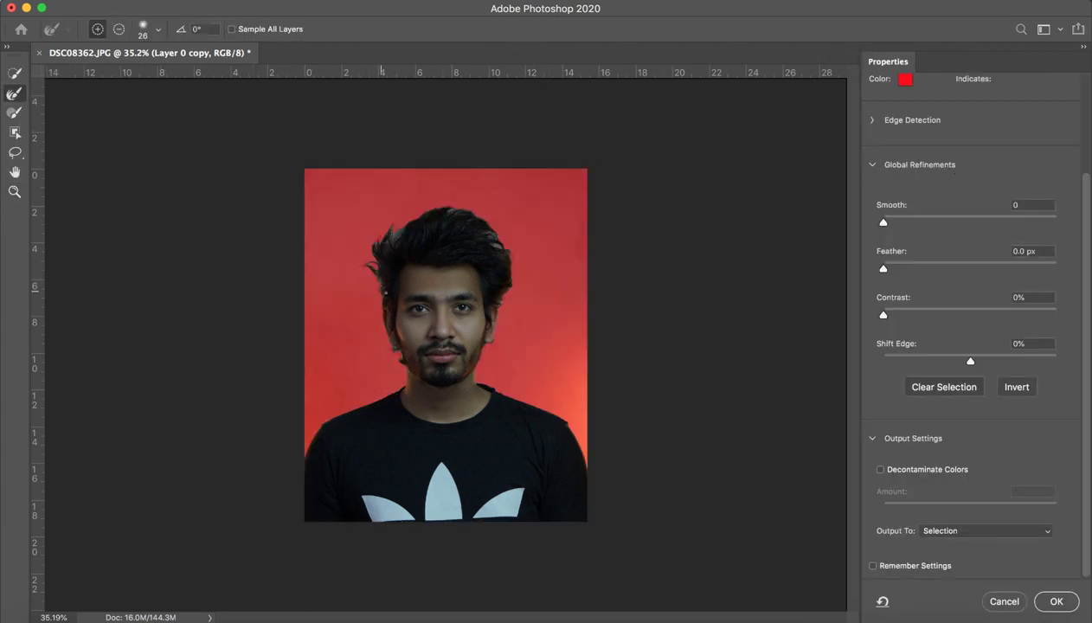
pyautogui.moveTo(370, 295); pyautogui.dragTo(394, 297)
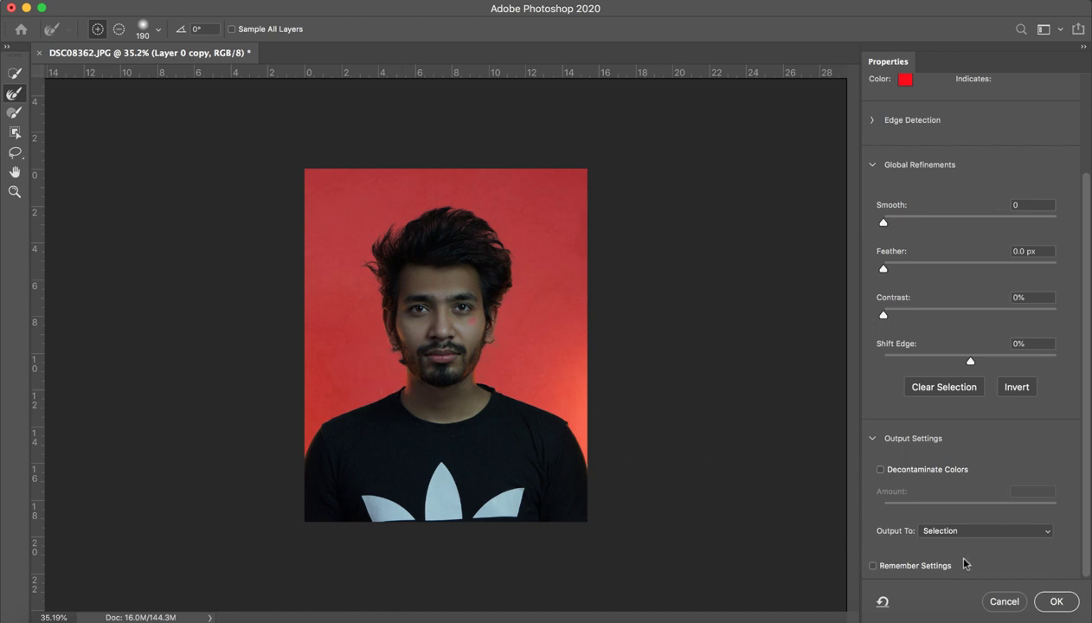
pyautogui.click(1057, 602)
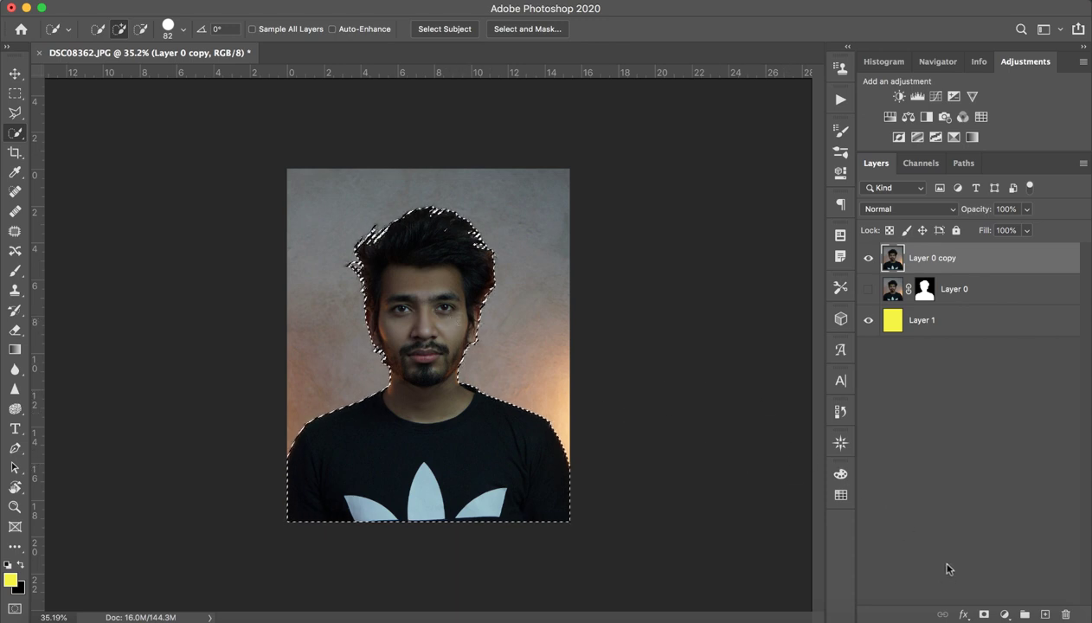
# Mask Layer 0 copy with the refined selection and move the layer beneath Layer 0
pyautogui.click(984, 614)
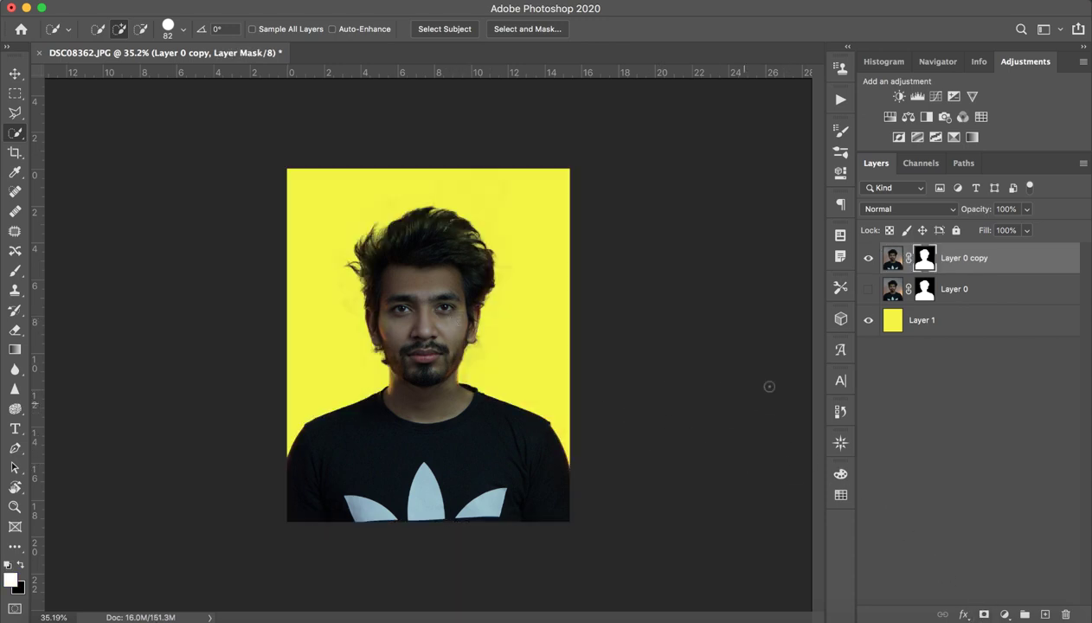
pyautogui.moveTo(992, 269); pyautogui.dragTo(996, 305)
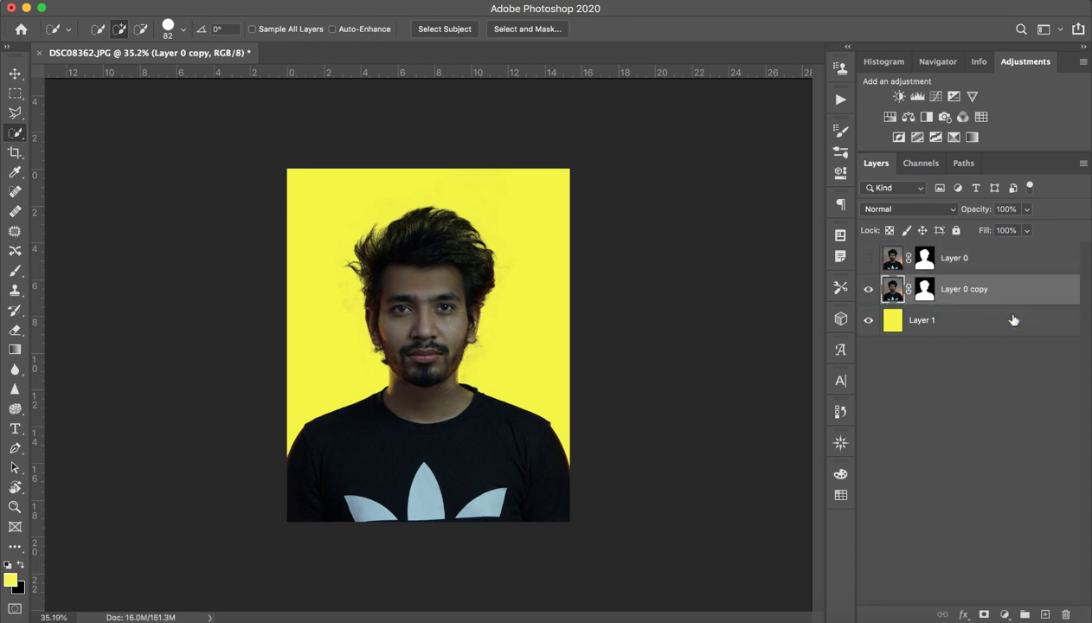
# Paint white on the Layer 0 copy mask with a 65 px brush to restore the see-through patch on the man's cheek
pyautogui.press('z')
pyautogui.moveTo(437, 247); pyautogui.dragTo(478, 242)
pyautogui.press('w')
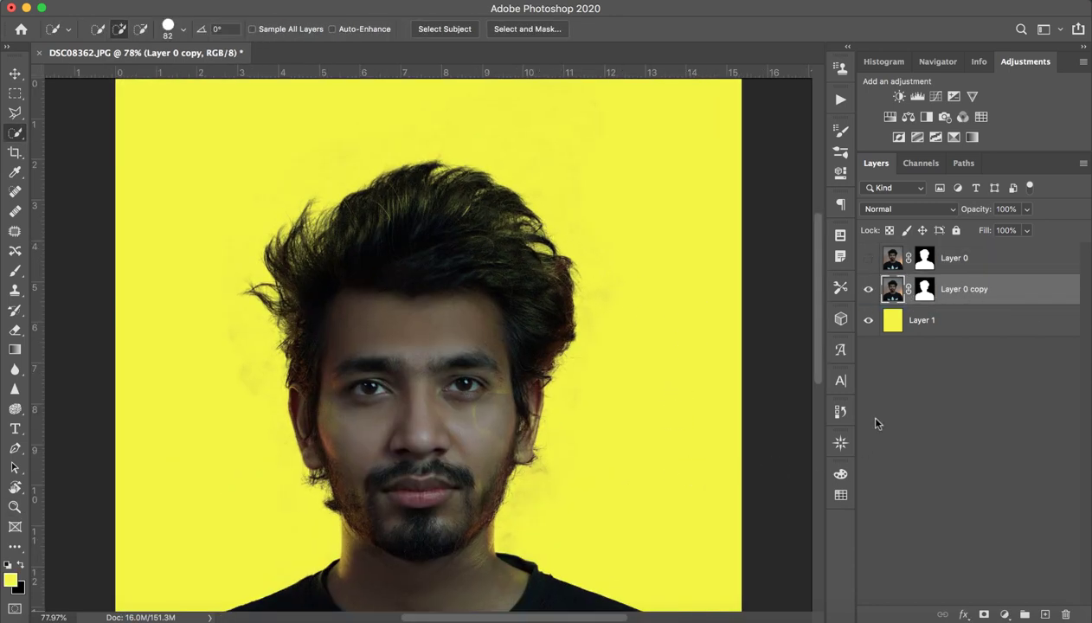
pyautogui.press('b')
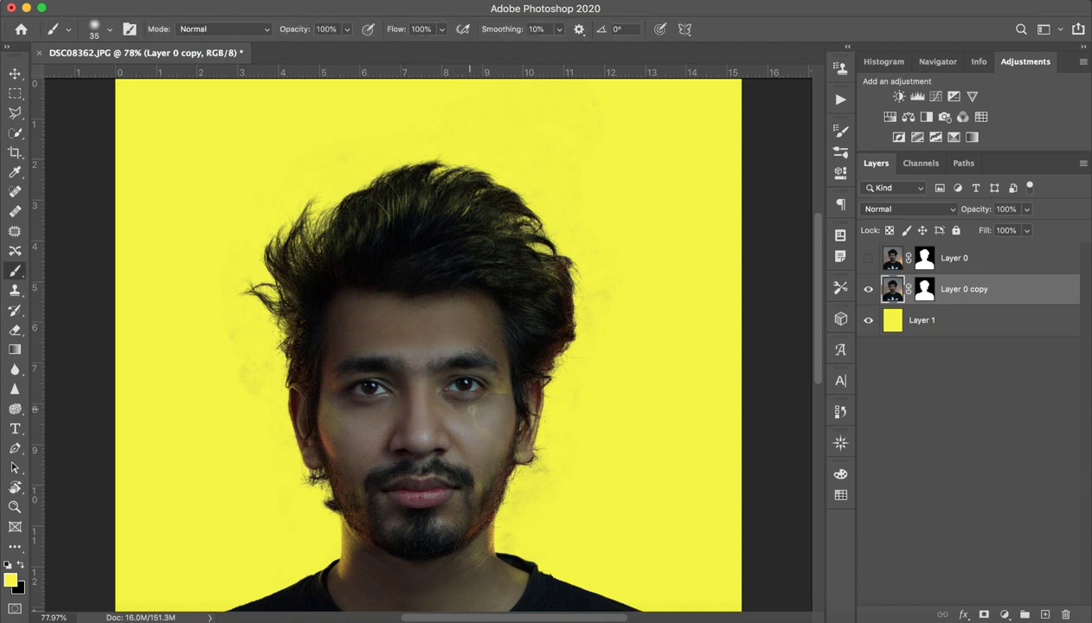
pyautogui.moveTo(462, 408); pyautogui.dragTo(474, 408)
pyautogui.click(924, 289)
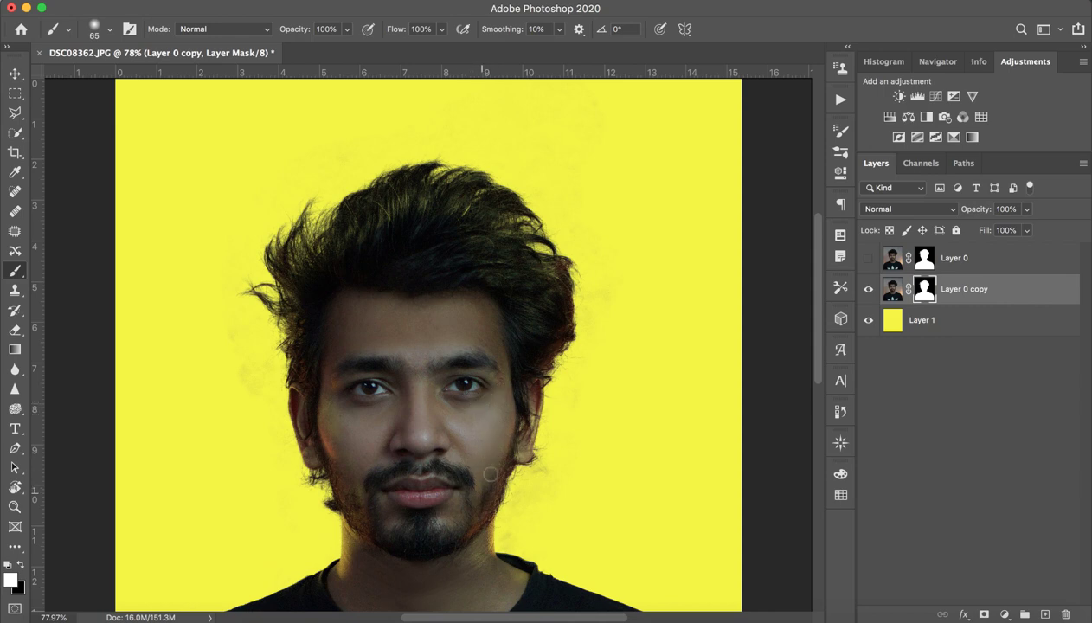
pyautogui.moveTo(443, 382); pyautogui.dragTo(420, 301)
pyautogui.hotkey('ctrl', 'r')
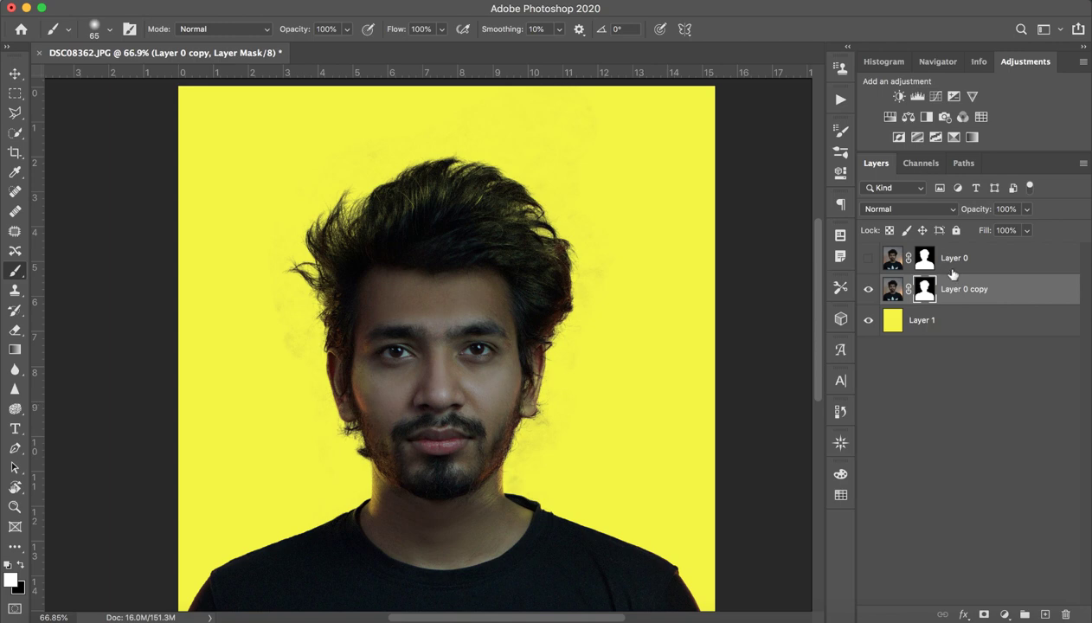
# Show Layer 0 instead of Layer 0 copy and rename it org
pyautogui.click(870, 291)
pyautogui.click(869, 292)
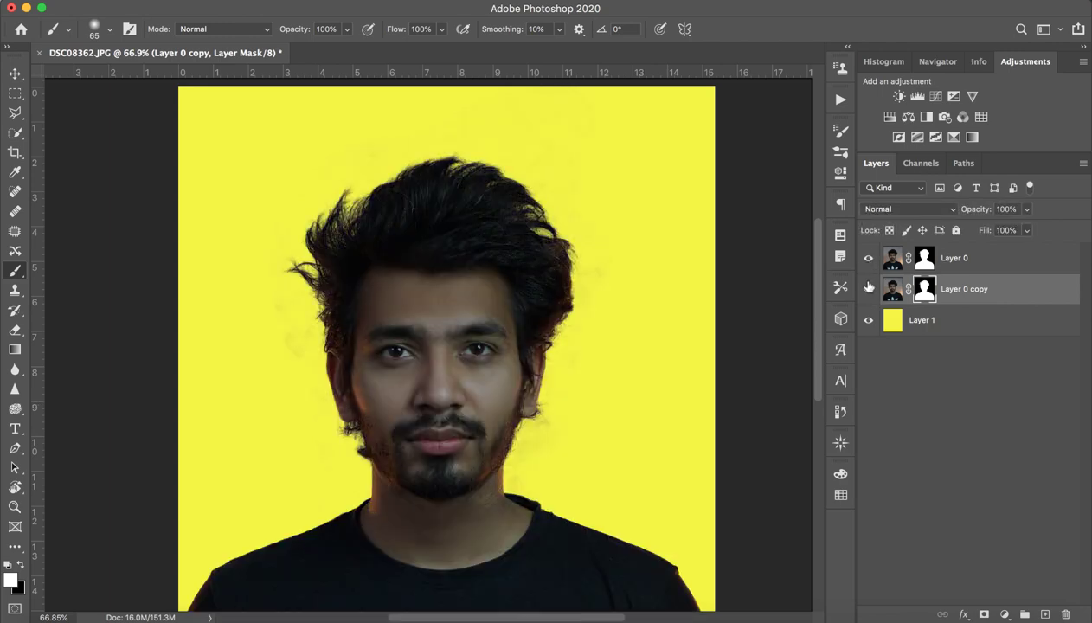
pyautogui.click(868, 288)
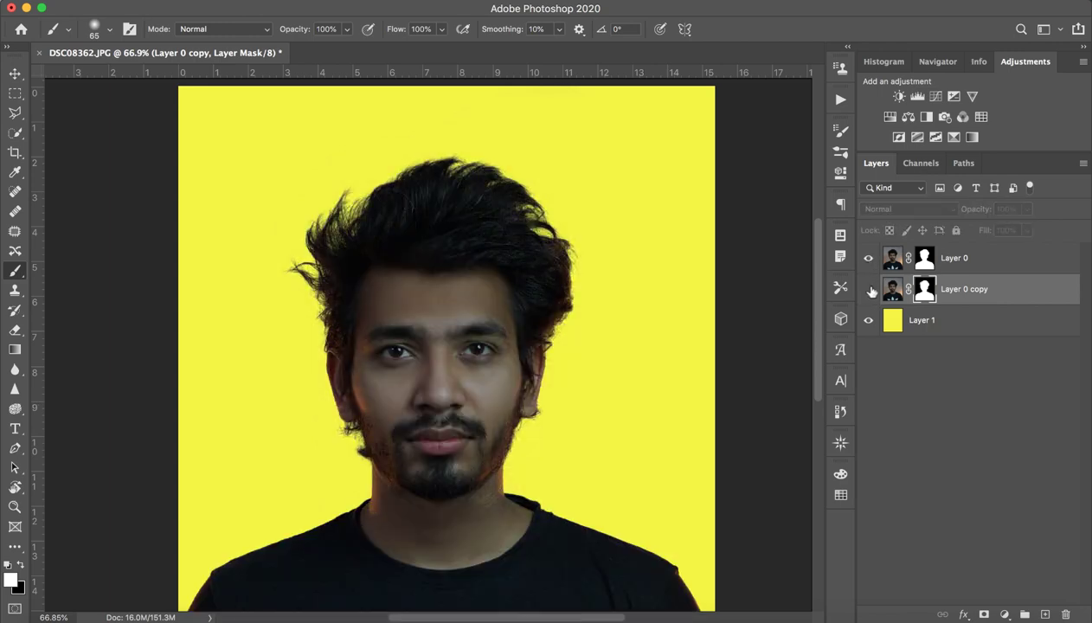
pyautogui.click(965, 262)
pyautogui.doubleClick(956, 260)
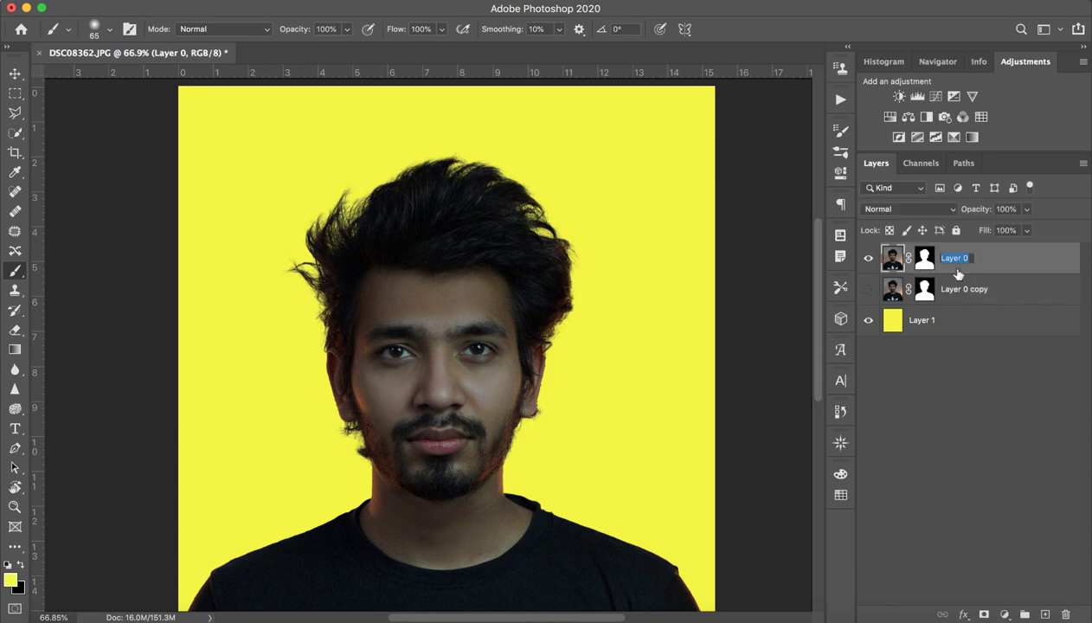
pyautogui.write('org')
pyautogui.press('Return')
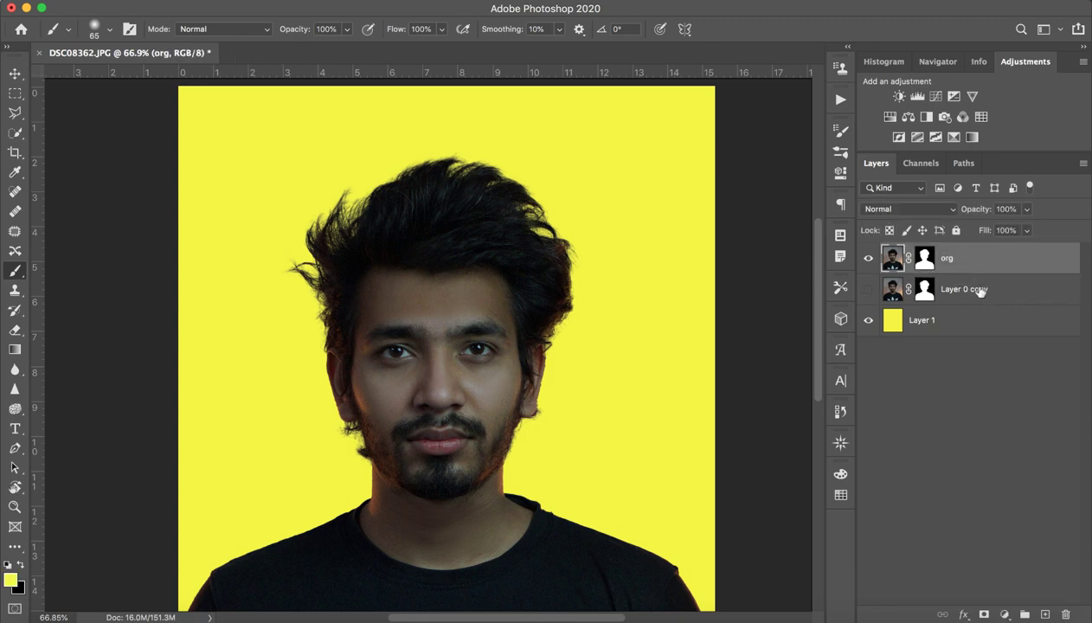
# Compare the hair, ear and beard edges of org and Layer 0 copy by alternating their visibility, ending with only org shown above the yellow
pyautogui.click(962, 356)
pyautogui.click(868, 294)
pyautogui.click(868, 259)
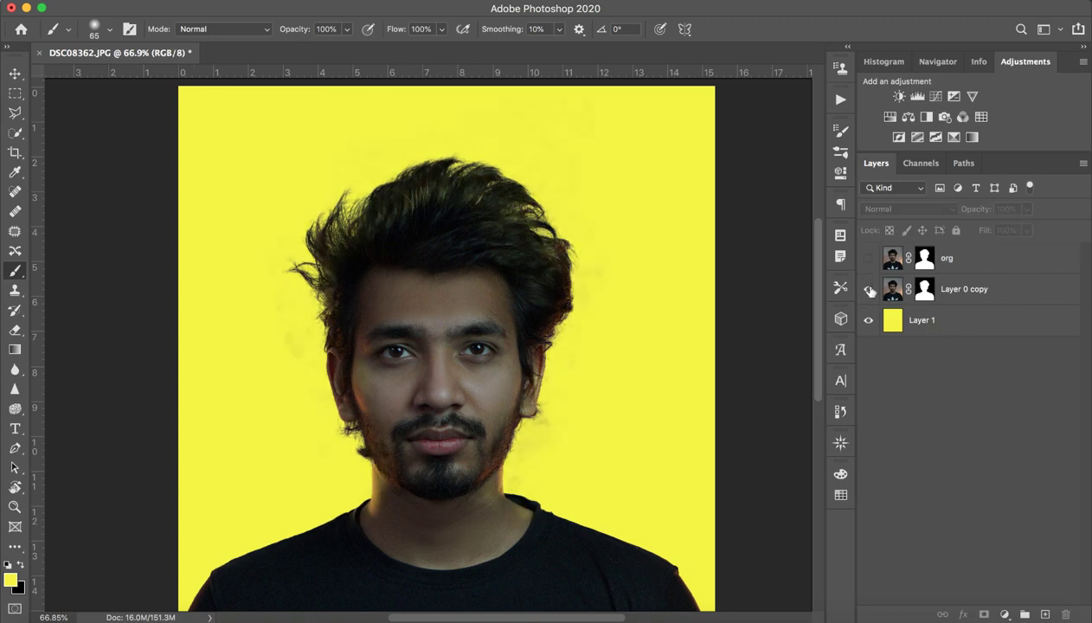
pyautogui.click(867, 259)
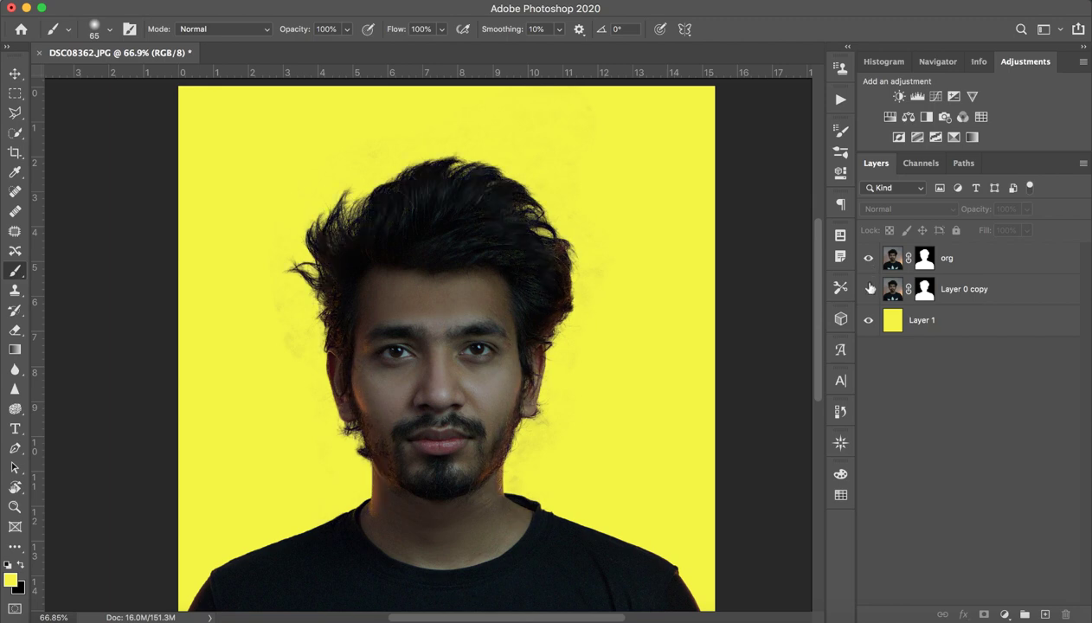
pyautogui.click(869, 287)
pyautogui.click(868, 259)
pyautogui.click(869, 288)
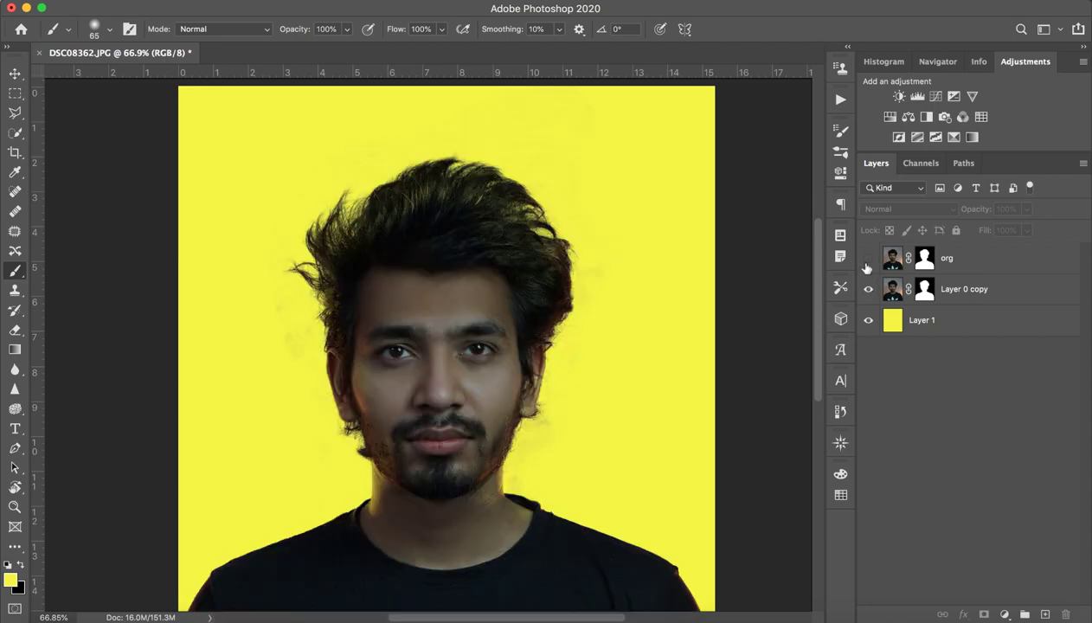
pyautogui.click(867, 259)
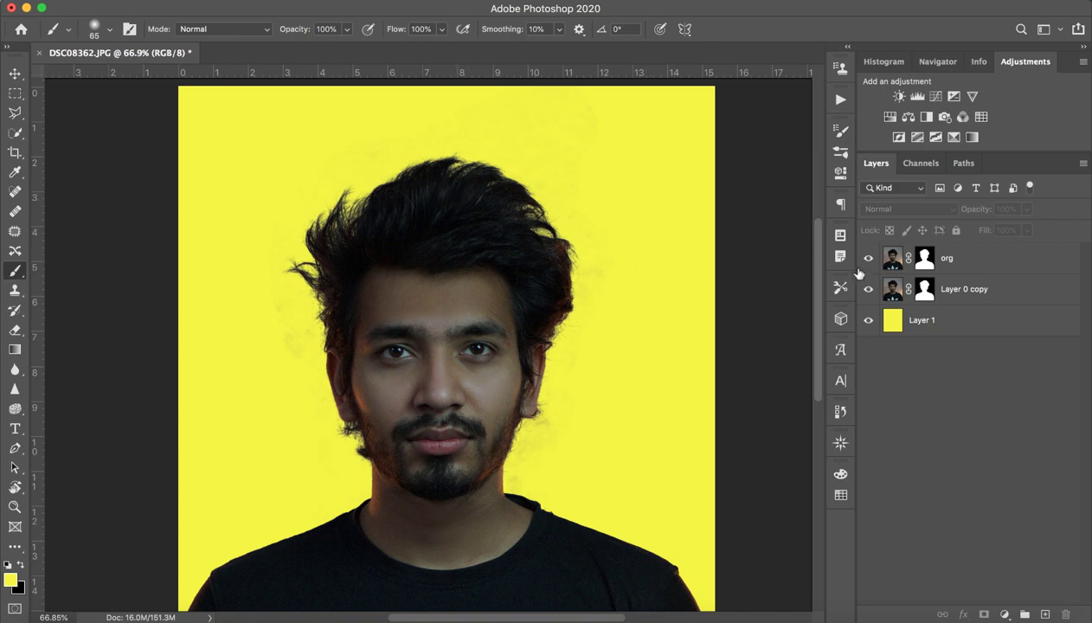
pyautogui.click(867, 259)
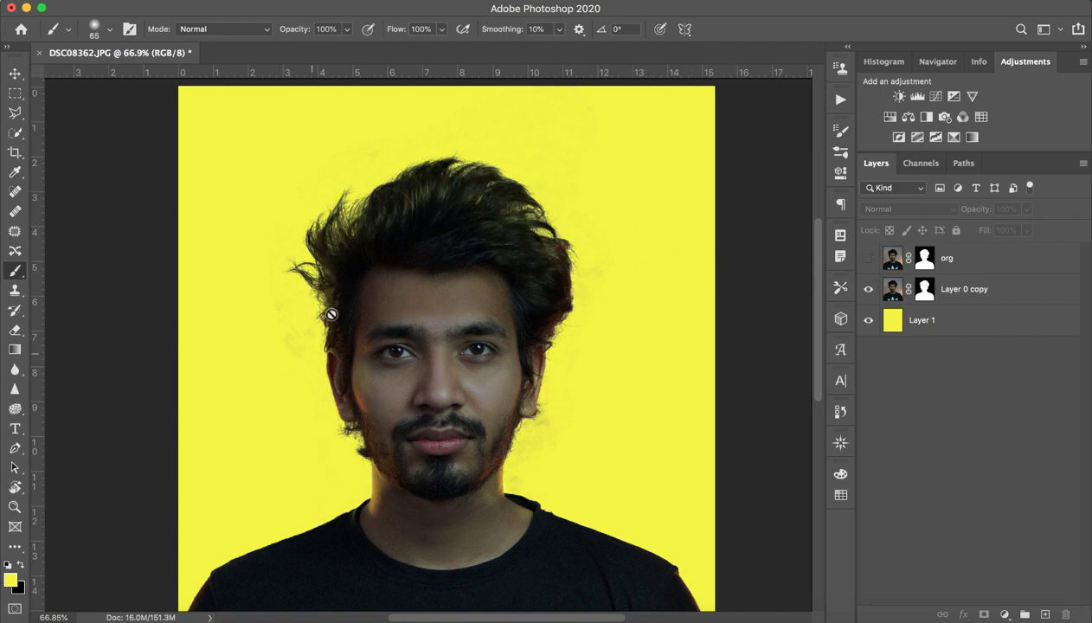
pyautogui.click(867, 259)
pyautogui.click(868, 289)
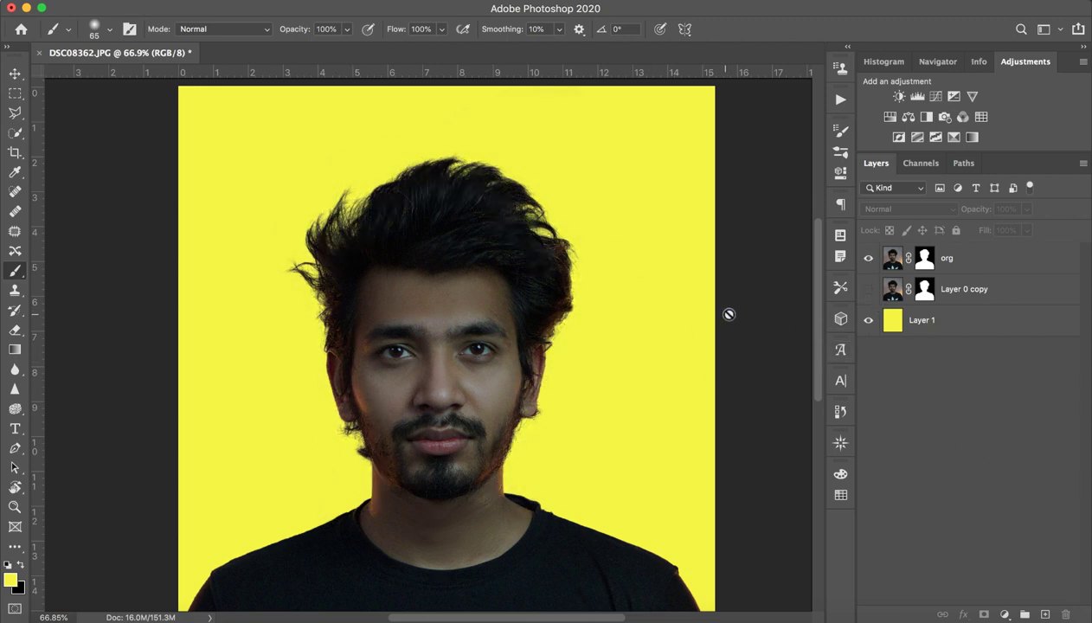
pyautogui.click(868, 289)
pyautogui.click(868, 258)
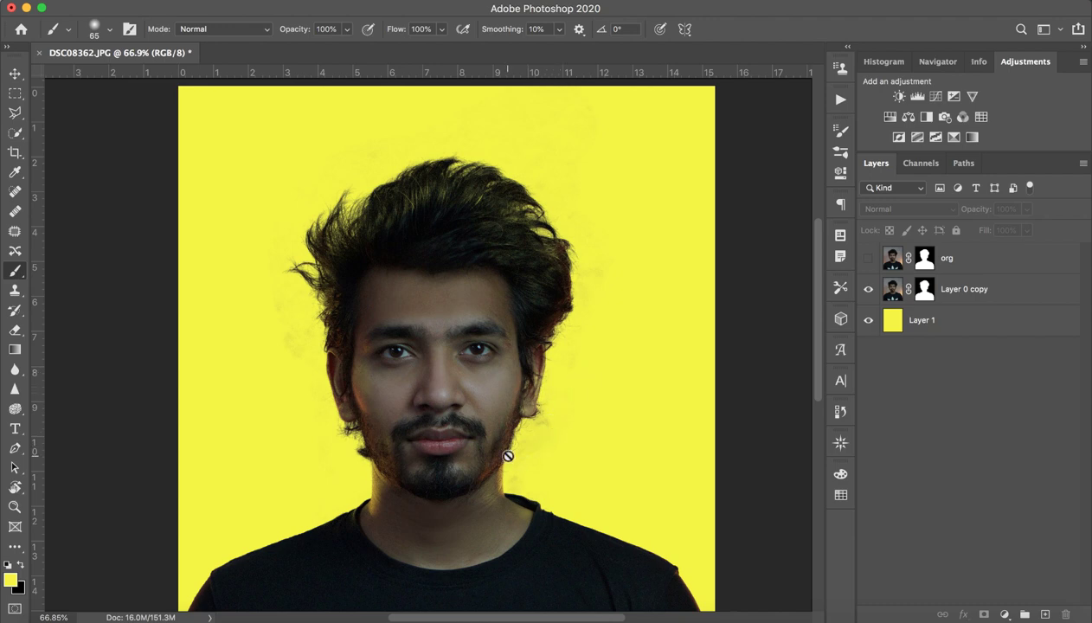
pyautogui.press('z')
pyautogui.moveTo(563, 464)
pyautogui.mouseDown()
pyautogui.moveTo(621, 460)
pyautogui.moveTo(638, 446)
pyautogui.mouseUp()
pyautogui.press('b')
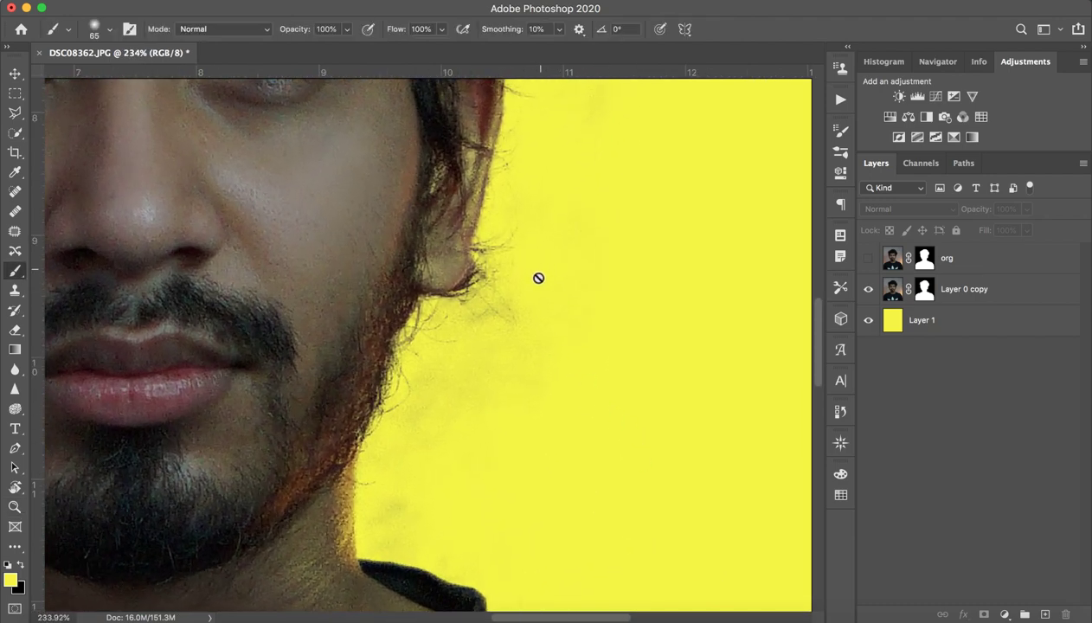
pyautogui.click(868, 288)
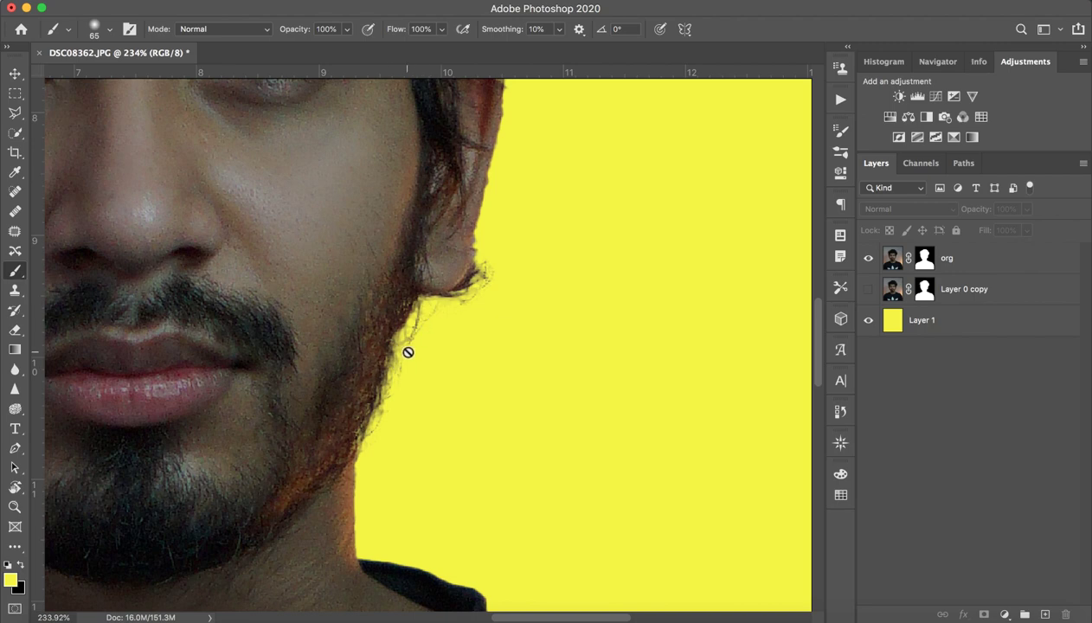
# Paint black on the org mask with a soft 17 to 30 px brush to remove stray hairs along the jaw, neck and ear lobe
pyautogui.click(922, 258)
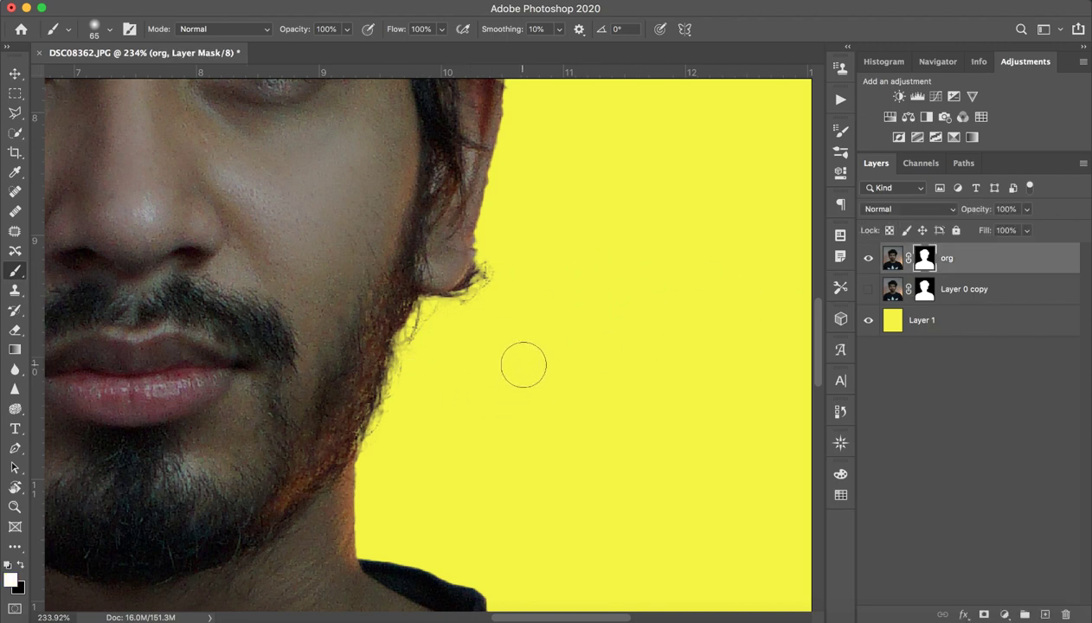
pyautogui.click(110, 33)
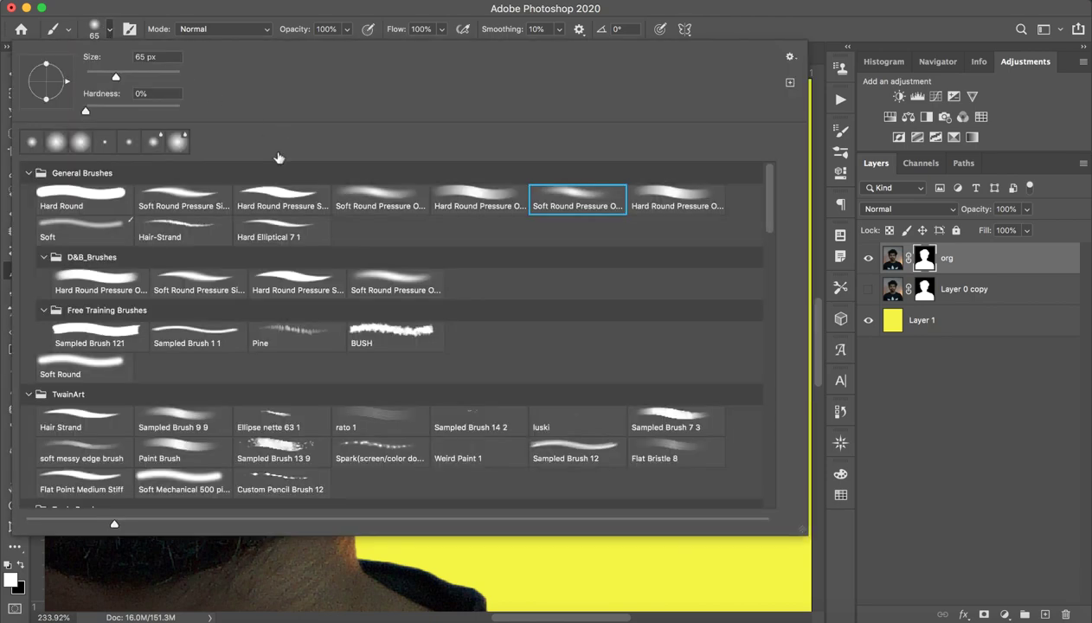
pyautogui.click(181, 192)
pyautogui.click(288, 18)
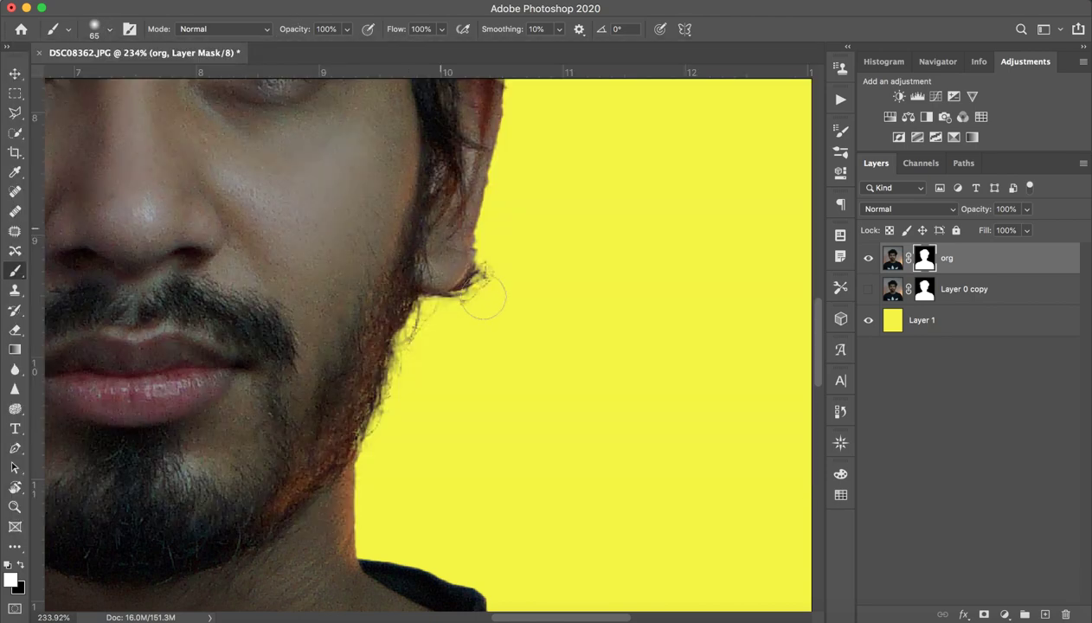
pyautogui.moveTo(517, 362)
pyautogui.mouseDown()
pyautogui.moveTo(478, 370)
pyautogui.moveTo(538, 352)
pyautogui.moveTo(543, 457)
pyautogui.moveTo(542, 424)
pyautogui.mouseUp()
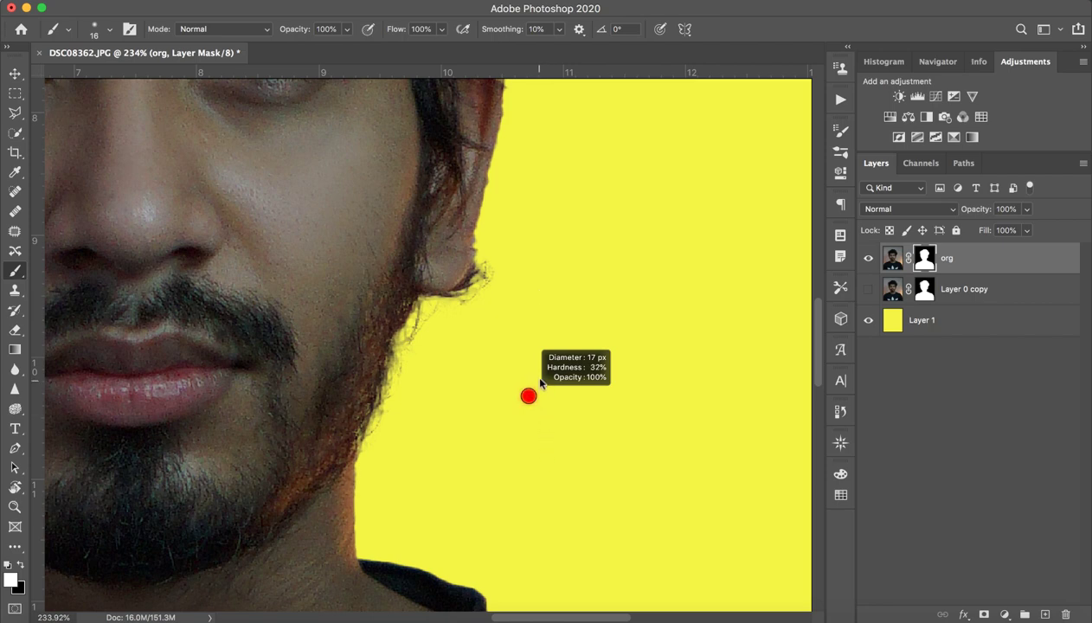
pyautogui.moveTo(539, 376); pyautogui.dragTo(539, 377)
pyautogui.moveTo(438, 319)
pyautogui.mouseDown()
pyautogui.moveTo(423, 320)
pyautogui.moveTo(431, 323)
pyautogui.mouseUp()
pyautogui.press('super+z')
pyautogui.press('x')
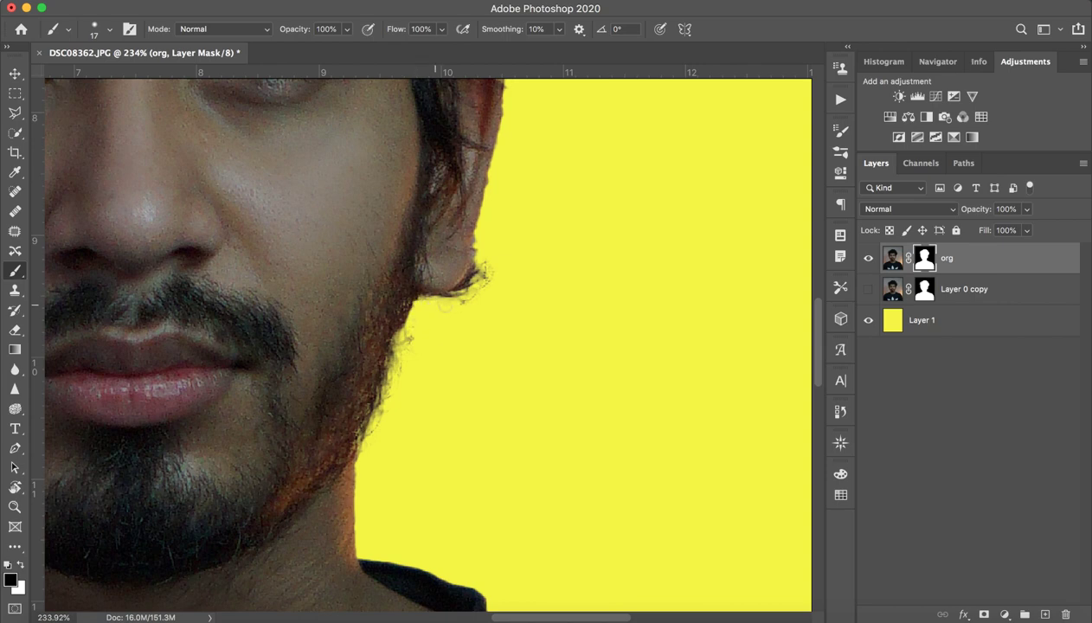
pyautogui.moveTo(415, 317)
pyautogui.mouseDown()
pyautogui.moveTo(405, 346)
pyautogui.moveTo(403, 336)
pyautogui.moveTo(368, 468)
pyautogui.moveTo(366, 437)
pyautogui.moveTo(366, 465)
pyautogui.moveTo(362, 446)
pyautogui.moveTo(359, 475)
pyautogui.mouseUp()
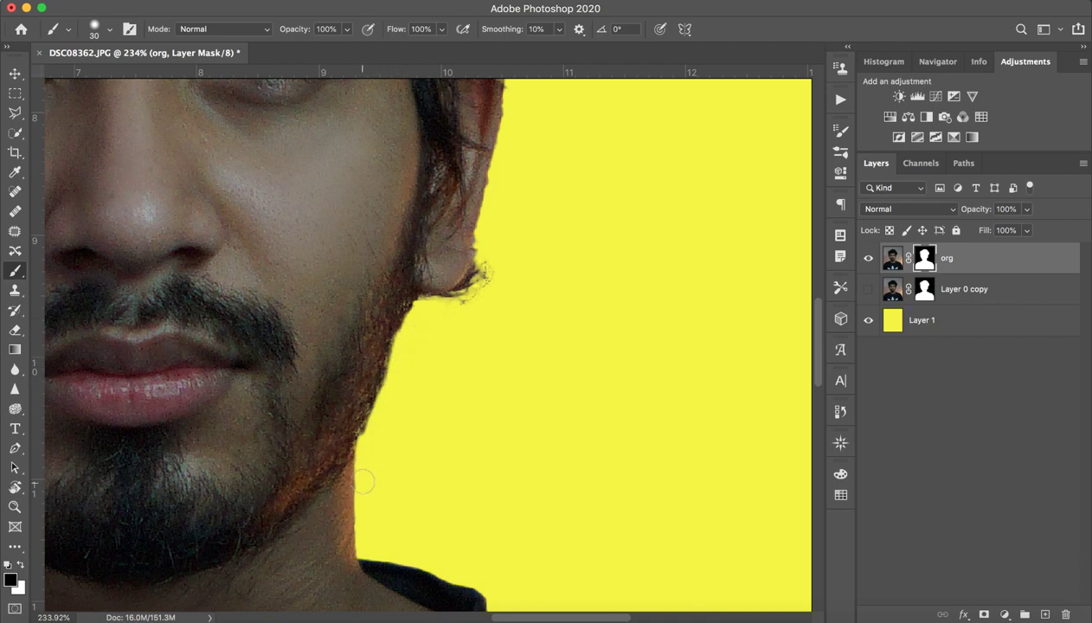
pyautogui.moveTo(443, 333)
pyautogui.mouseDown()
pyautogui.moveTo(478, 292)
pyautogui.moveTo(434, 311)
pyautogui.moveTo(466, 296)
pyautogui.moveTo(445, 303)
pyautogui.moveTo(488, 253)
pyautogui.moveTo(481, 292)
pyautogui.moveTo(486, 284)
pyautogui.moveTo(486, 270)
pyautogui.moveTo(472, 275)
pyautogui.moveTo(489, 236)
pyautogui.moveTo(460, 292)
pyautogui.moveTo(427, 309)
pyautogui.moveTo(470, 283)
pyautogui.moveTo(514, 122)
pyautogui.moveTo(503, 388)
pyautogui.moveTo(503, 325)
pyautogui.moveTo(549, 114)
pyautogui.mouseUp()
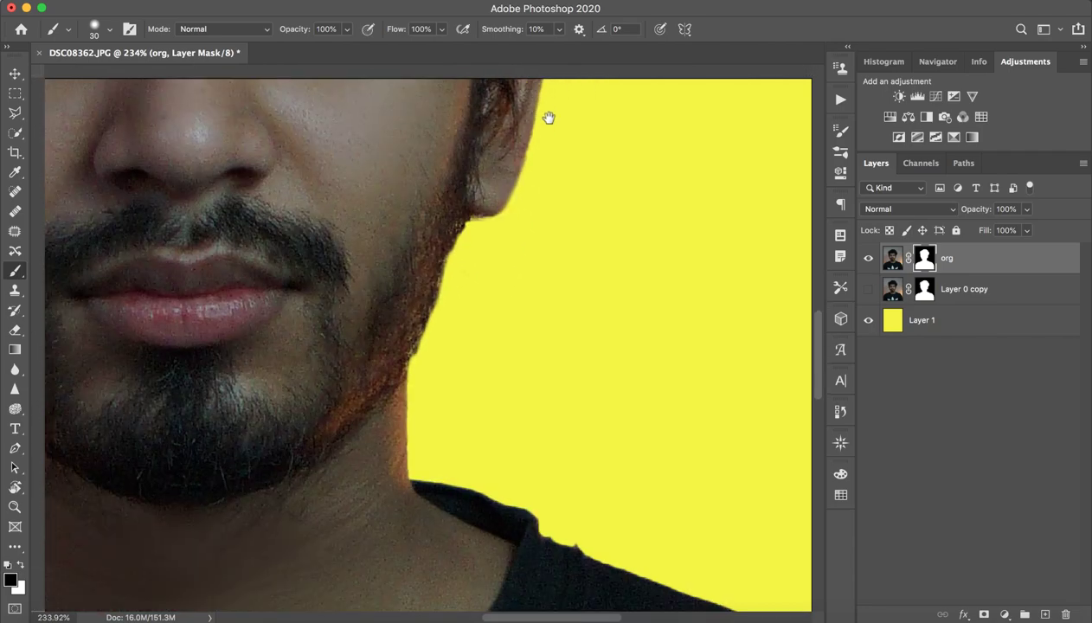
# Add a new layer above org and paint fine dark brown hair strands along the beard's edge below the ear with a 3 px brush
pyautogui.press('z')
pyautogui.moveTo(585, 205)
pyautogui.mouseDown()
pyautogui.moveTo(441, 219)
pyautogui.moveTo(529, 212)
pyautogui.mouseUp()
pyautogui.press('b')
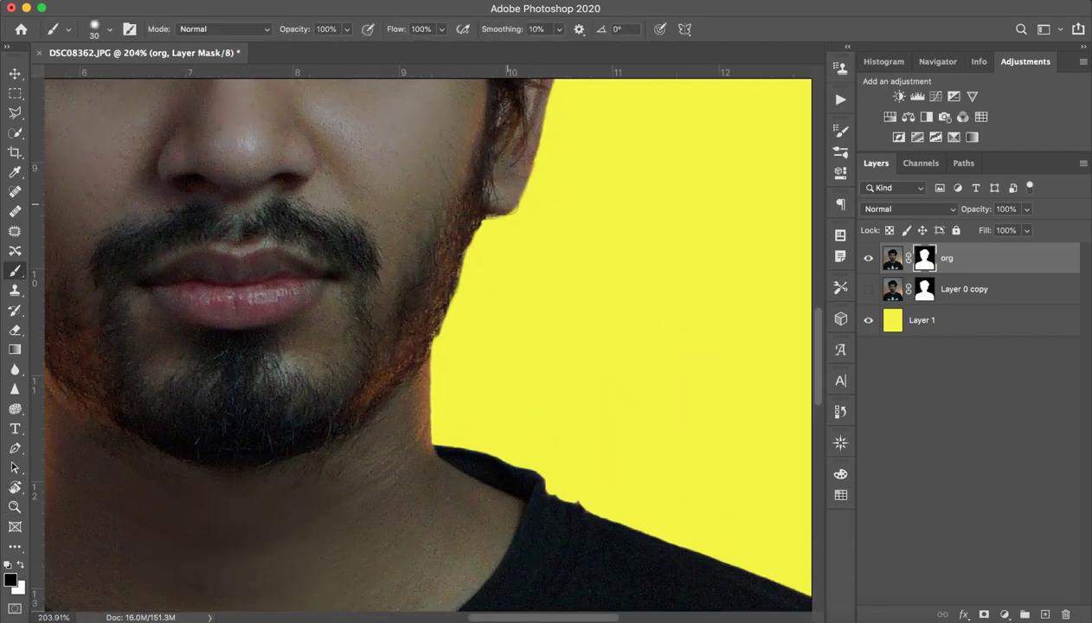
pyautogui.press('z')
pyautogui.moveTo(497, 248); pyautogui.dragTo(610, 221)
pyautogui.press('b')
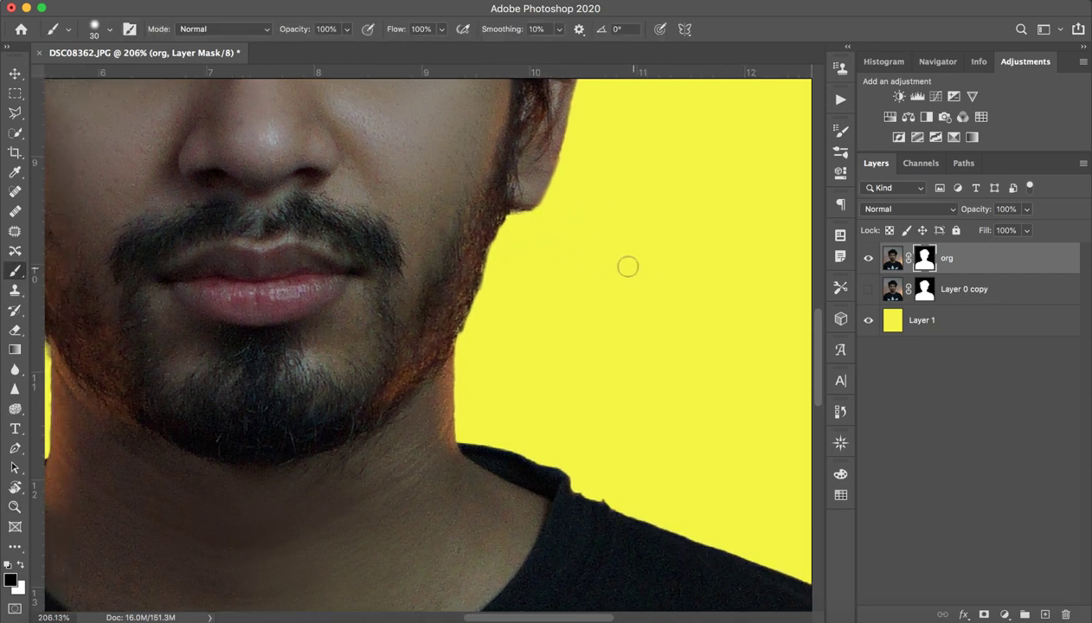
pyautogui.click(1041, 611)
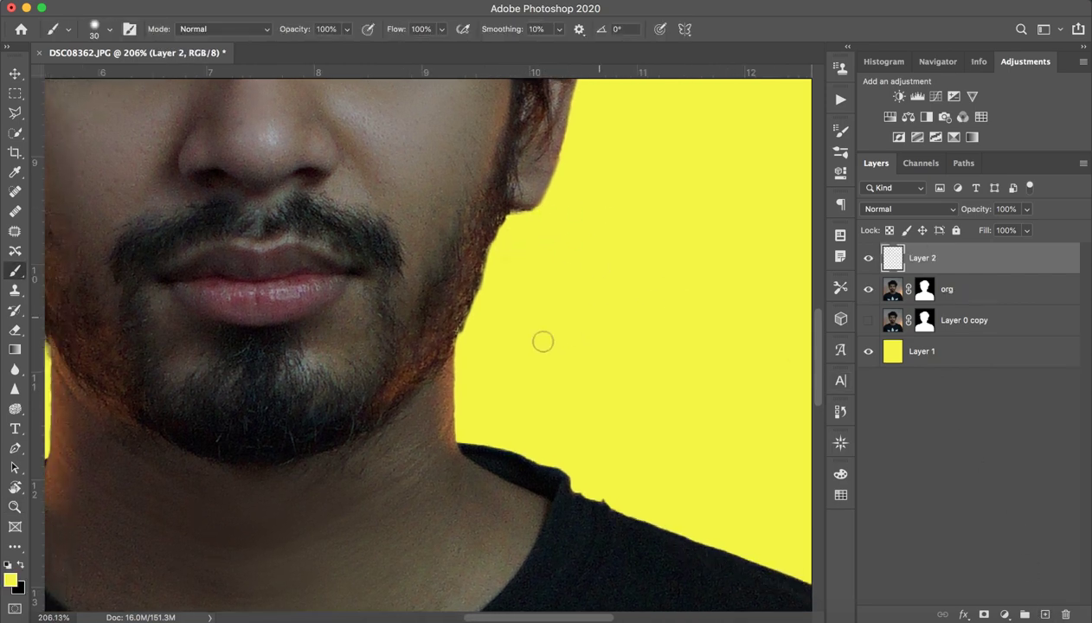
pyautogui.moveTo(535, 232); pyautogui.dragTo(511, 240)
pyautogui.moveTo(507, 194); pyautogui.dragTo(514, 204)
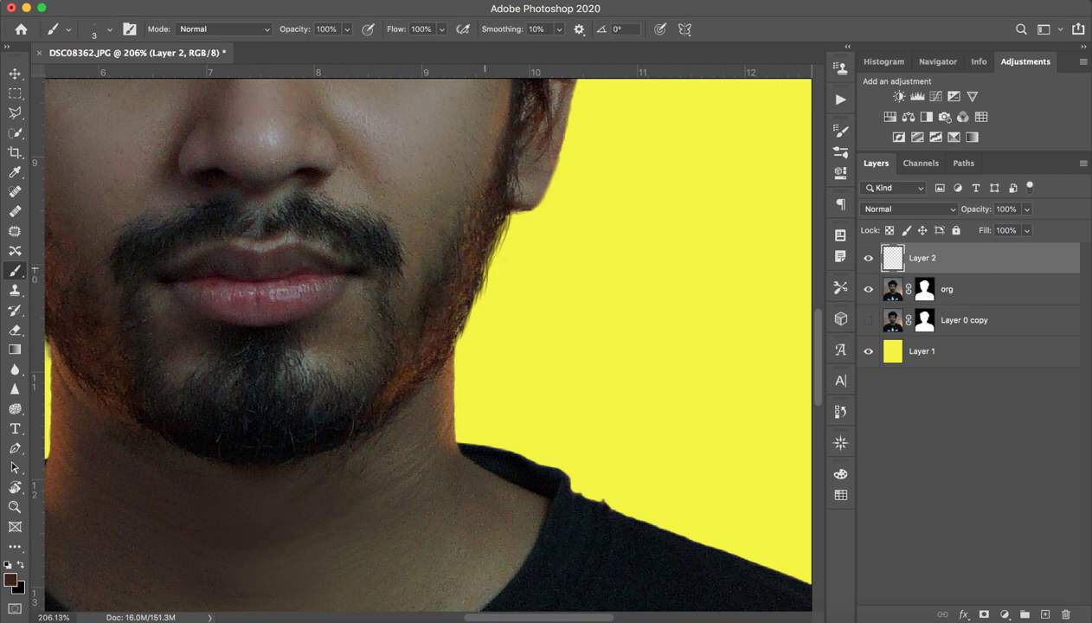
# Check the painted beard strands below the ear by alternating Layer 2's visibility, leaving the layer shown
pyautogui.moveTo(539, 279)
pyautogui.mouseDown()
pyautogui.moveTo(428, 314)
pyautogui.moveTo(442, 311)
pyautogui.mouseUp()
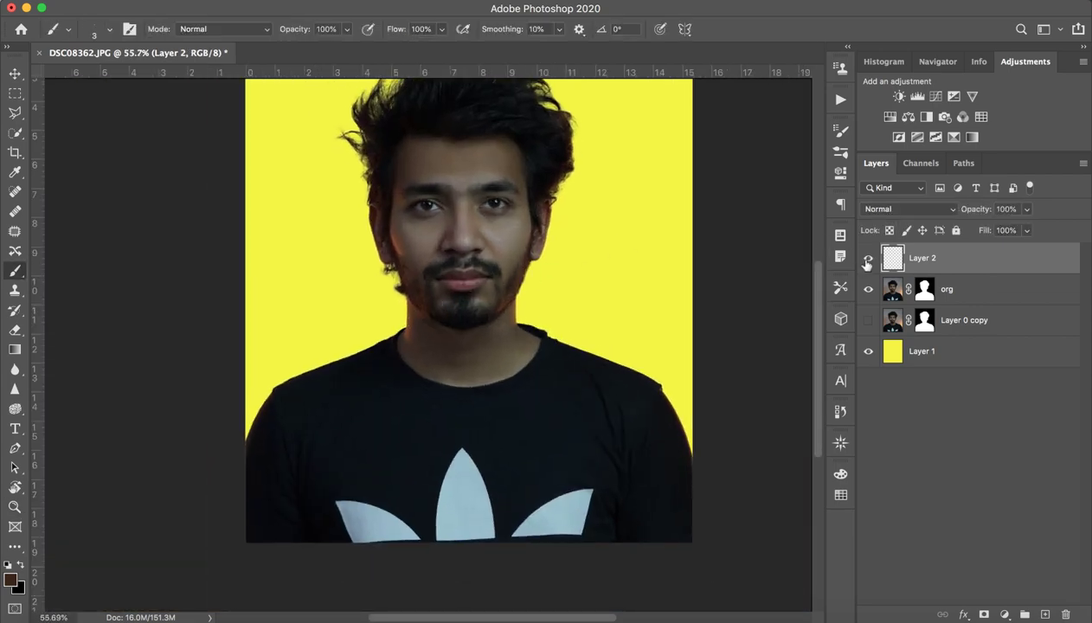
pyautogui.moveTo(539, 289); pyautogui.dragTo(646, 256)
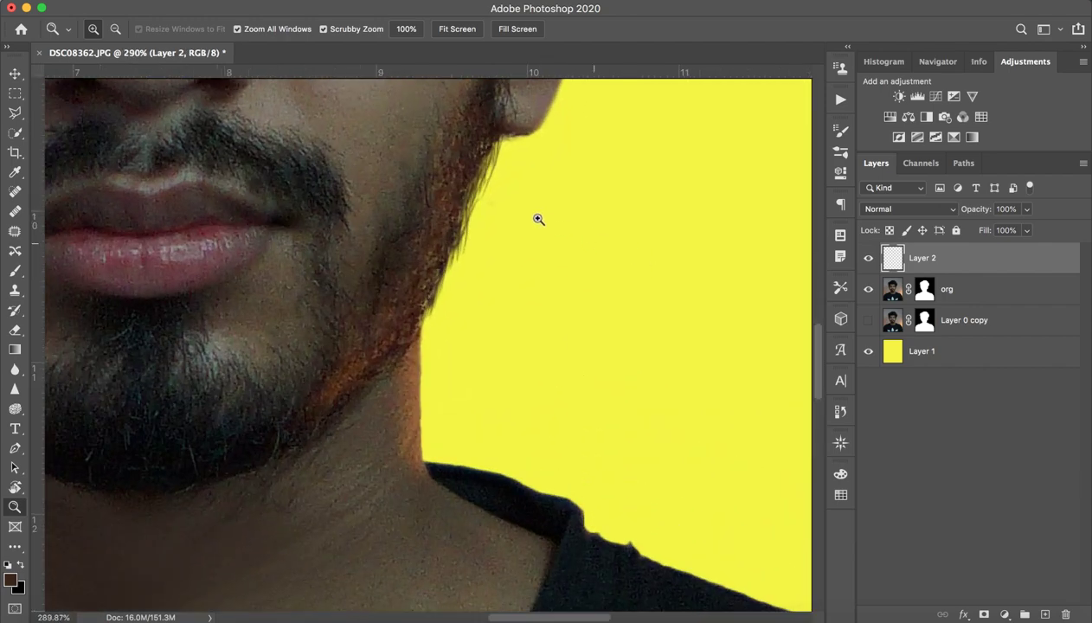
pyautogui.moveTo(512, 250); pyautogui.dragTo(508, 348)
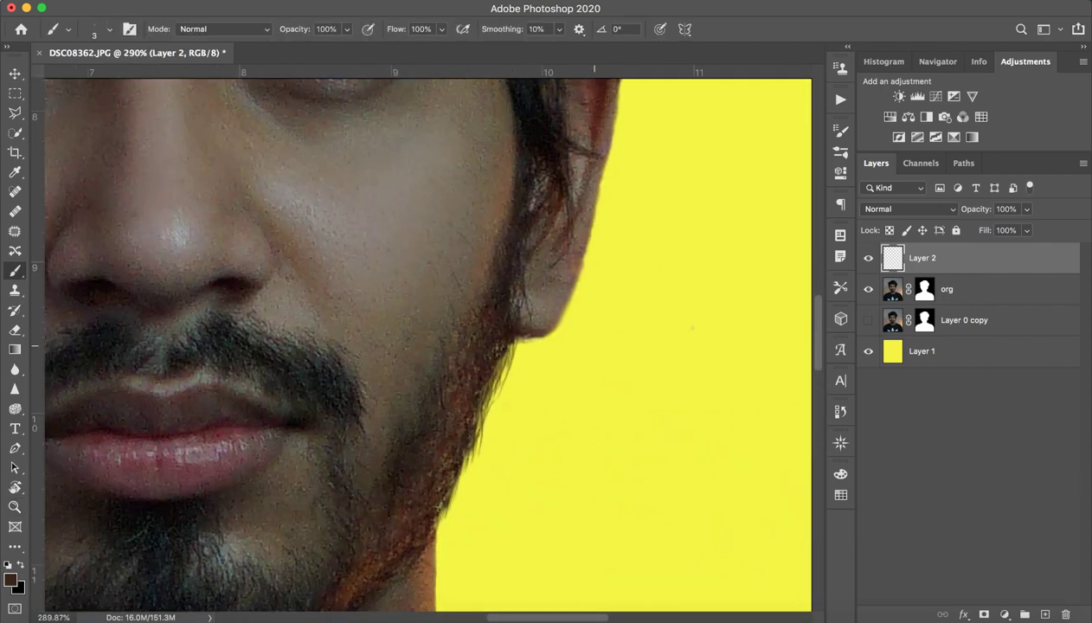
pyautogui.click(866, 259)
pyautogui.click(866, 259)
pyautogui.click(866, 258)
pyautogui.click(867, 259)
pyautogui.moveTo(561, 332); pyautogui.dragTo(497, 309)
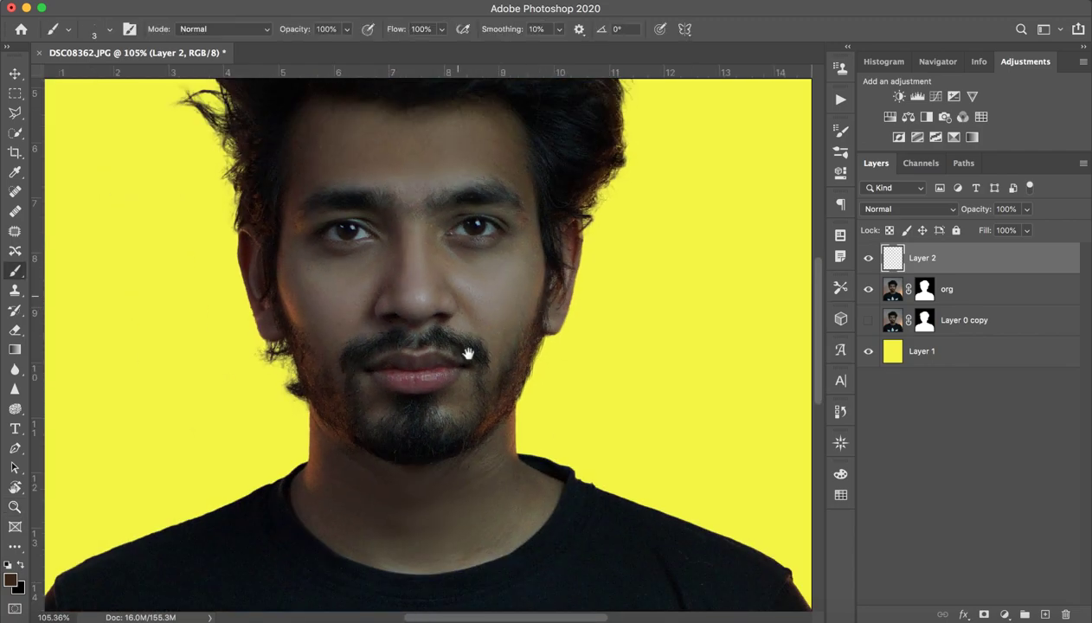
# Sample black from the hair and paint fine strands on Layer 2 along the left slope of the crown with a 4 px brush
pyautogui.moveTo(467, 354); pyautogui.dragTo(493, 564)
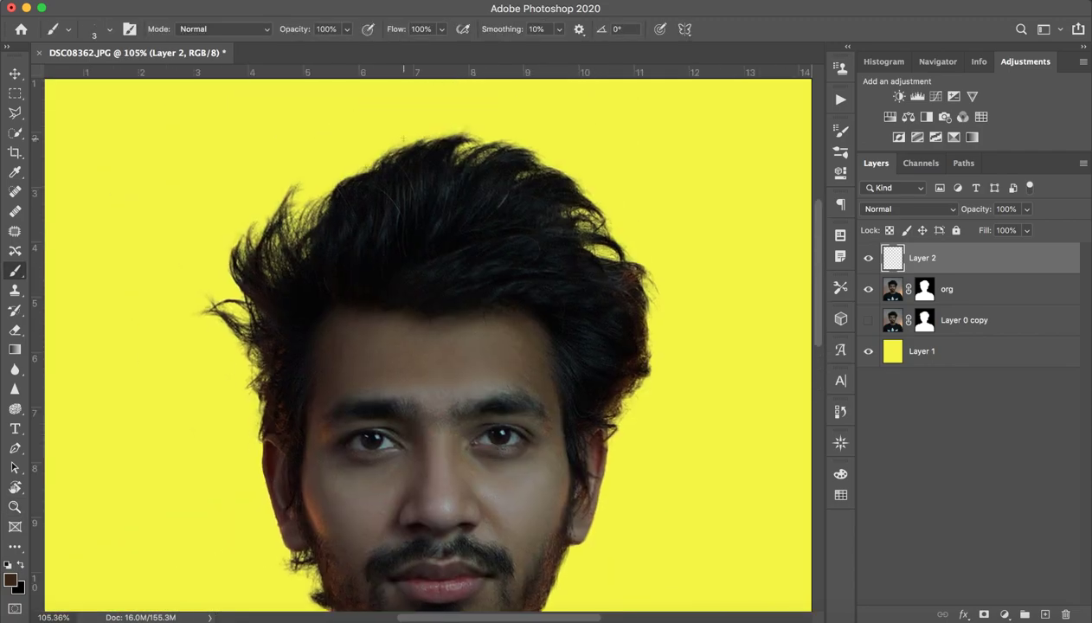
pyautogui.press('z')
pyautogui.moveTo(414, 136); pyautogui.dragTo(396, 260)
pyautogui.press('b')
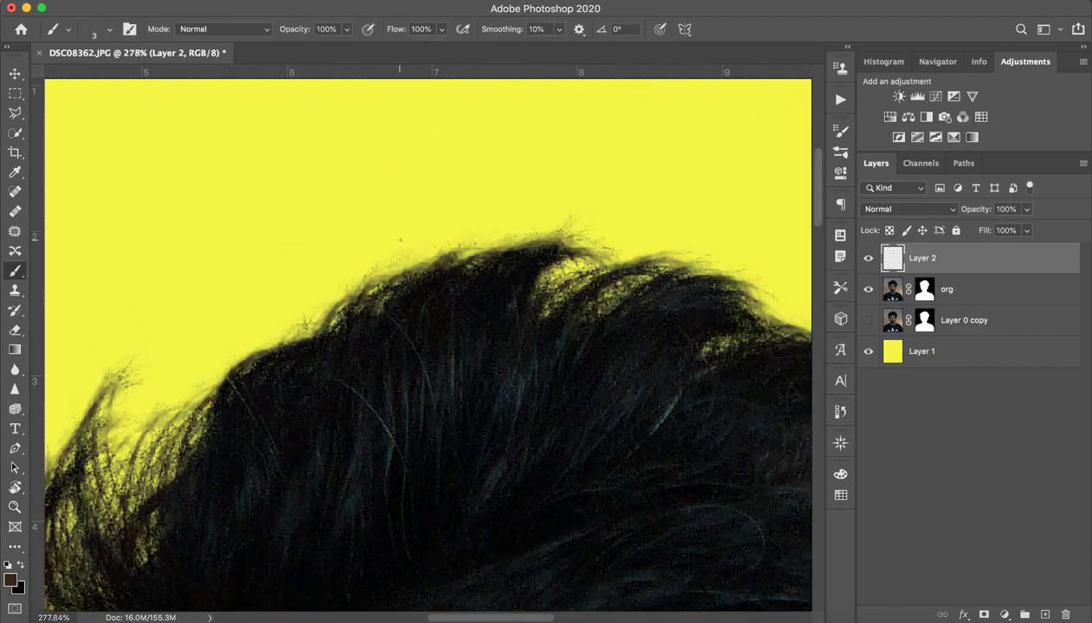
pyautogui.keyDown('alt'); pyautogui.click(344, 343); pyautogui.keyUp('alt')
pyautogui.moveTo(337, 321)
pyautogui.mouseDown()
pyautogui.moveTo(311, 335)
pyautogui.moveTo(359, 283)
pyautogui.mouseUp()
pyautogui.moveTo(316, 332); pyautogui.dragTo(358, 278)
pyautogui.moveTo(323, 335); pyautogui.dragTo(378, 275)
pyautogui.moveTo(335, 312)
pyautogui.mouseDown()
pyautogui.moveTo(406, 266)
pyautogui.moveTo(397, 259)
pyautogui.mouseUp()
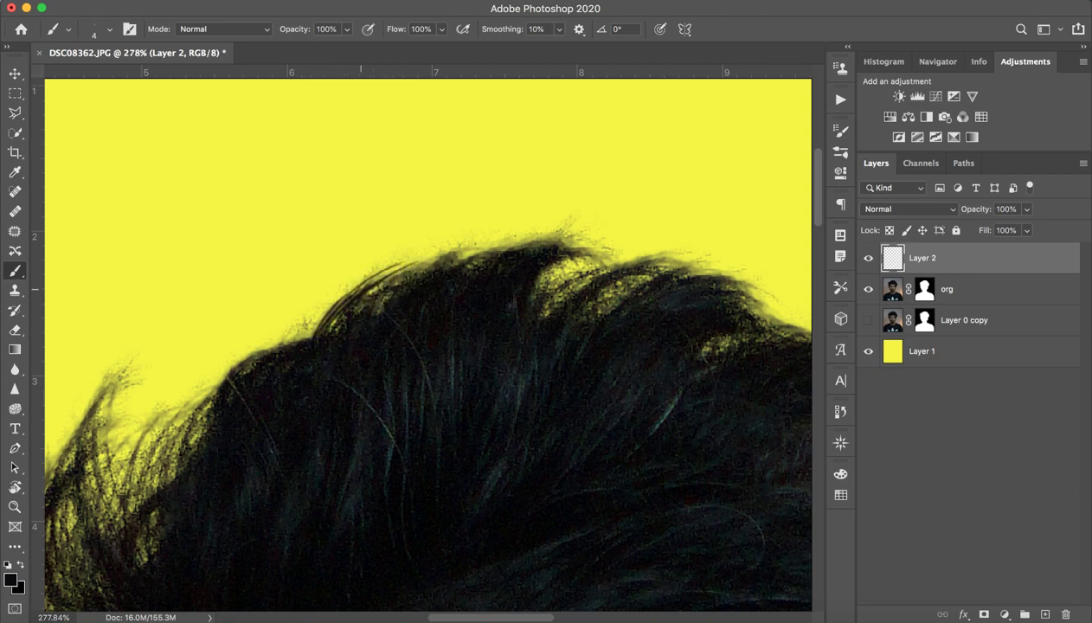
# Extend the fine black strands along the top of the head on Layer 2, sweeping them with the hair's direction
pyautogui.moveTo(348, 290)
pyautogui.mouseDown()
pyautogui.moveTo(400, 254)
pyautogui.moveTo(464, 238)
pyautogui.mouseUp()
pyautogui.moveTo(384, 282); pyautogui.dragTo(472, 239)
pyautogui.moveTo(411, 268); pyautogui.dragTo(514, 235)
pyautogui.moveTo(446, 261); pyautogui.dragTo(557, 225)
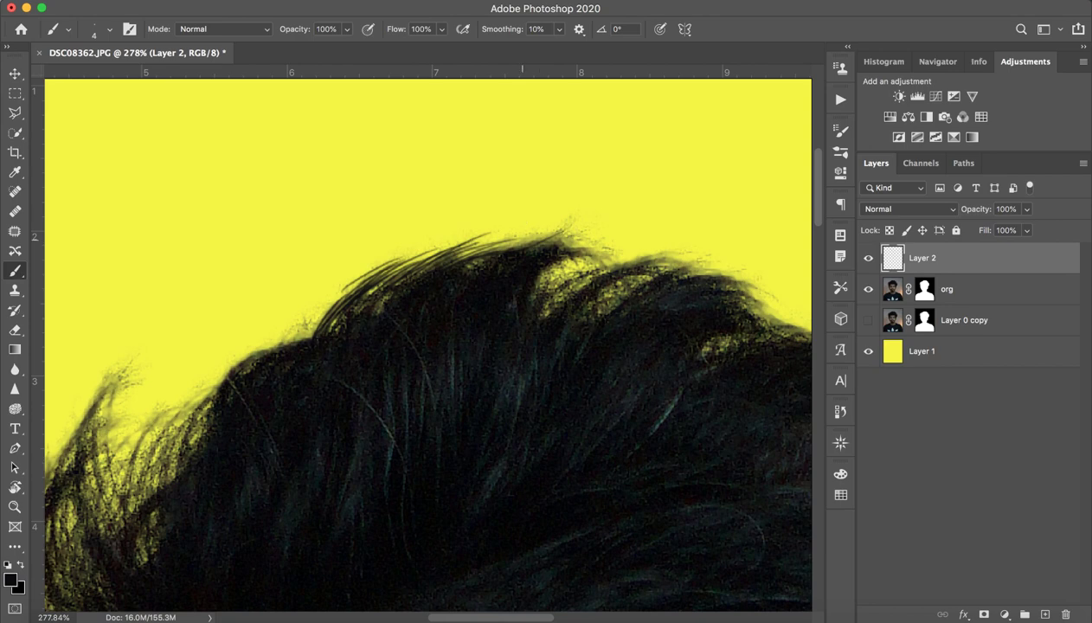
pyautogui.moveTo(469, 252); pyautogui.dragTo(560, 226)
pyautogui.moveTo(462, 270)
pyautogui.mouseDown()
pyautogui.moveTo(562, 223)
pyautogui.moveTo(596, 232)
pyautogui.moveTo(588, 240)
pyautogui.moveTo(602, 253)
pyautogui.moveTo(627, 243)
pyautogui.mouseUp()
pyautogui.moveTo(578, 275)
pyautogui.mouseDown()
pyautogui.moveTo(642, 245)
pyautogui.moveTo(676, 252)
pyautogui.moveTo(668, 261)
pyautogui.mouseUp()
pyautogui.moveTo(545, 298)
pyautogui.mouseDown()
pyautogui.moveTo(594, 274)
pyautogui.moveTo(350, 324)
pyautogui.moveTo(397, 314)
pyautogui.moveTo(390, 319)
pyautogui.mouseUp()
# Compare the top hair outline with and without the painted strands by alternating Layer 2's visibility, leaving it shown
pyautogui.press('z')
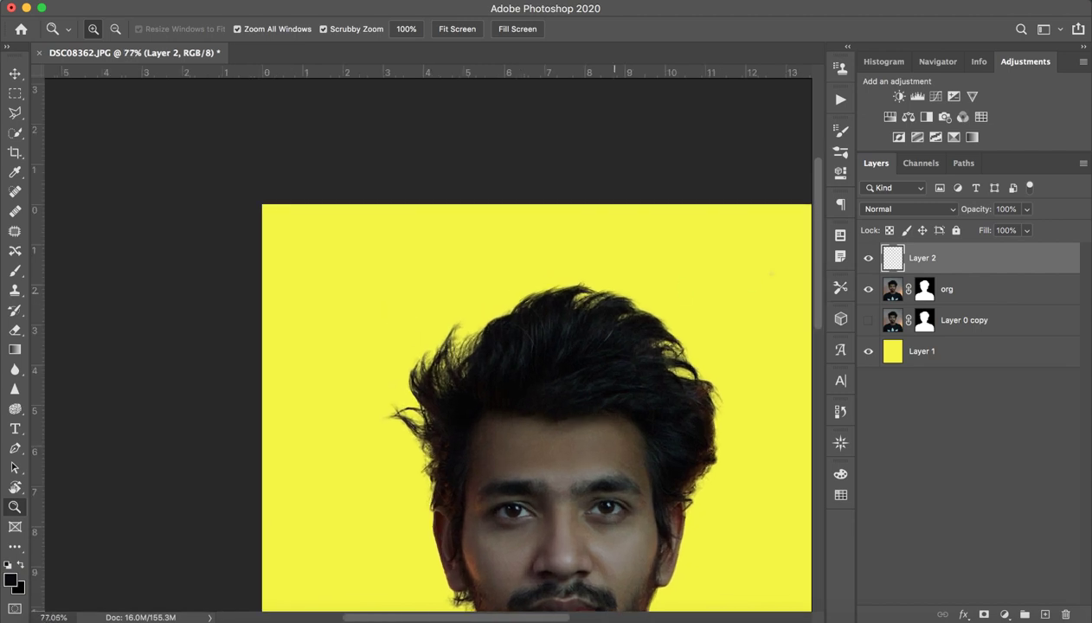
pyautogui.press('b')
pyautogui.click(868, 259)
pyautogui.click(867, 258)
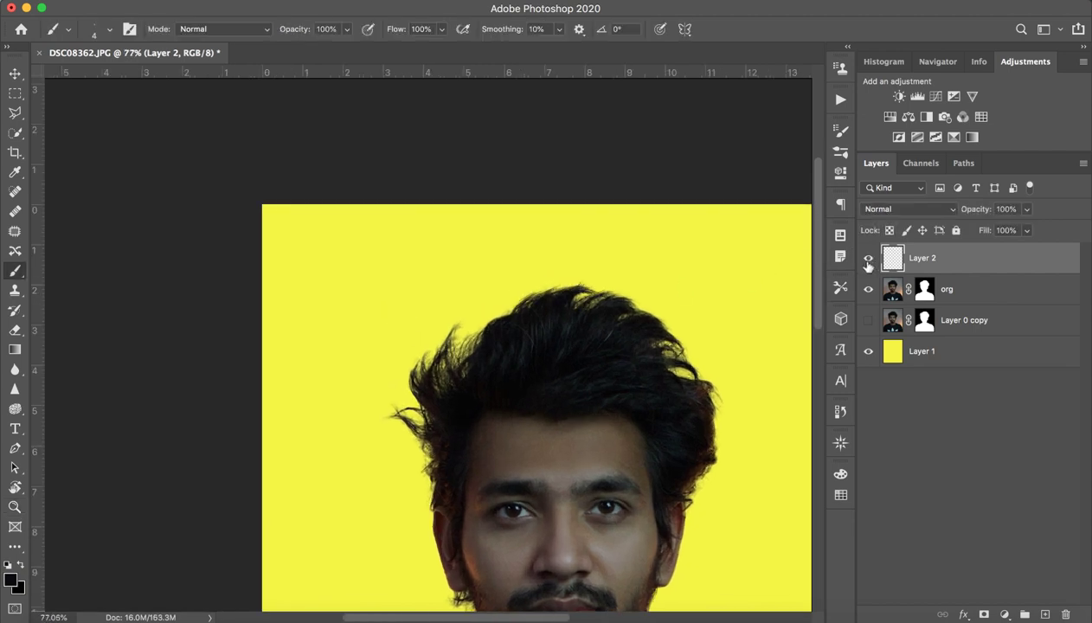
pyautogui.click(867, 259)
pyautogui.click(867, 259)
pyautogui.click(867, 259)
pyautogui.click(867, 258)
# Examine the hair outline from the crown down to the ear on the picture's left side
pyautogui.press('z')
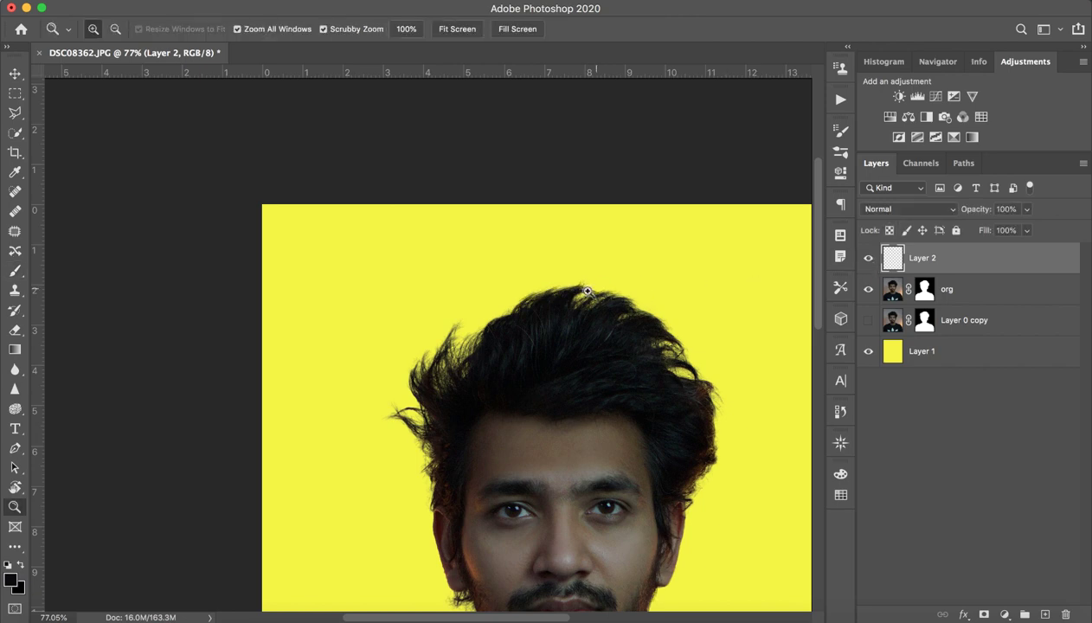
pyautogui.moveTo(586, 292)
pyautogui.mouseDown()
pyautogui.moveTo(672, 284)
pyautogui.moveTo(595, 296)
pyautogui.mouseUp()
pyautogui.press('b')
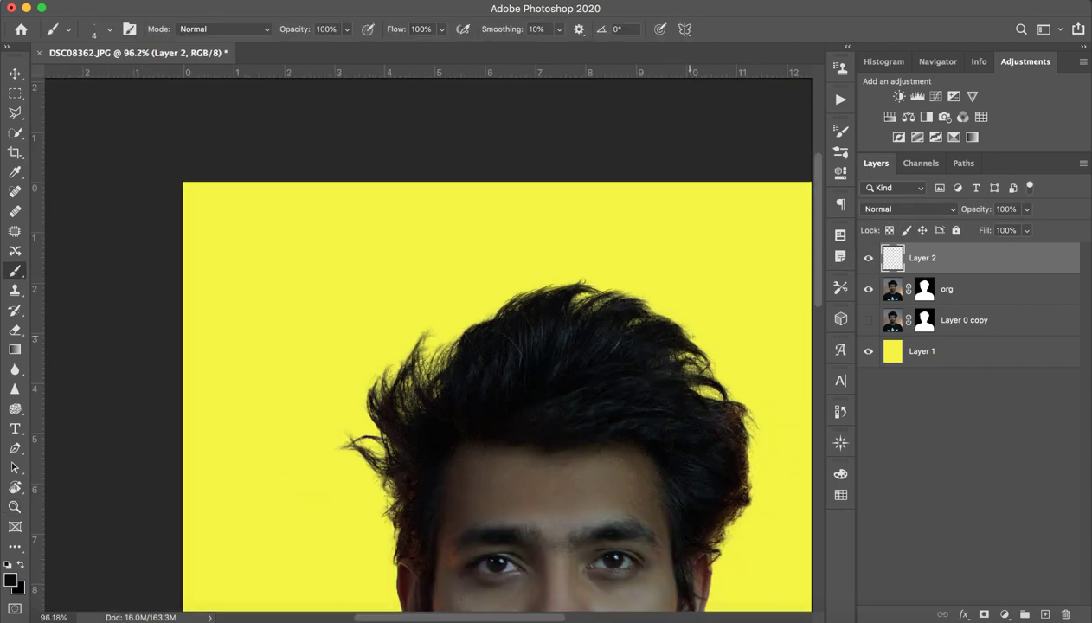
pyautogui.press('z')
pyautogui.moveTo(688, 371)
pyautogui.mouseDown()
pyautogui.moveTo(604, 378)
pyautogui.moveTo(566, 368)
pyautogui.mouseUp()
pyautogui.press('b')
pyautogui.press('z')
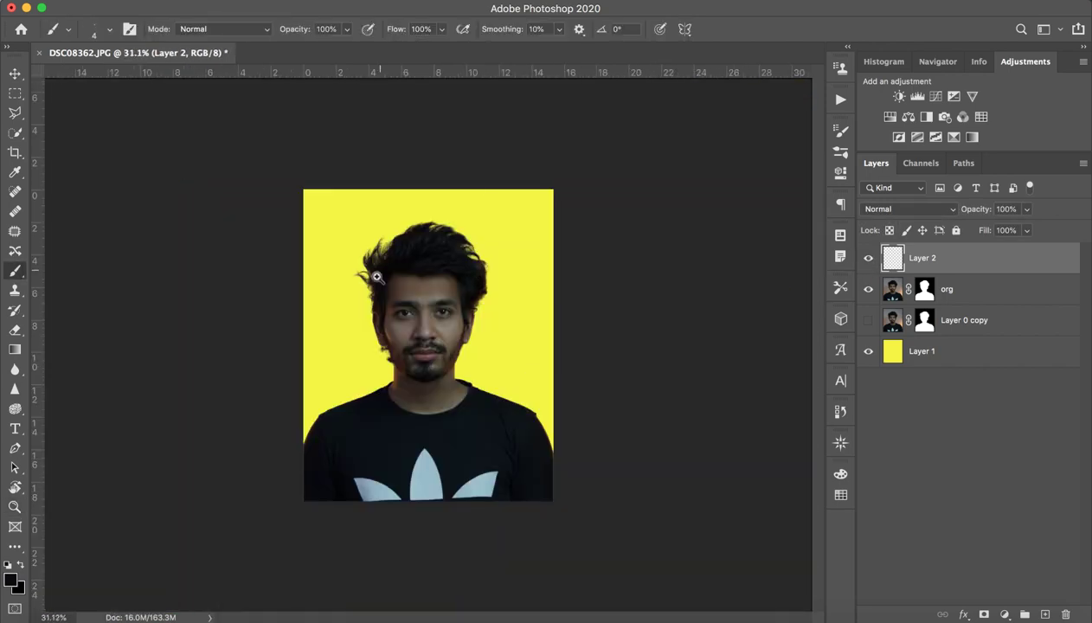
pyautogui.press('z')
pyautogui.moveTo(339, 263); pyautogui.dragTo(429, 226)
pyautogui.press('b')
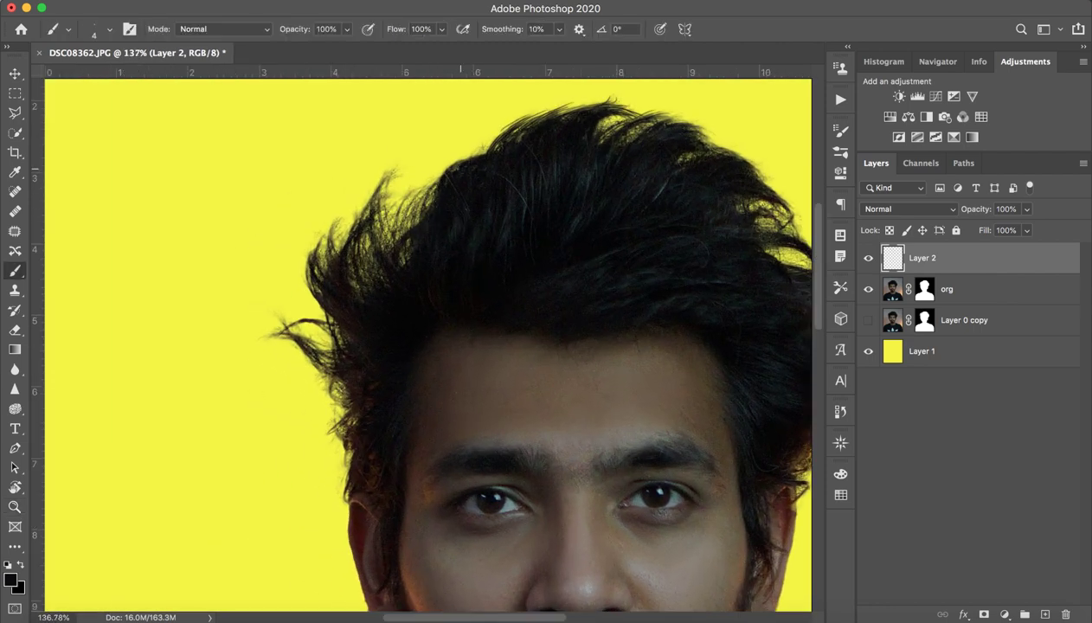
pyautogui.press('z')
pyautogui.moveTo(259, 340); pyautogui.dragTo(282, 341)
pyautogui.press('b')
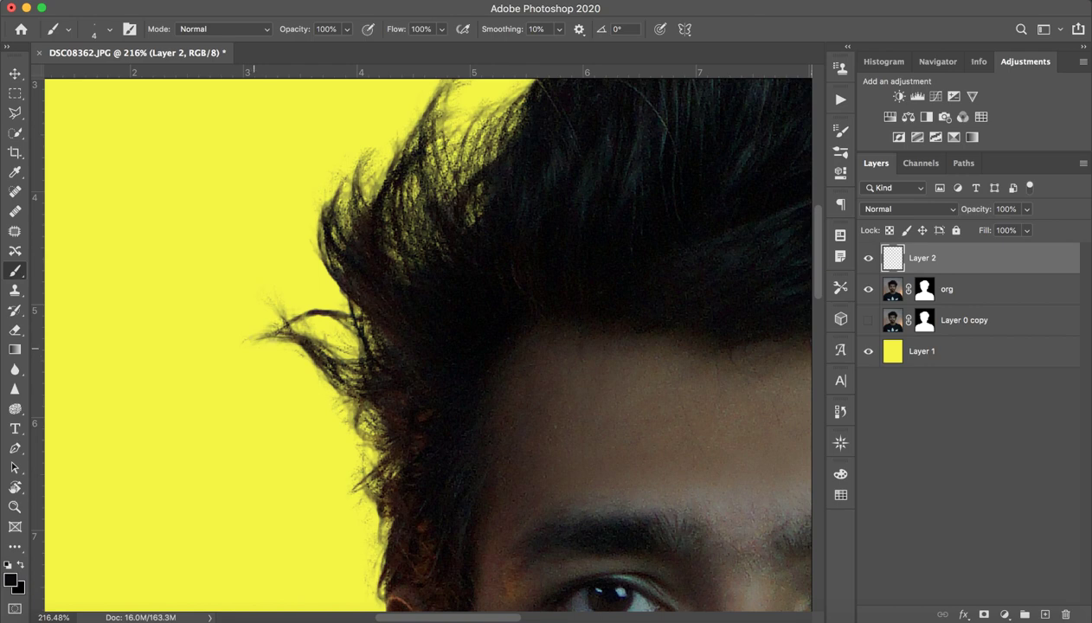
pyautogui.scroll(-3, 410, 216)
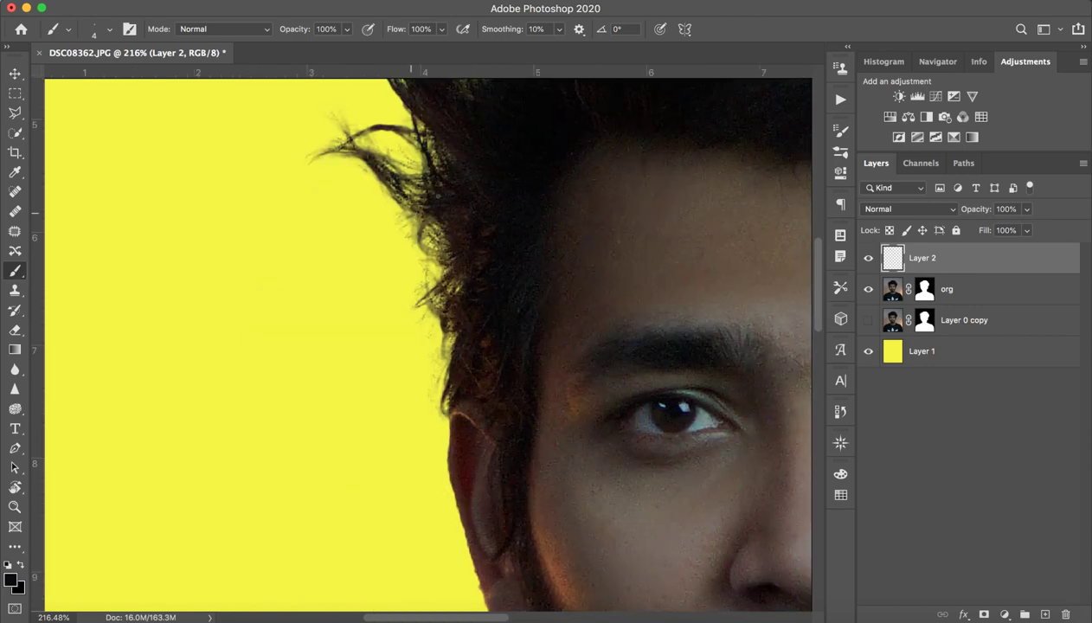
# Paint long thin black strands on Layer 2 hanging from the hair beside the ear on the picture's left
pyautogui.press('z')
pyautogui.moveTo(462, 287)
pyautogui.mouseDown()
pyautogui.moveTo(334, 295)
pyautogui.moveTo(368, 294)
pyautogui.mouseUp()
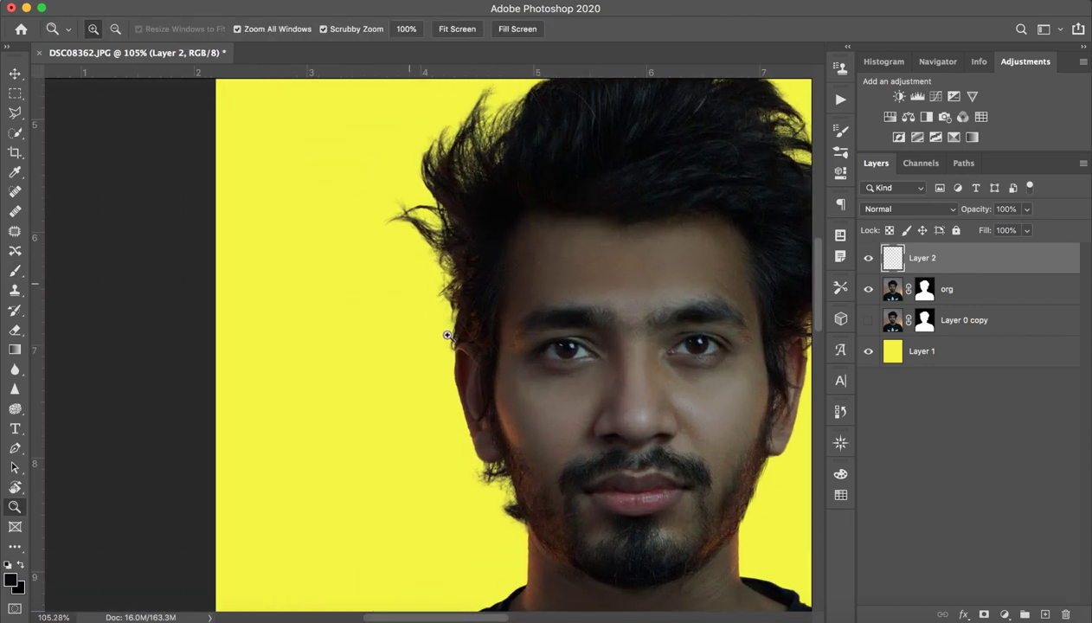
pyautogui.press('b')
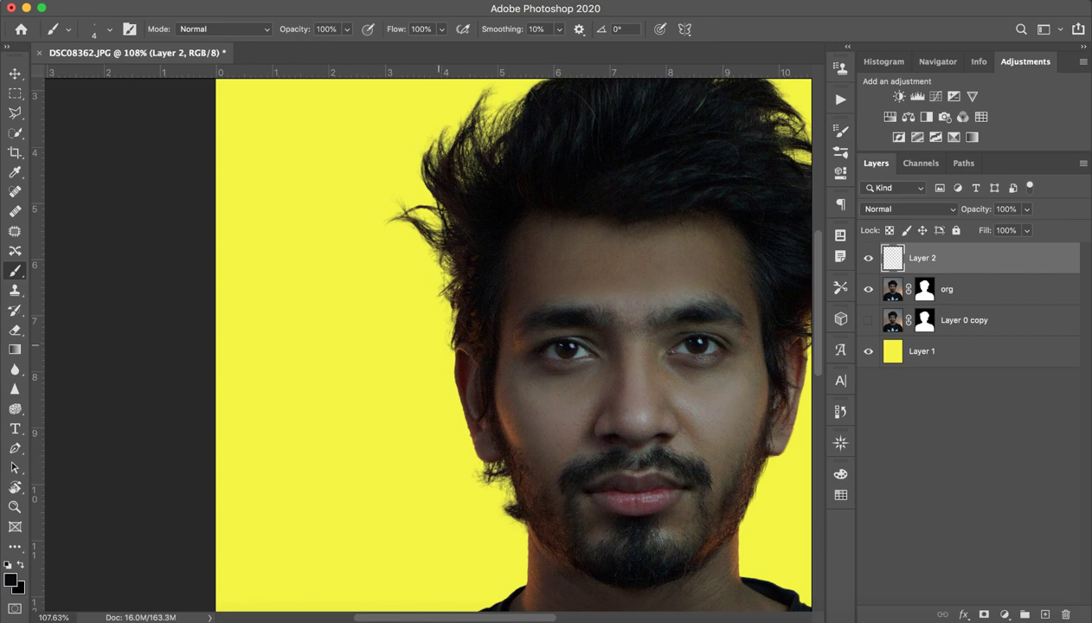
pyautogui.moveTo(453, 295); pyautogui.dragTo(445, 420)
pyautogui.moveTo(451, 332); pyautogui.dragTo(456, 426)
pyautogui.moveTo(448, 305); pyautogui.dragTo(449, 443)
pyautogui.moveTo(443, 307); pyautogui.dragTo(448, 464)
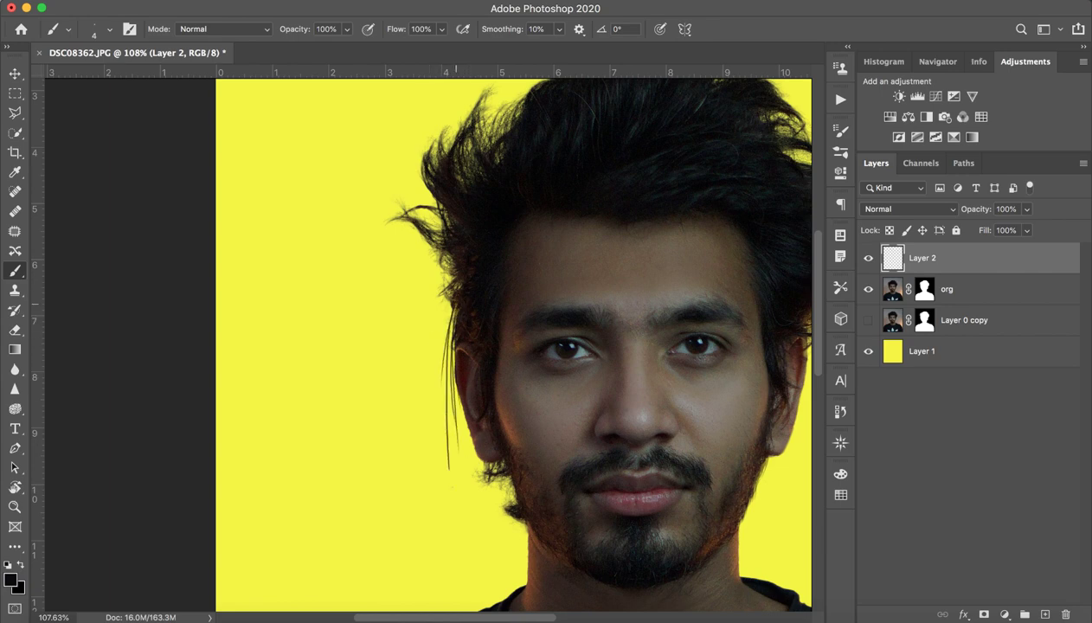
pyautogui.moveTo(447, 334); pyautogui.dragTo(450, 486)
pyautogui.moveTo(441, 301); pyautogui.dragTo(443, 403)
pyautogui.moveTo(437, 280); pyautogui.dragTo(444, 361)
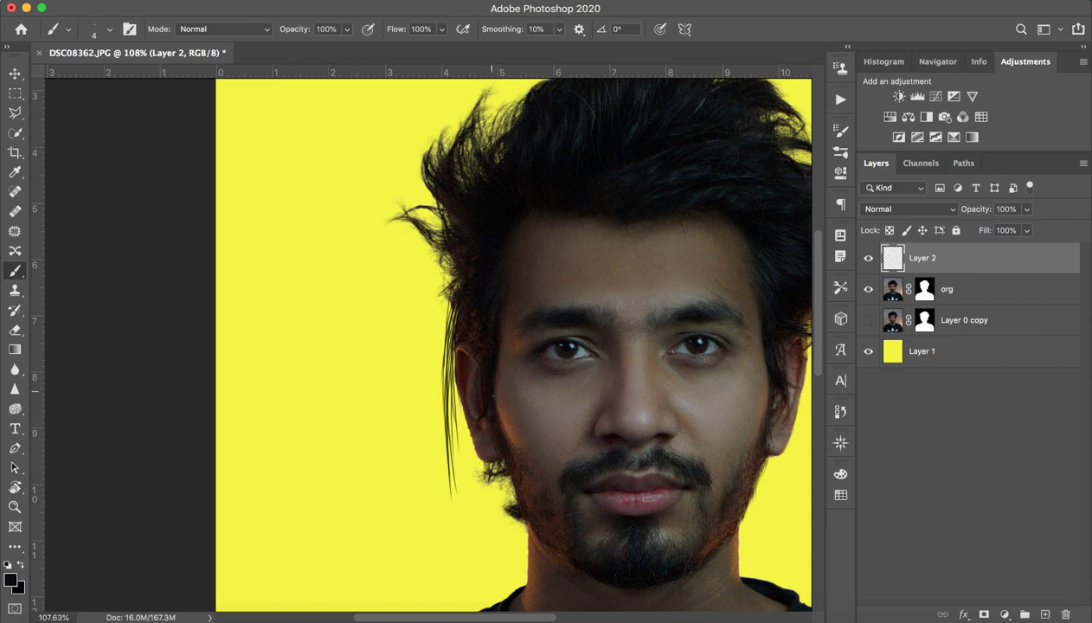
# Add several short black strands hanging below the ear lobe on the picture's left side
pyautogui.moveTo(484, 447); pyautogui.dragTo(492, 514)
pyautogui.moveTo(484, 456); pyautogui.dragTo(493, 523)
pyautogui.moveTo(485, 468); pyautogui.dragTo(491, 517)
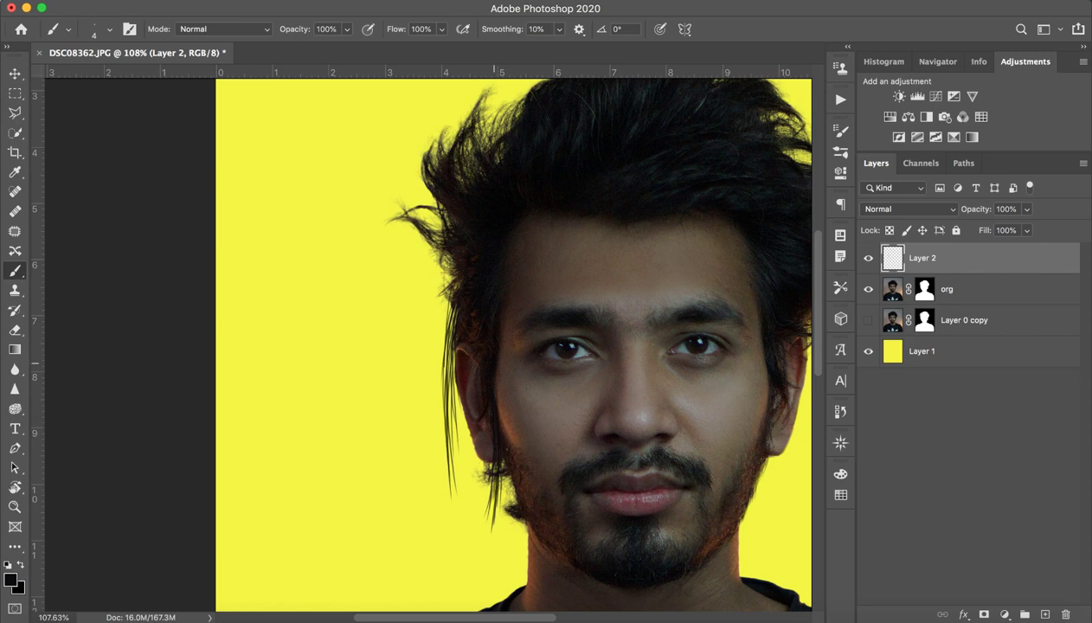
# Paint long black strands hanging past the lobe of the ear on the picture's right, plus shorter ones from the hair above it
pyautogui.moveTo(695, 462); pyautogui.dragTo(532, 407)
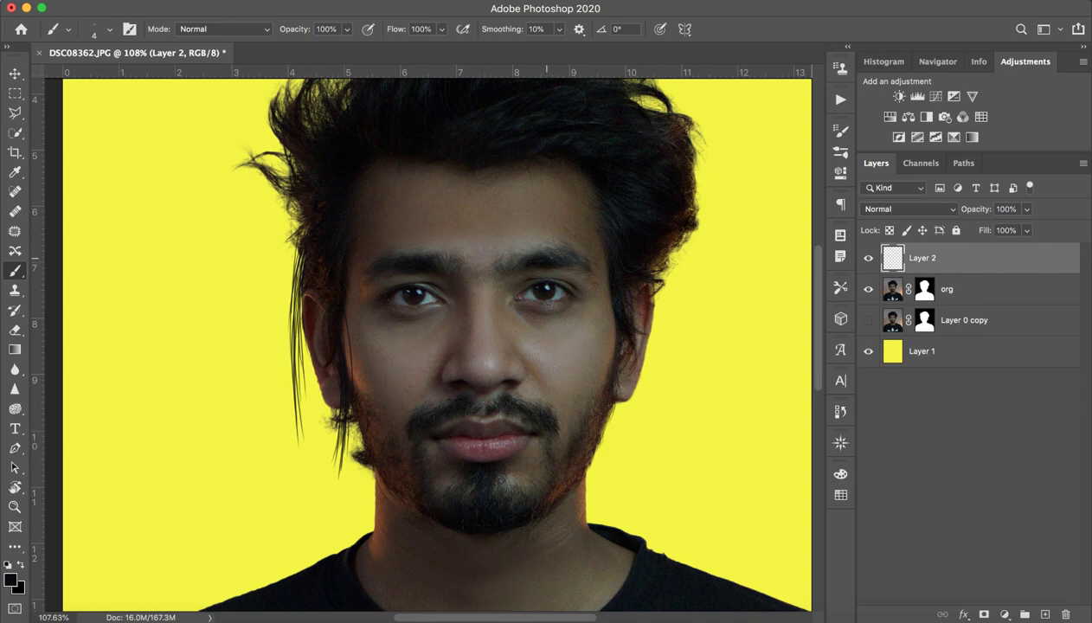
pyautogui.rightClick(589, 233)
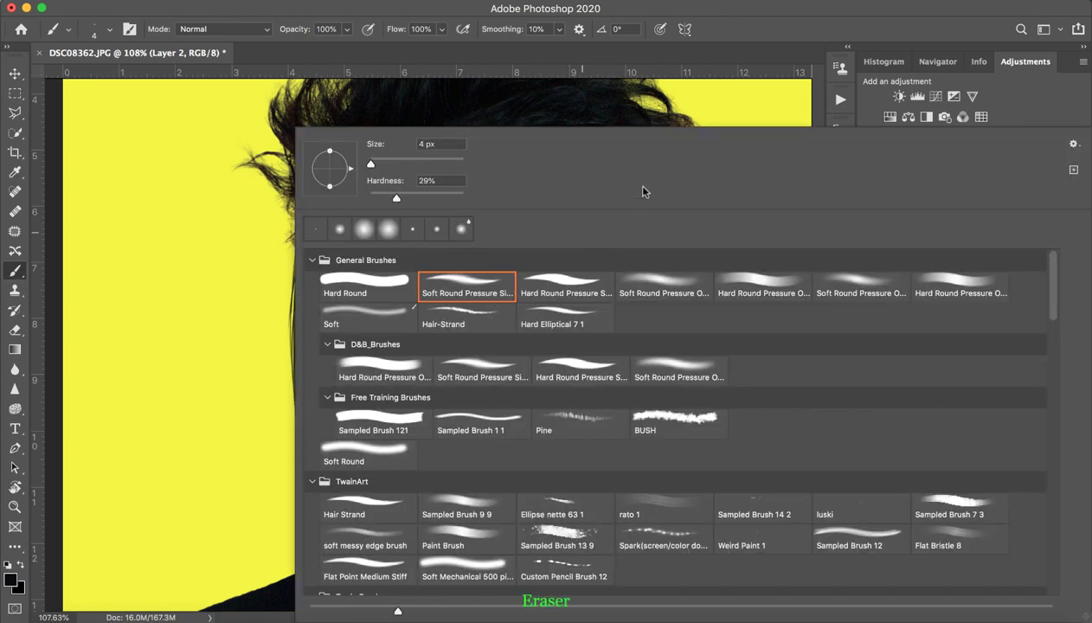
pyautogui.click(712, 36)
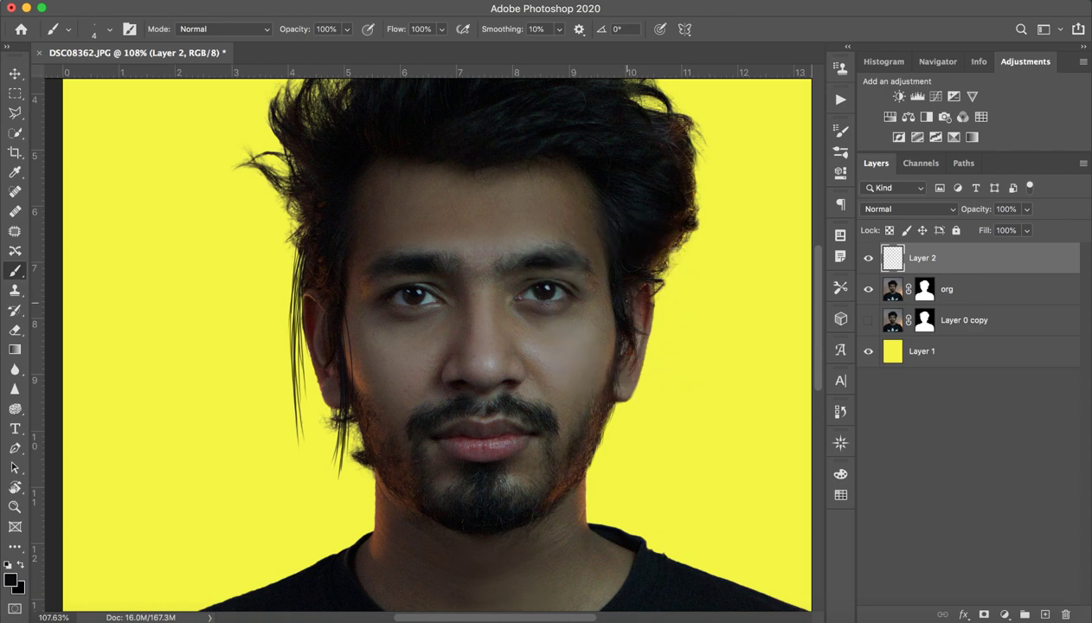
pyautogui.moveTo(623, 349); pyautogui.dragTo(621, 457)
pyautogui.moveTo(614, 369); pyautogui.dragTo(624, 495)
pyautogui.moveTo(616, 395)
pyautogui.mouseDown()
pyautogui.moveTo(637, 490)
pyautogui.moveTo(621, 460)
pyautogui.mouseUp()
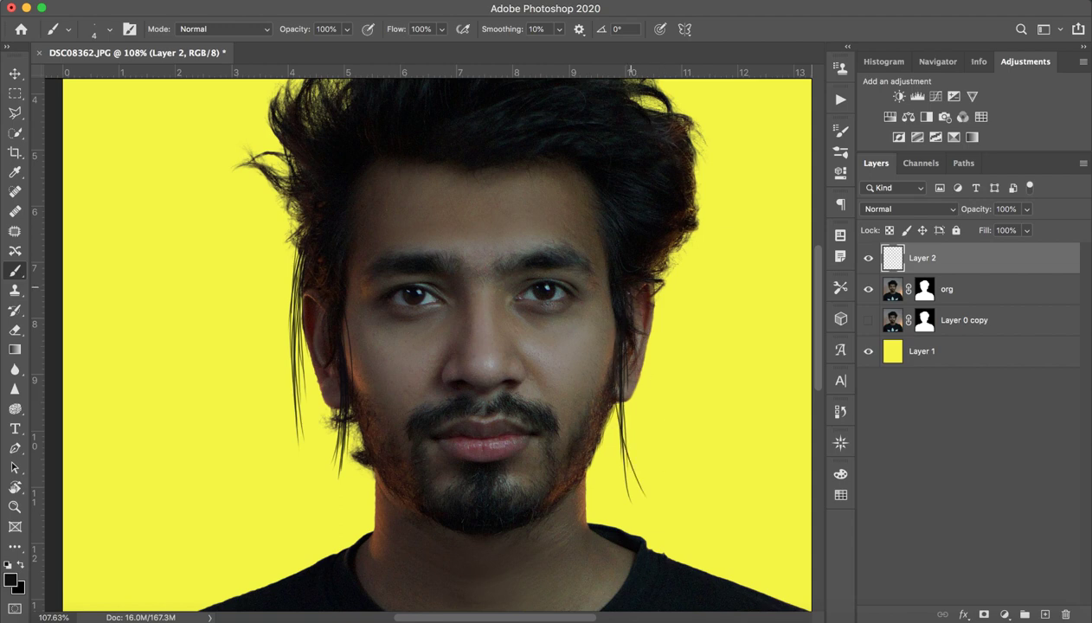
pyautogui.moveTo(615, 360); pyautogui.dragTo(618, 478)
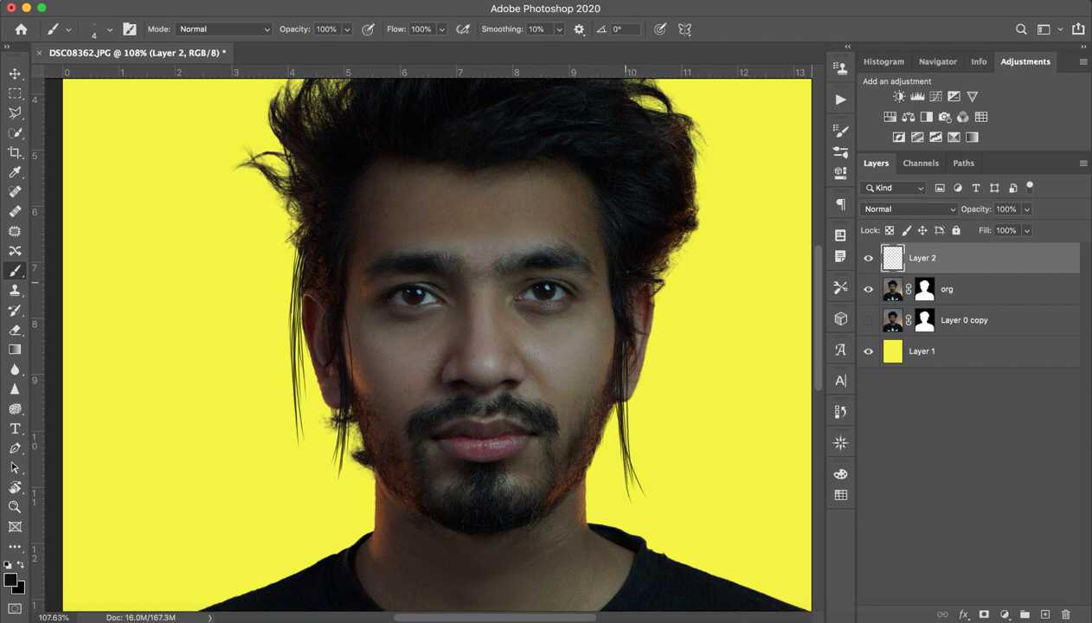
pyautogui.moveTo(649, 279); pyautogui.dragTo(658, 322)
pyautogui.moveTo(645, 283); pyautogui.dragTo(649, 346)
# Compare the whole portrait with and without the painted hair by alternating Layer 2's visibility, leaving it shown
pyautogui.moveTo(654, 288)
pyautogui.mouseDown()
pyautogui.moveTo(659, 351)
pyautogui.moveTo(575, 341)
pyautogui.moveTo(520, 352)
pyautogui.moveTo(560, 361)
pyautogui.mouseUp()
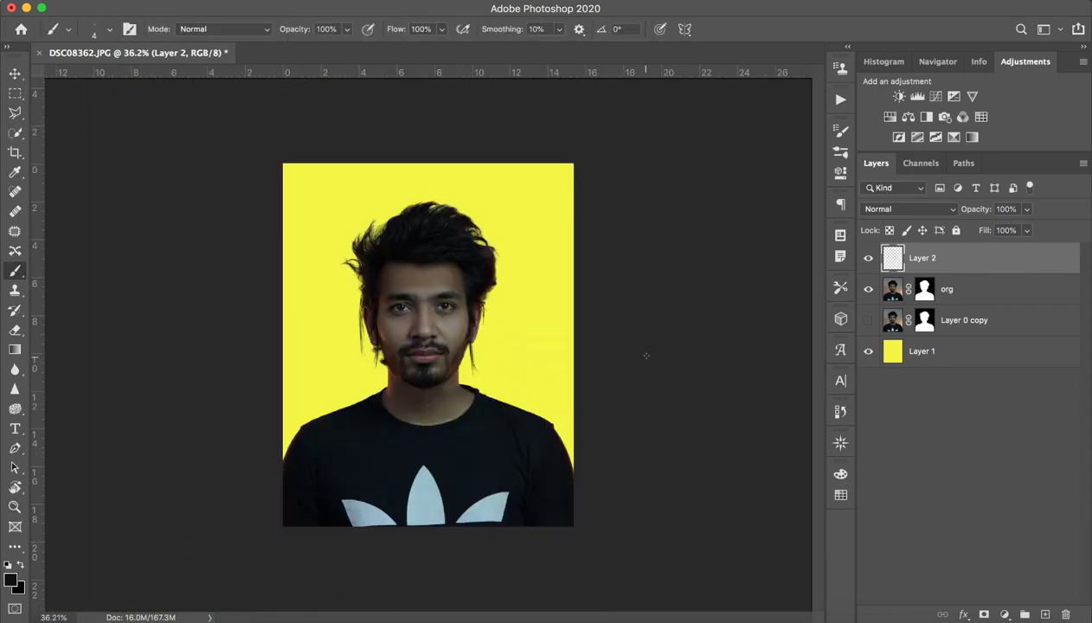
pyautogui.click(868, 258)
pyautogui.click(869, 259)
pyautogui.click(868, 259)
pyautogui.click(869, 259)
# Paint one more short loose strand on Layer 2 at the hair's outer edge above the ear on the picture's left
pyautogui.press('z')
pyautogui.moveTo(349, 297); pyautogui.dragTo(367, 253)
pyautogui.press('b')
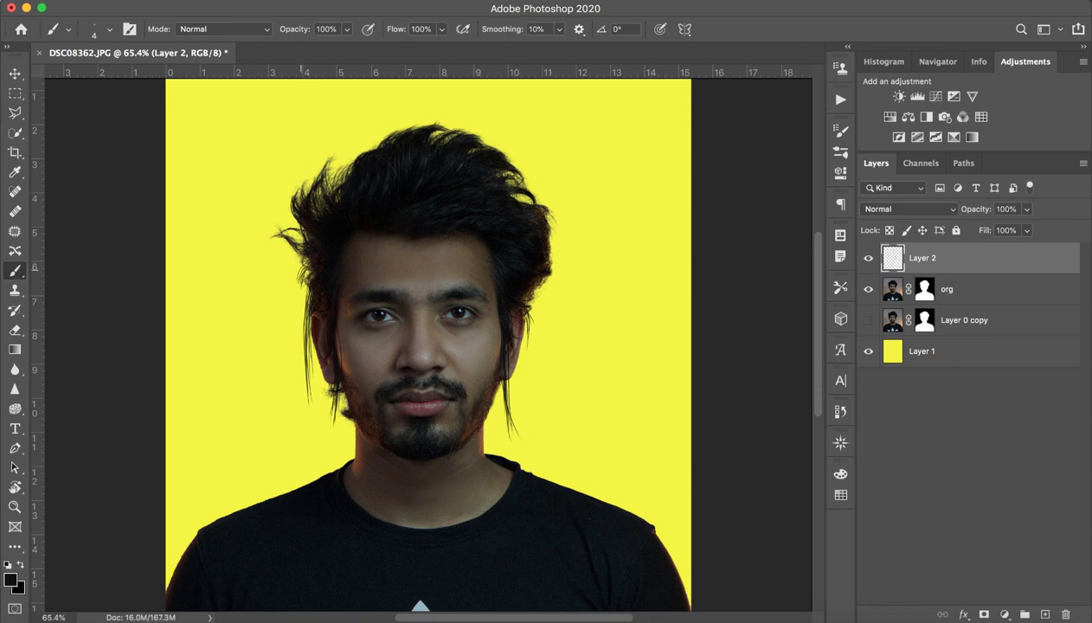
pyautogui.moveTo(300, 270); pyautogui.dragTo(295, 296)
pyautogui.press('z')
pyautogui.moveTo(349, 232)
pyautogui.mouseDown()
pyautogui.moveTo(268, 233)
pyautogui.moveTo(361, 242)
pyautogui.mouseUp()
pyautogui.press('b')
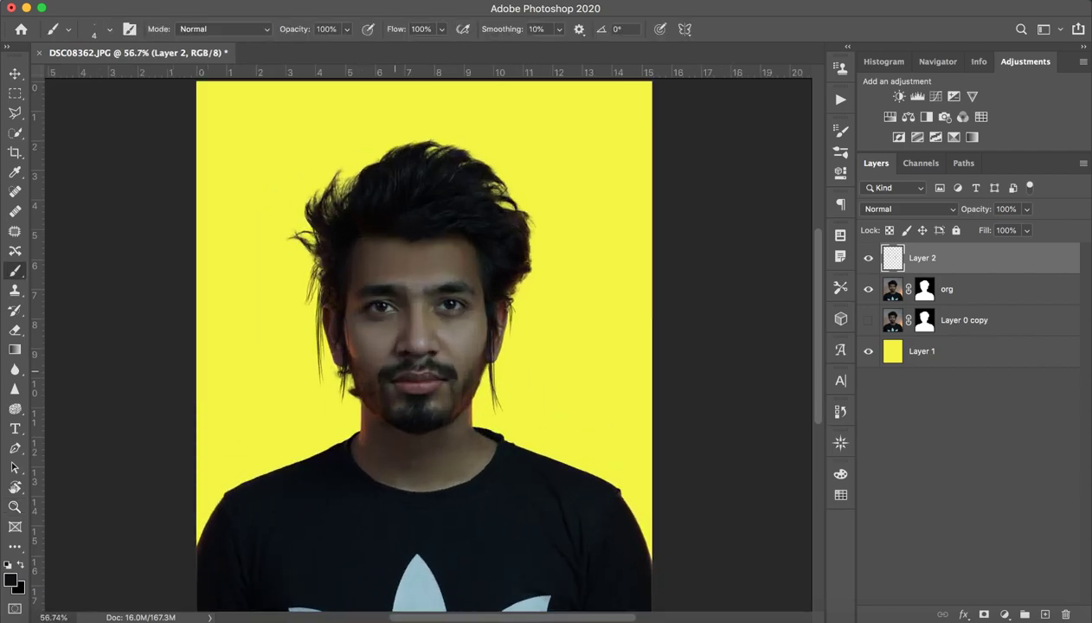
# Make the org layer's image active and set up the Burn tool with a 16 px brush for the beard area
pyautogui.press('z')
pyautogui.moveTo(392, 360); pyautogui.dragTo(554, 439)
pyautogui.press('b')
pyautogui.scroll(-3, 523, 376)
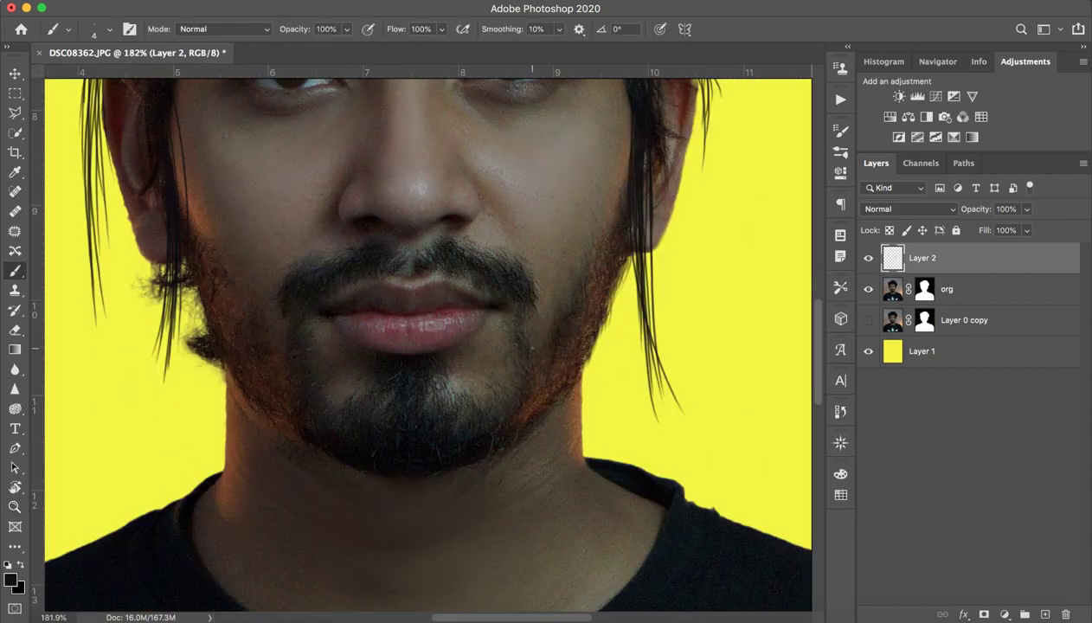
pyautogui.rightClick(534, 316)
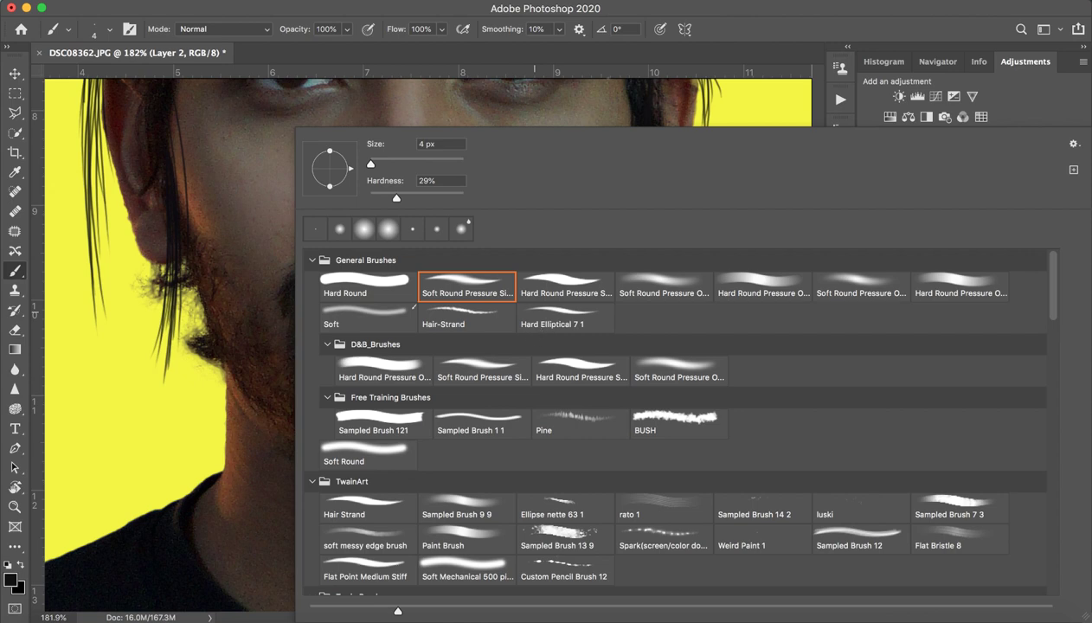
pyautogui.click(630, 5)
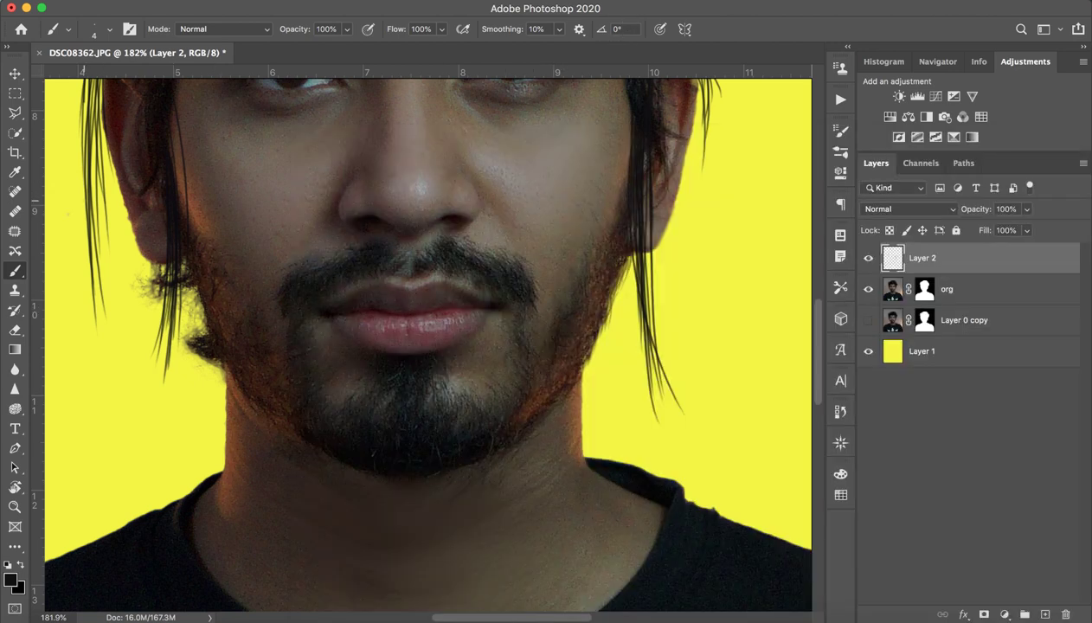
pyautogui.click(15, 370)
pyautogui.click(15, 409)
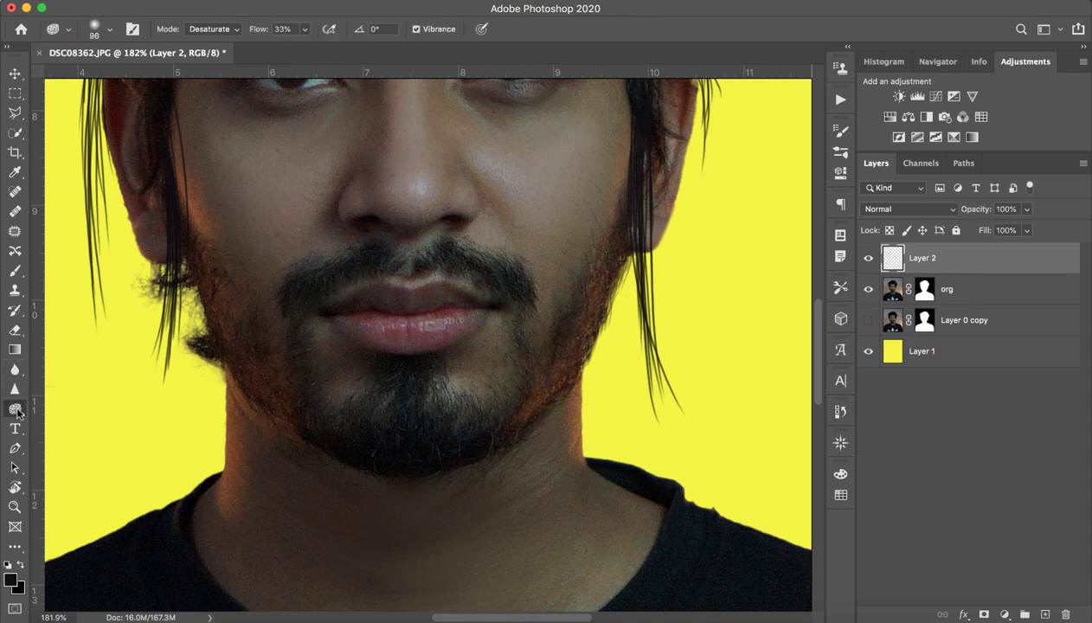
pyautogui.click(75, 421)
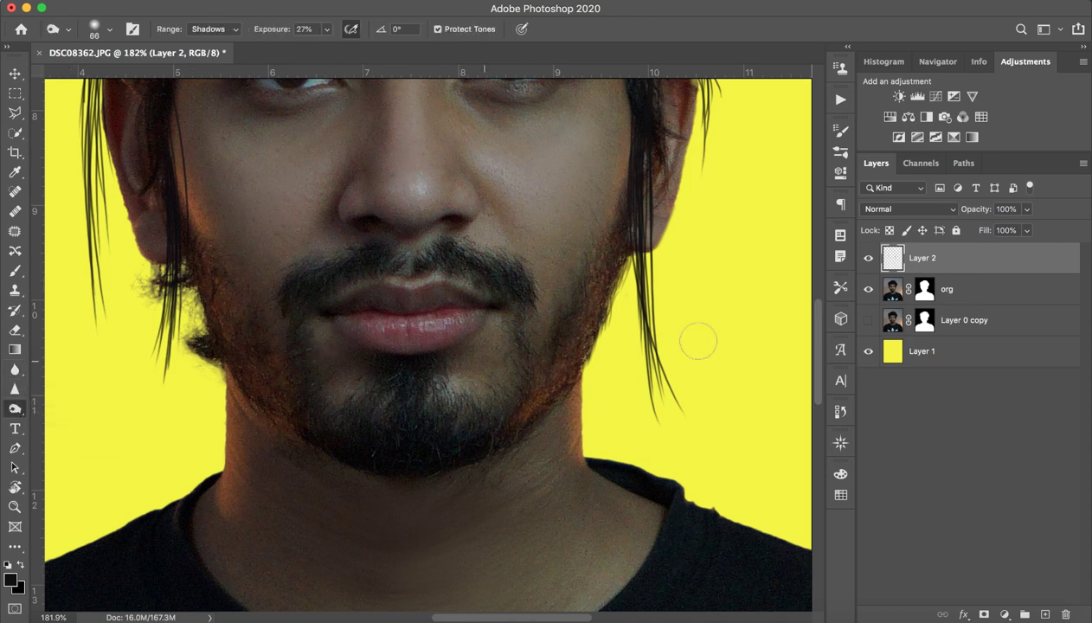
pyautogui.click(887, 301)
pyautogui.moveTo(486, 284); pyautogui.dragTo(490, 285)
pyautogui.moveTo(600, 192); pyautogui.dragTo(566, 200)
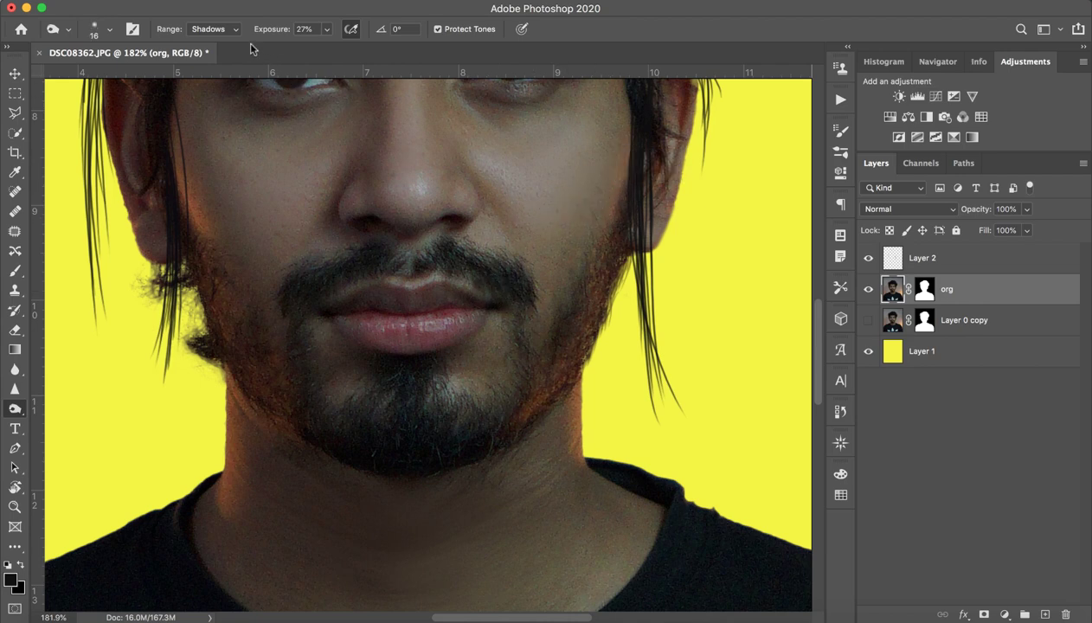
# Burn the beard edges along both sides of the jaw on the org layer, using the Shadows range at 27% exposure
pyautogui.click(216, 30)
pyautogui.click(217, 51)
pyautogui.click(204, 29)
pyautogui.click(212, 8)
pyautogui.moveTo(526, 350); pyautogui.dragTo(522, 386)
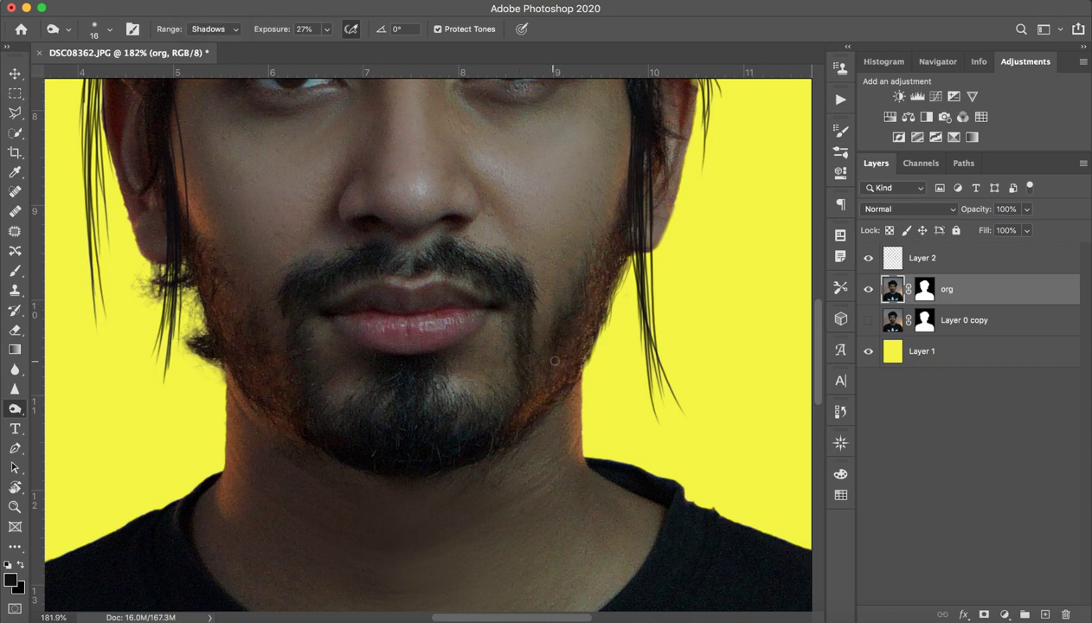
pyautogui.moveTo(588, 278); pyautogui.dragTo(599, 280)
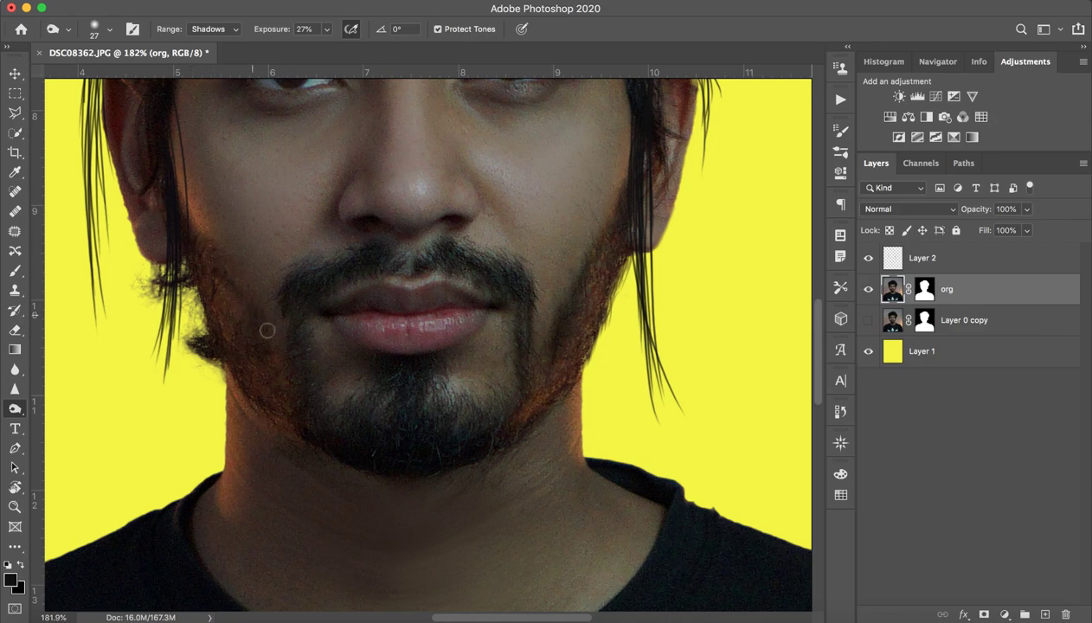
# Examine the whole portrait and the hair edges up close against the yellow background
pyautogui.press('z')
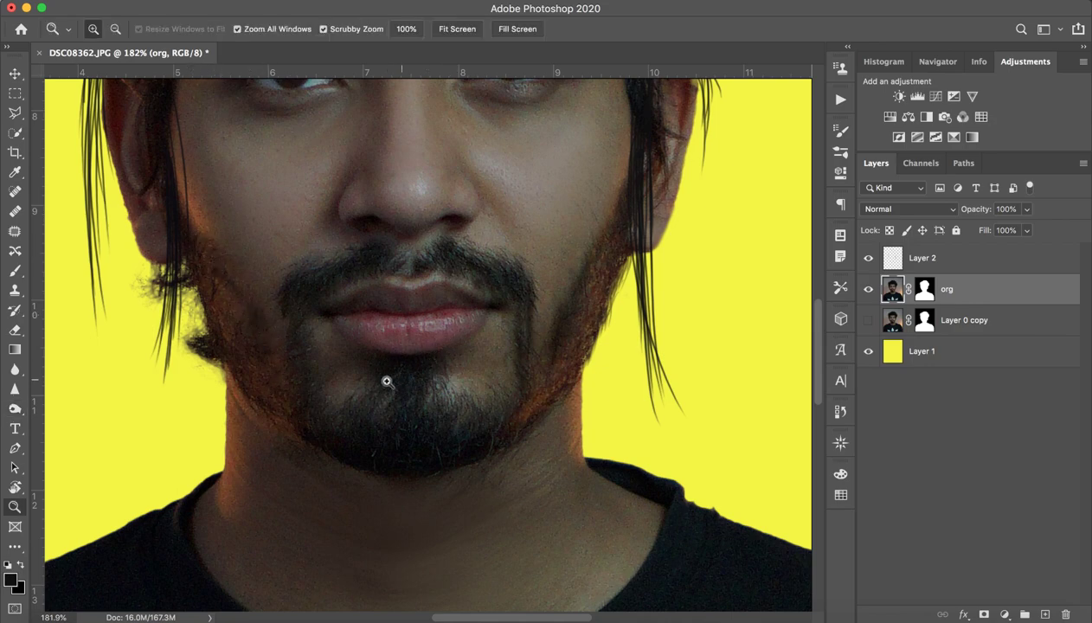
pyautogui.moveTo(388, 383)
pyautogui.mouseDown()
pyautogui.moveTo(304, 406)
pyautogui.moveTo(336, 396)
pyautogui.mouseUp()
pyautogui.press('o')
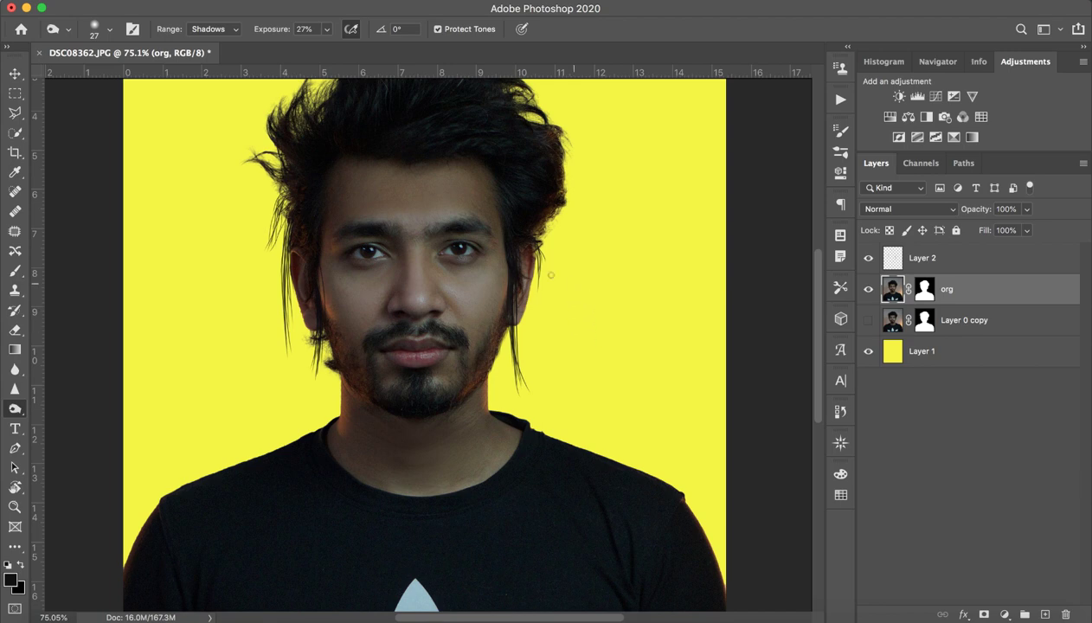
pyautogui.press('z')
pyautogui.moveTo(516, 277); pyautogui.dragTo(451, 287)
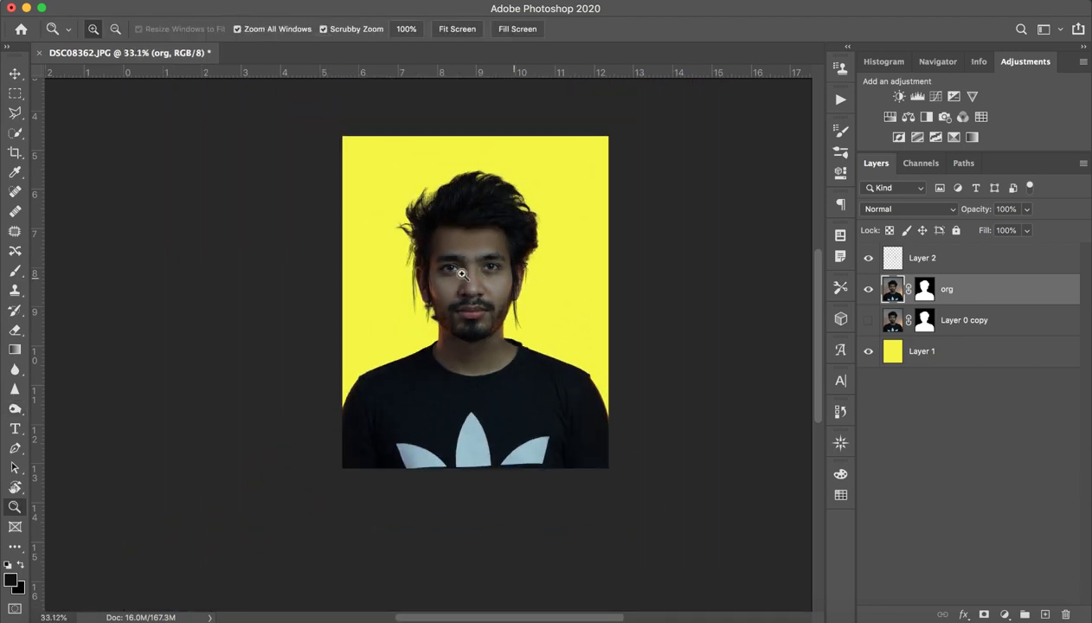
pyautogui.moveTo(434, 207); pyautogui.dragTo(511, 214)
pyautogui.press('o')
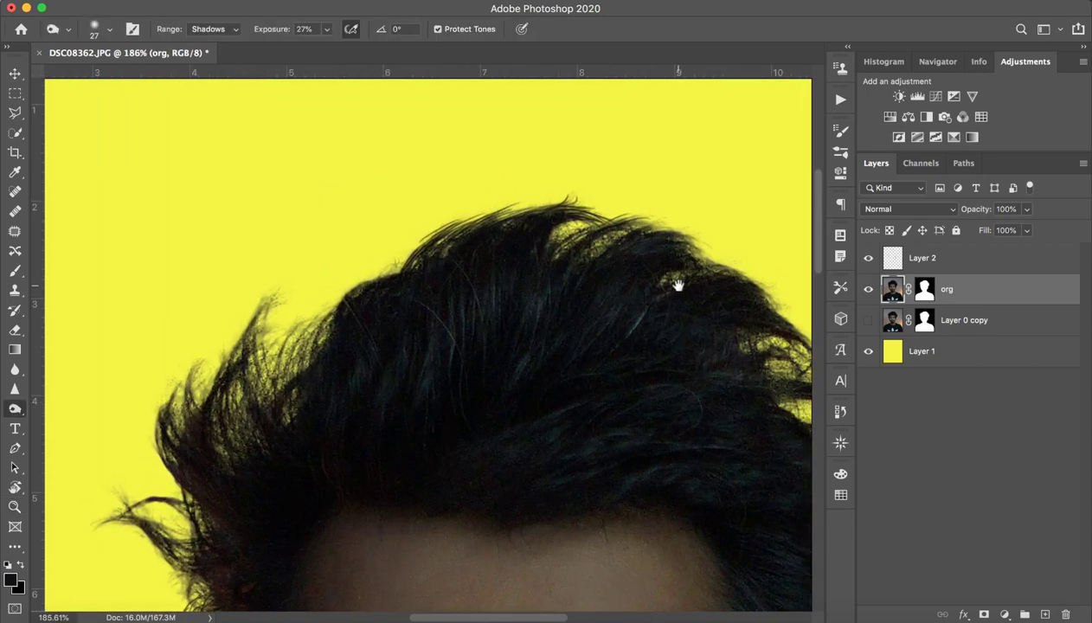
pyautogui.moveTo(678, 286); pyautogui.dragTo(485, 215)
pyautogui.press('z')
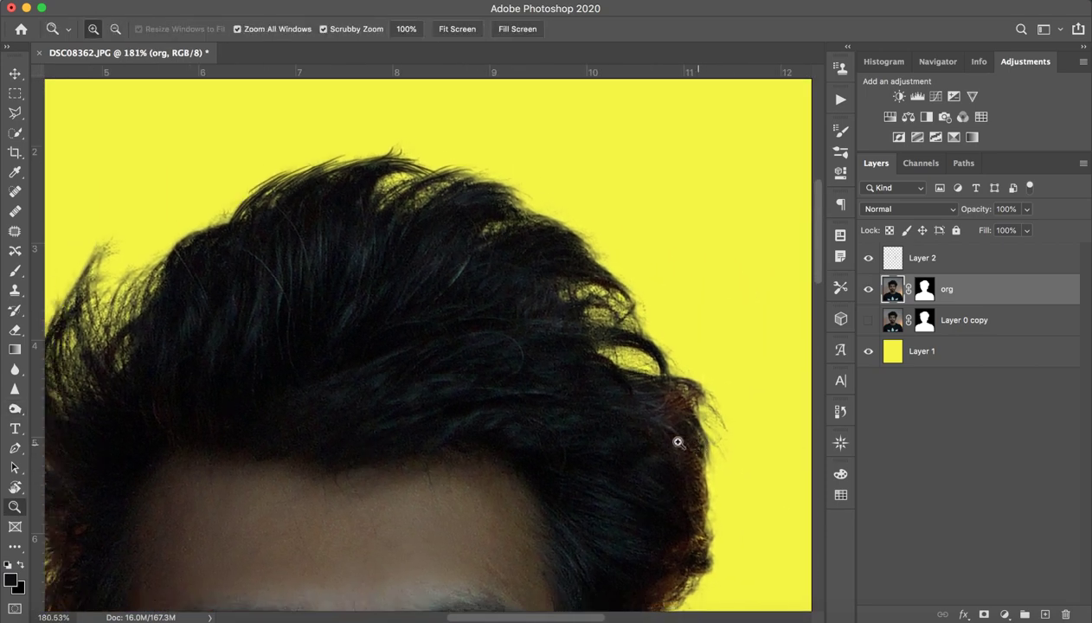
pyautogui.moveTo(680, 441)
pyautogui.mouseDown()
pyautogui.moveTo(621, 439)
pyautogui.moveTo(645, 408)
pyautogui.moveTo(602, 419)
pyautogui.moveTo(573, 530)
pyautogui.mouseUp()
pyautogui.press('o')
pyautogui.press('z')
pyautogui.moveTo(621, 490); pyautogui.dragTo(609, 475)
pyautogui.press('o')
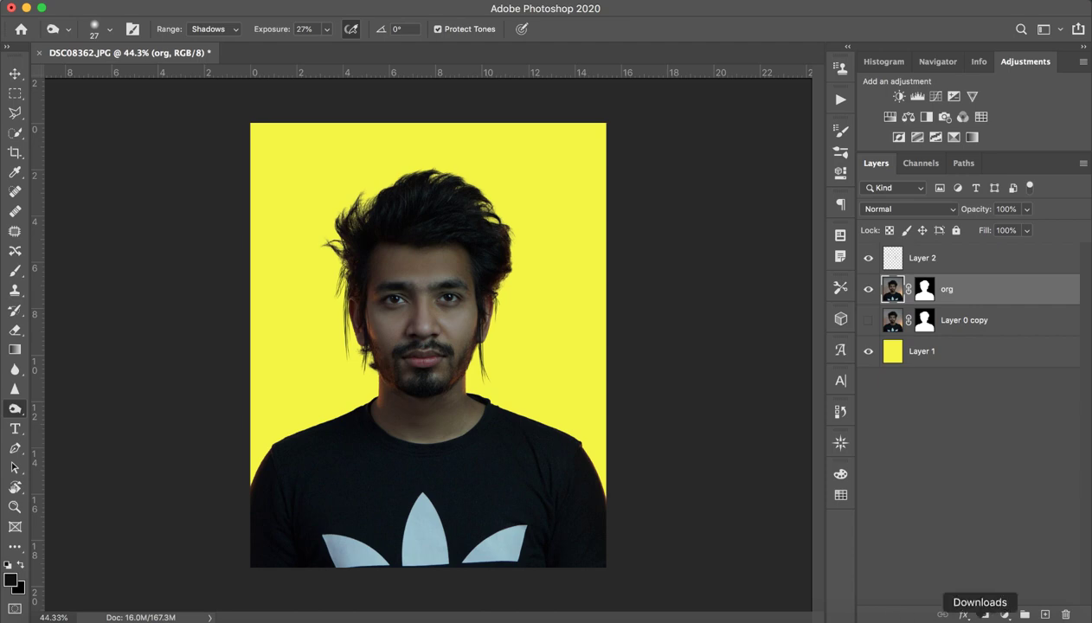
# Place the city skyline picture from Downloads, scale it to 61.53% to cover the canvas, and move its layer below Layer 0 copy
pyautogui.click(977, 609)
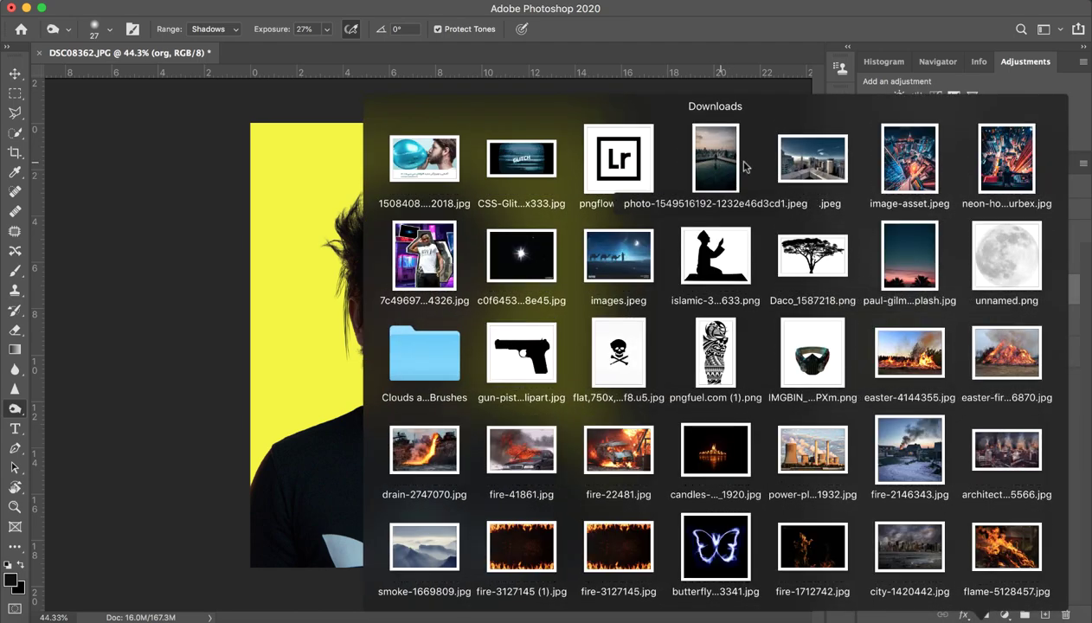
pyautogui.moveTo(815, 161); pyautogui.dragTo(544, 260)
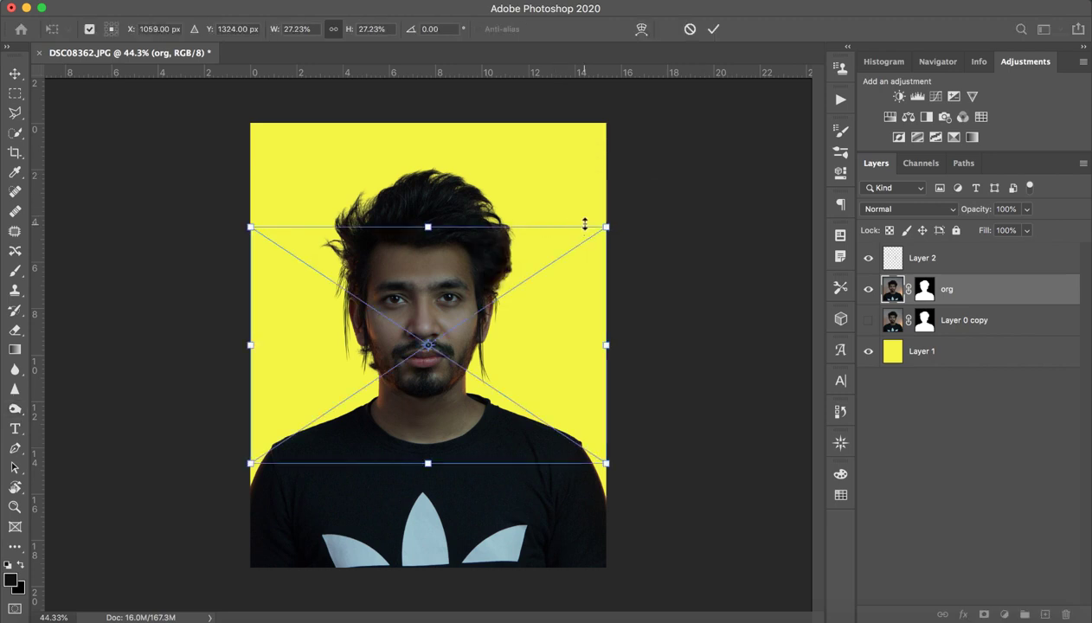
pyautogui.moveTo(605, 227); pyautogui.dragTo(830, 76)
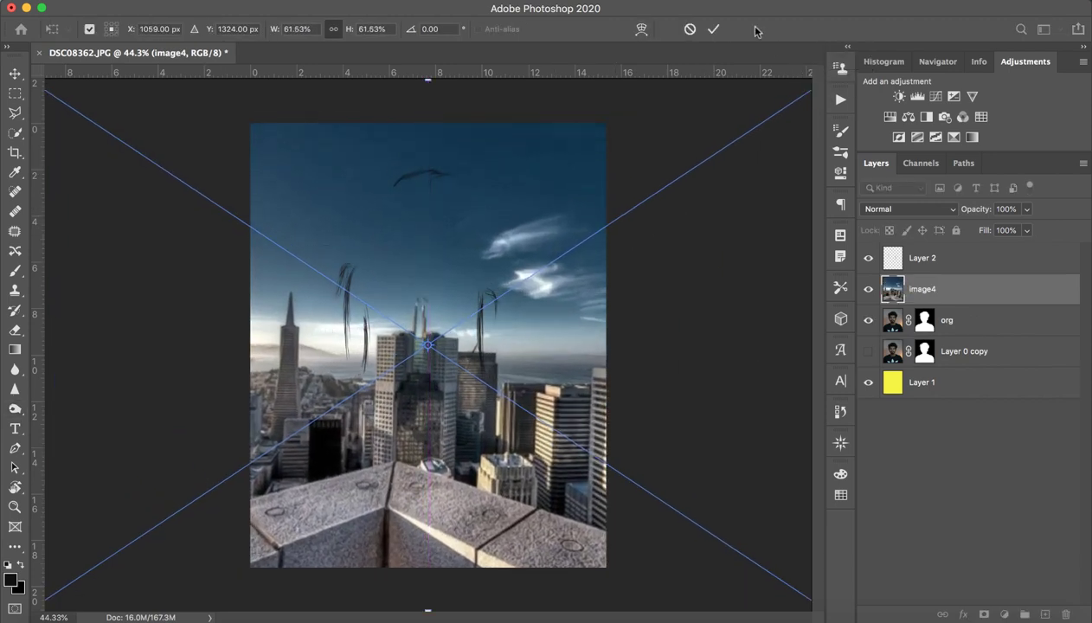
pyautogui.click(711, 30)
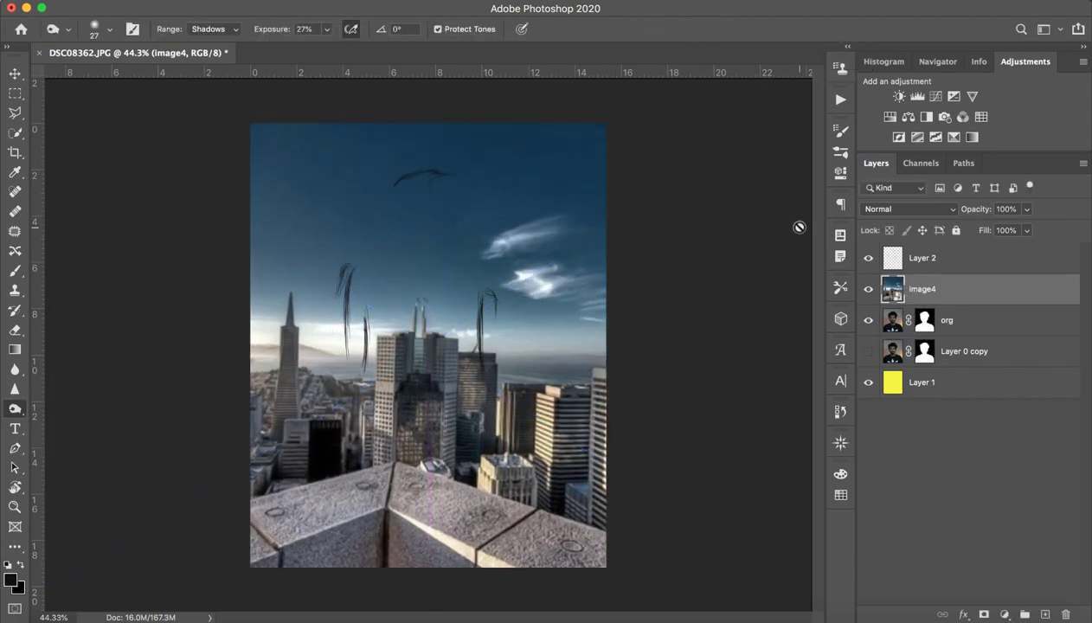
pyautogui.moveTo(957, 291); pyautogui.dragTo(960, 367)
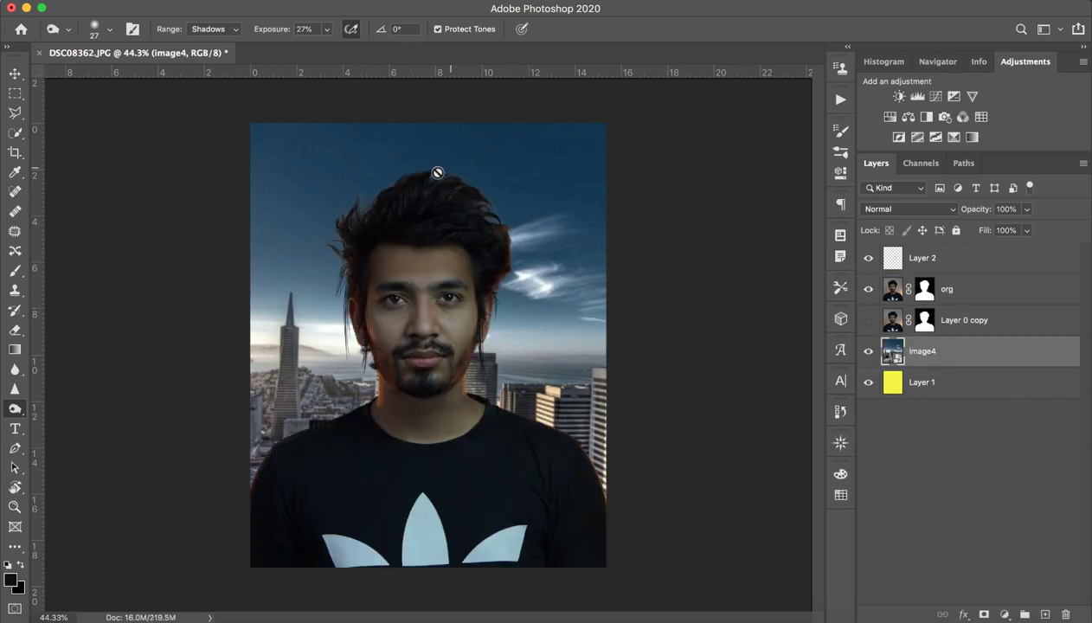
# Load the org layer's mask as a selection around the man
pyautogui.press('z')
pyautogui.moveTo(361, 190); pyautogui.dragTo(423, 172)
pyautogui.press('o')
pyautogui.scroll(3, 427, 213)
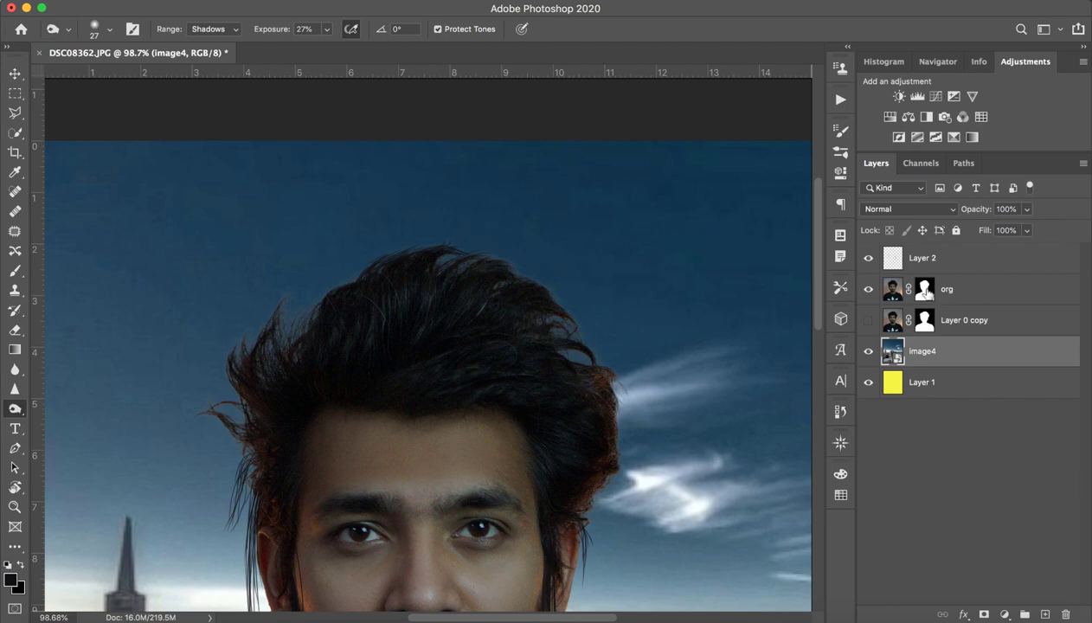
pyautogui.click(896, 286)
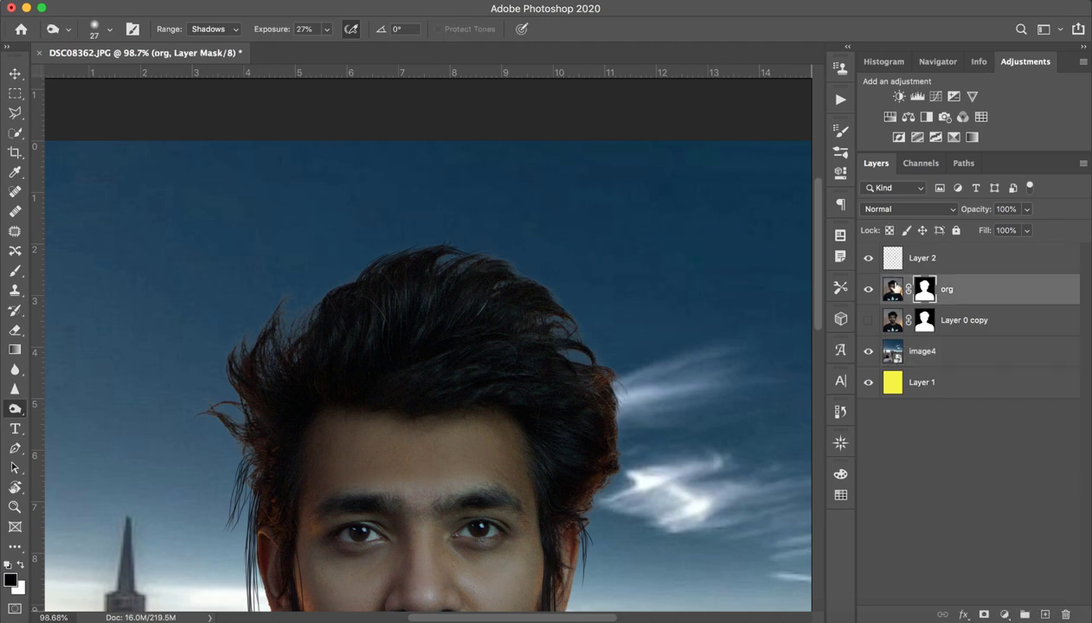
pyautogui.keyDown('super'); pyautogui.click(924, 291); pyautogui.keyUp('super')
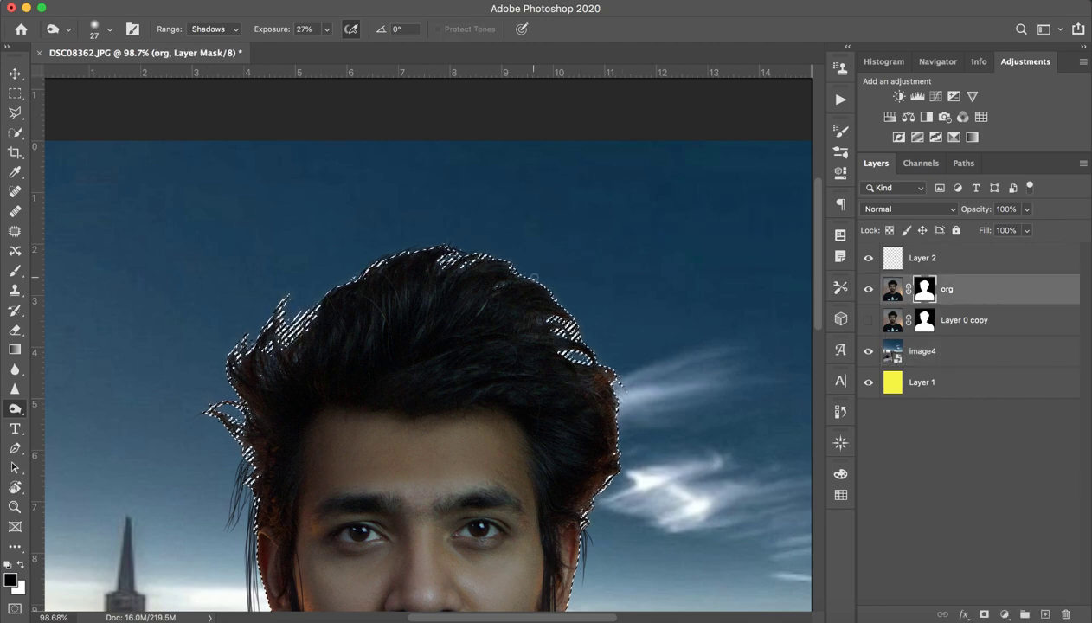
# Switch to the Brush tool, target the org layer's image instead of its mask, and sample the dark hair colour
pyautogui.press('b')
pyautogui.keyDown('alt'); pyautogui.click(403, 275); pyautogui.keyUp('alt')
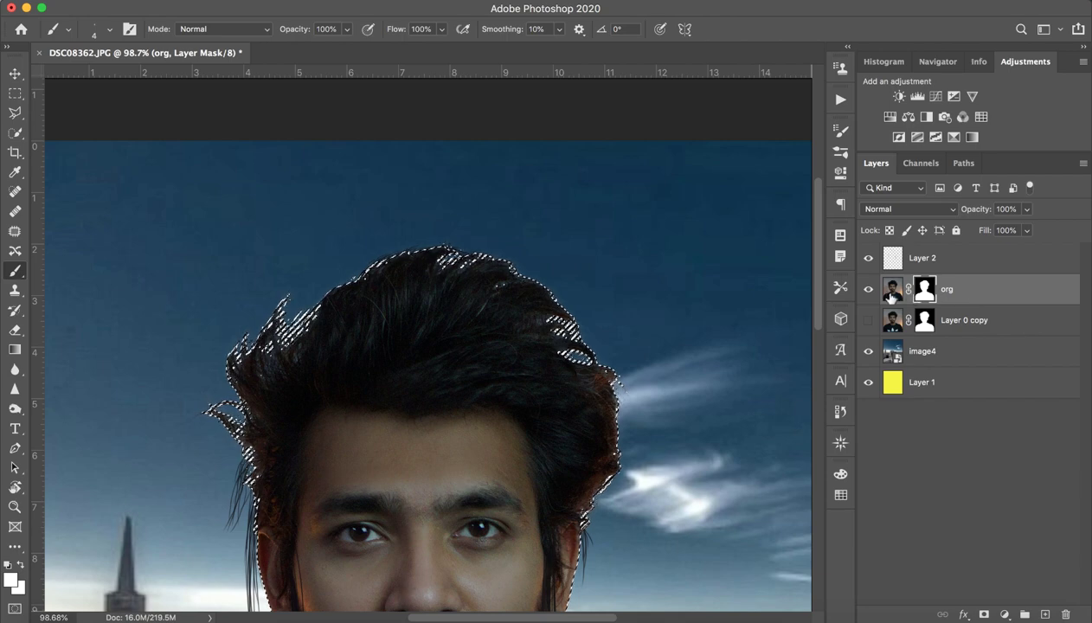
pyautogui.click(891, 294)
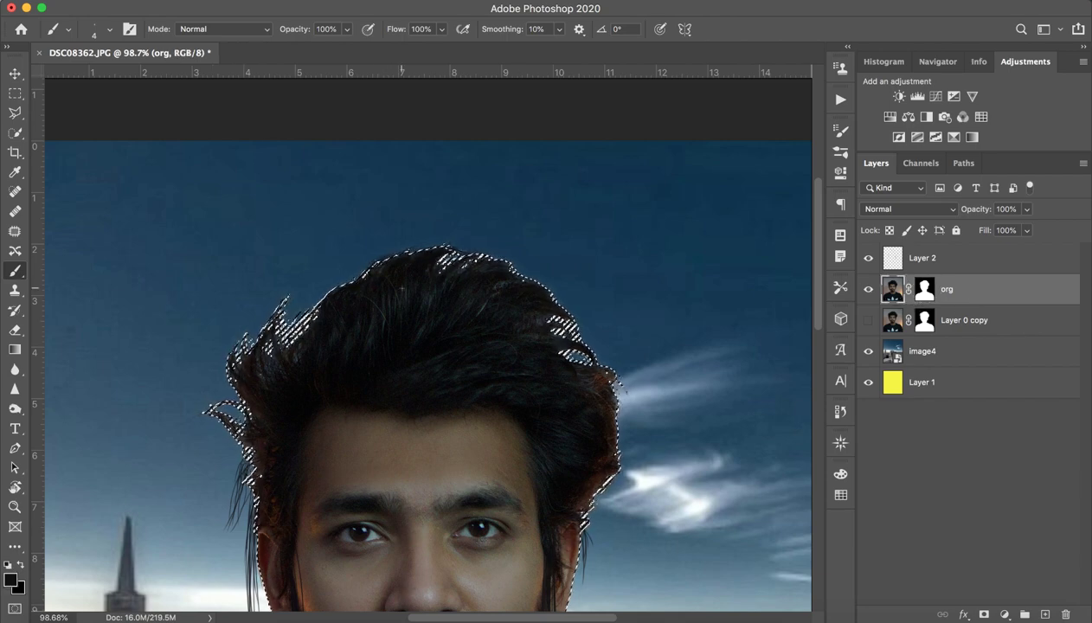
pyautogui.keyDown('alt'); pyautogui.click(404, 275); pyautogui.keyUp('alt')
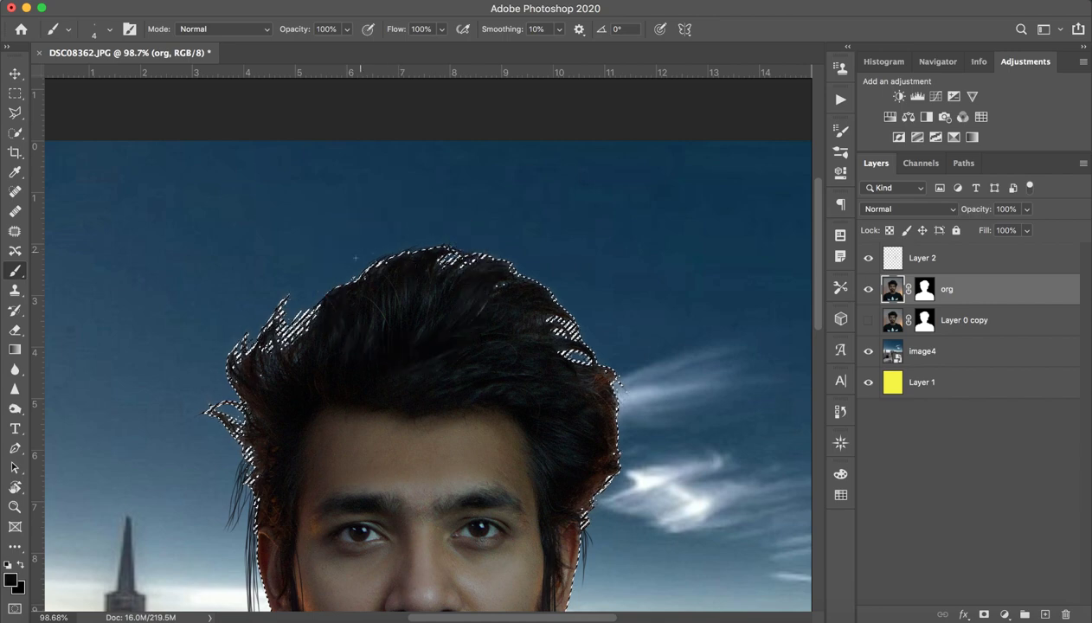
# Try painting the sampled dark colour along the hair's outer edge inside the selection with a soft 150 px brush, and deselect
pyautogui.moveTo(352, 274); pyautogui.dragTo(377, 274)
pyautogui.moveTo(251, 284)
pyautogui.mouseDown()
pyautogui.moveTo(276, 200)
pyautogui.moveTo(274, 167)
pyautogui.mouseUp()
pyautogui.moveTo(263, 327)
pyautogui.mouseDown()
pyautogui.moveTo(337, 276)
pyautogui.moveTo(322, 301)
pyautogui.moveTo(426, 247)
pyautogui.moveTo(467, 239)
pyautogui.moveTo(451, 241)
pyautogui.moveTo(527, 258)
pyautogui.moveTo(539, 276)
pyautogui.moveTo(602, 297)
pyautogui.moveTo(597, 321)
pyautogui.moveTo(616, 349)
pyautogui.moveTo(607, 365)
pyautogui.moveTo(629, 389)
pyautogui.moveTo(634, 476)
pyautogui.mouseUp()
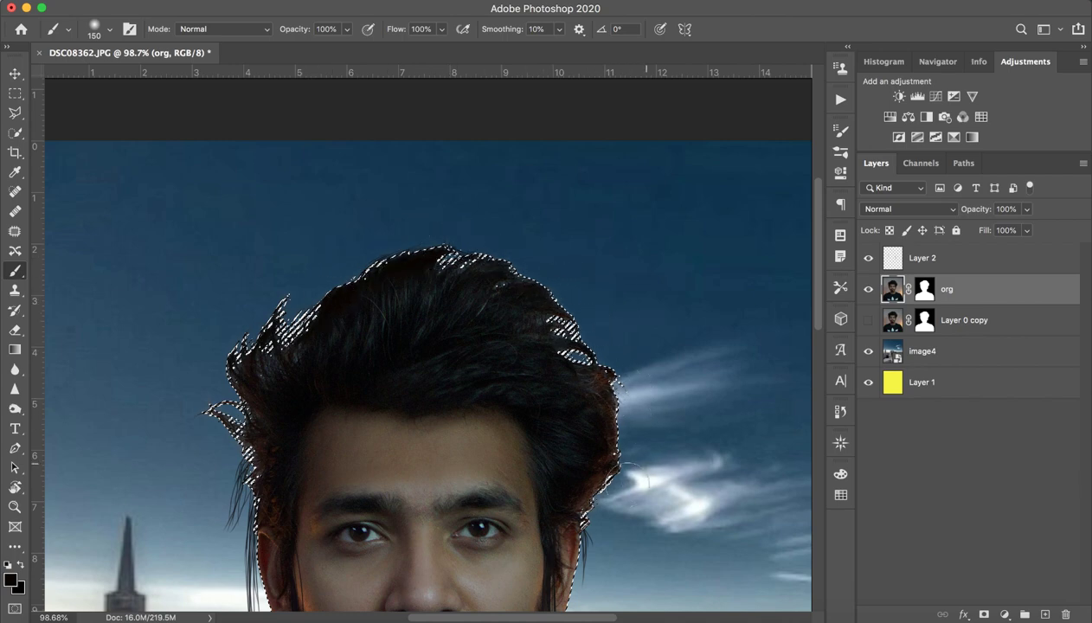
pyautogui.hotkey('ctrl', 'd')
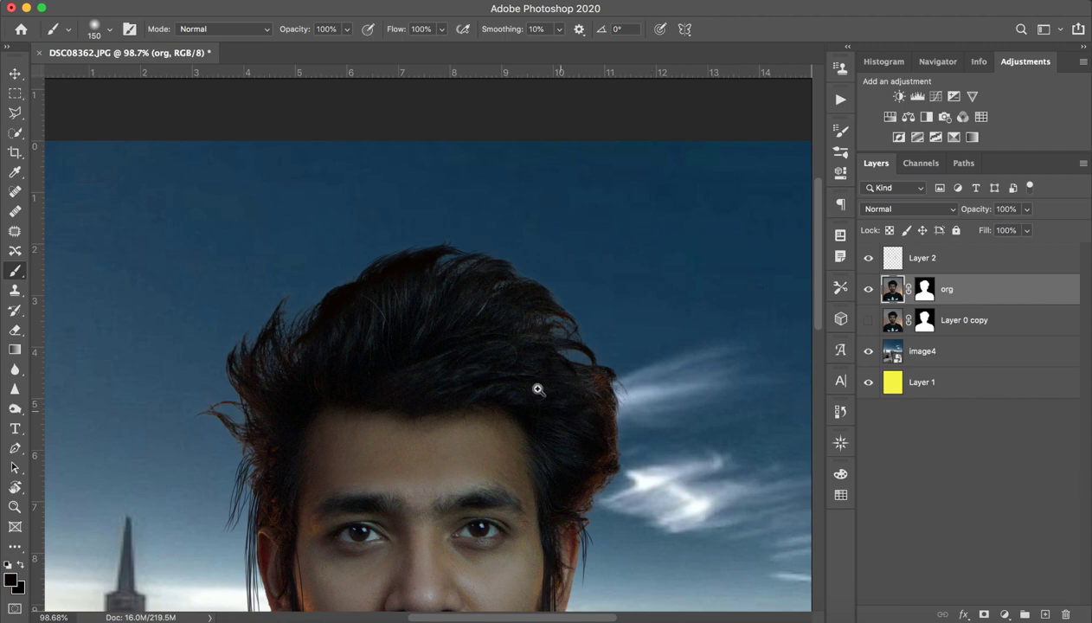
# Undo the dark edge painting on the hair, keep the skyline layer below the cutout, and clear the selection
pyautogui.moveTo(505, 344); pyautogui.dragTo(477, 349)
pyautogui.hotkey('ctrl', 'z')
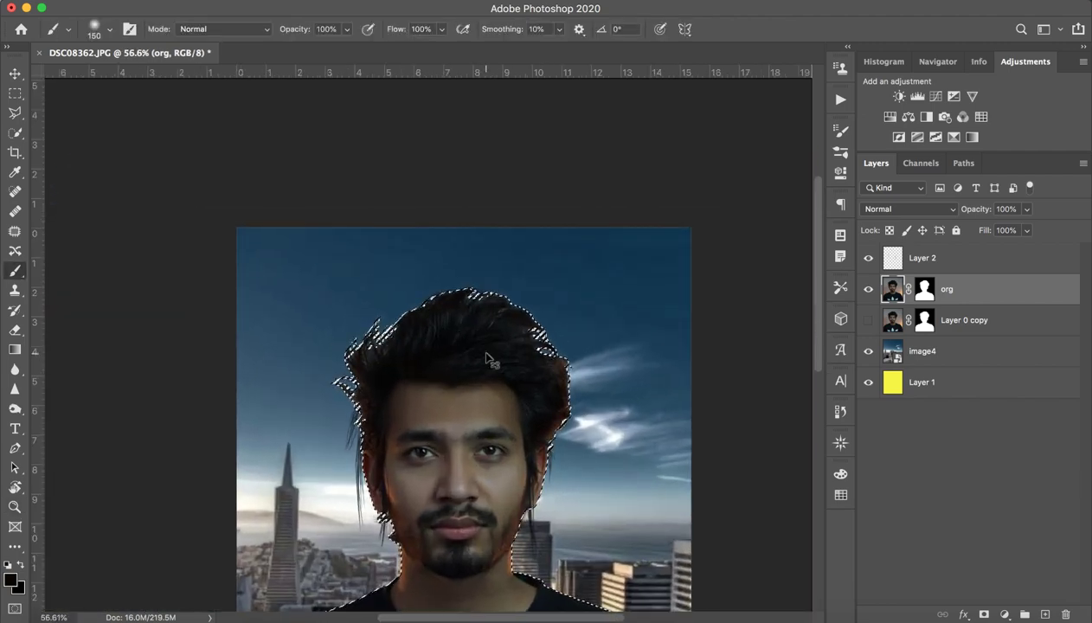
pyautogui.hotkey('ctrl', 'd')
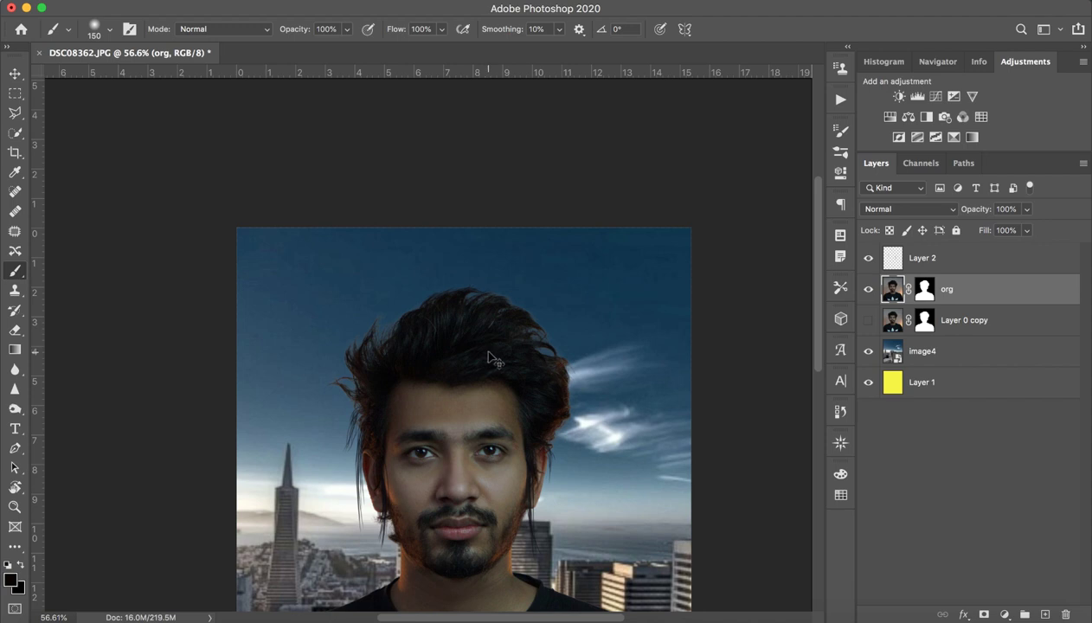
pyautogui.press('super+z')
pyautogui.press('super+z')
pyautogui.press('super+z')
pyautogui.press('super+z')
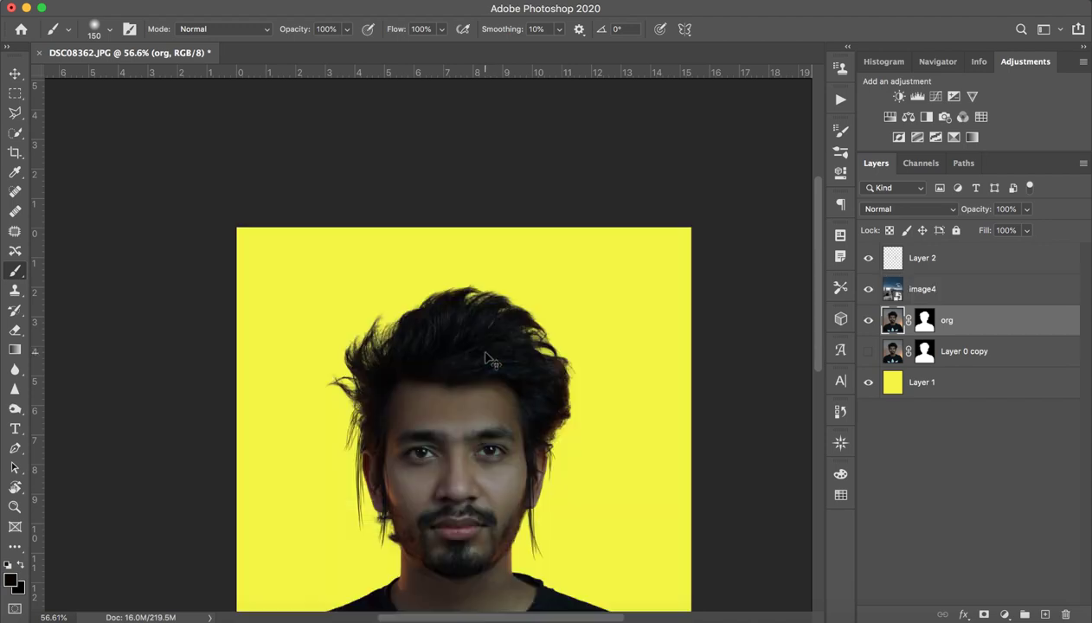
pyautogui.hotkey('ctrl', 'z')
pyautogui.hotkey('ctrl', 'shift', 'z')
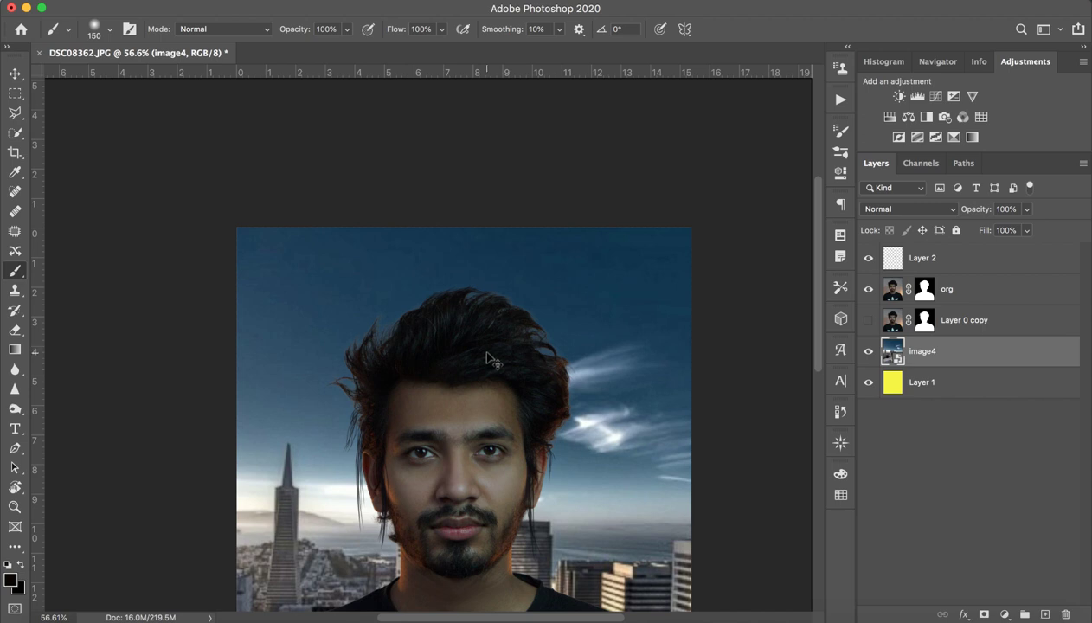
pyautogui.press('super+shift+z')
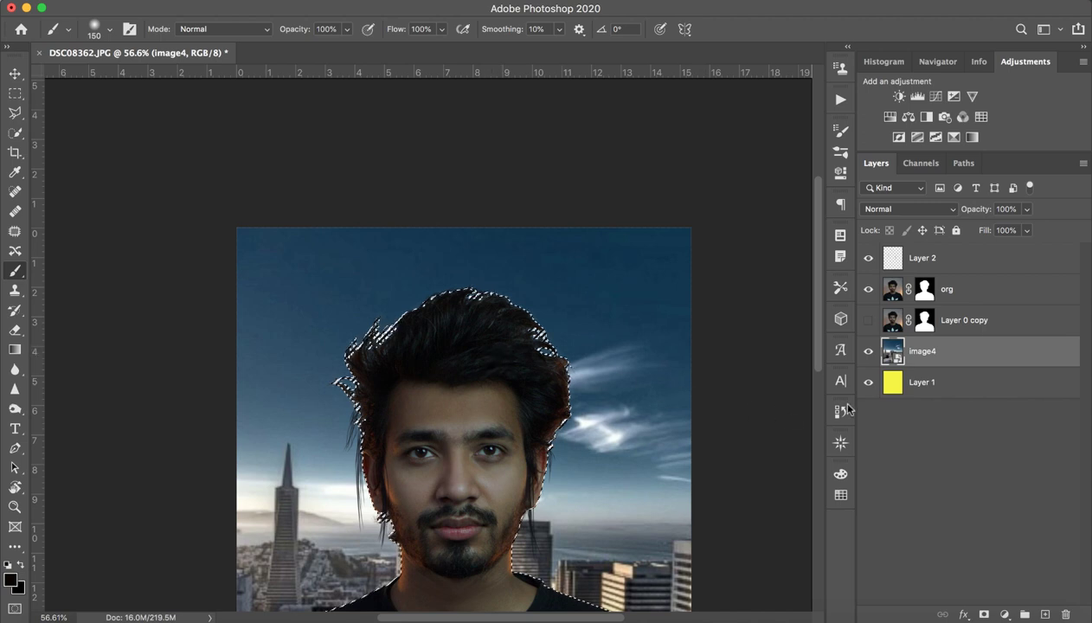
pyautogui.press('super+d')
# Load the org layer's mask as a selection, darken the hair's outer edge on its image with a soft 217 px brush, and deselect
pyautogui.click(902, 287)
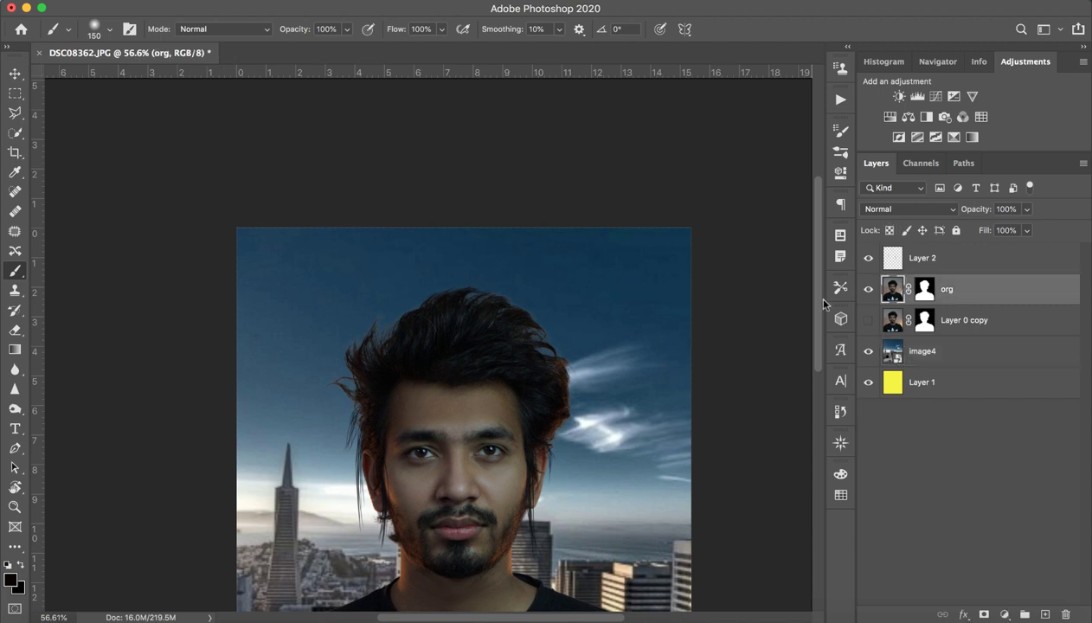
pyautogui.keyDown('ctrl'); pyautogui.click(922, 291); pyautogui.keyUp('ctrl')
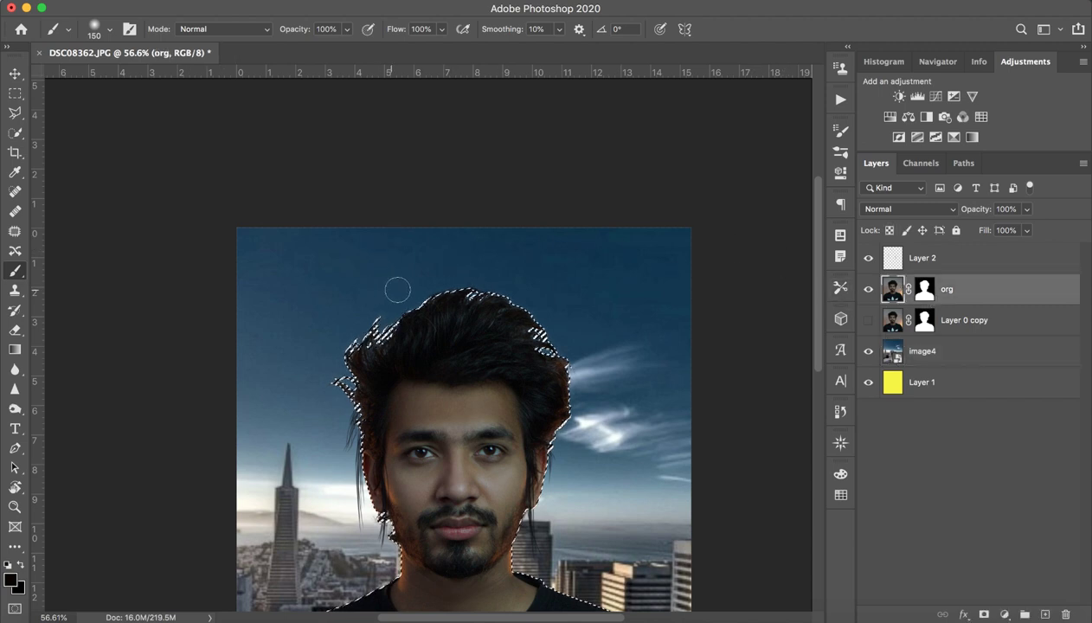
pyautogui.moveTo(397, 289); pyautogui.dragTo(417, 290)
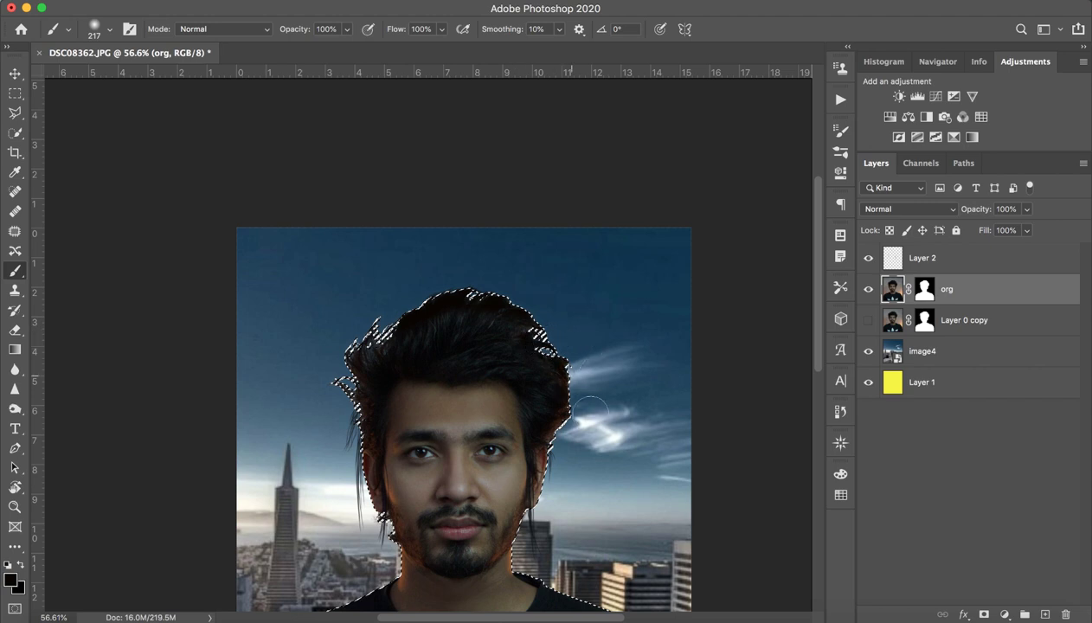
pyautogui.hotkey('ctrl', 'd')
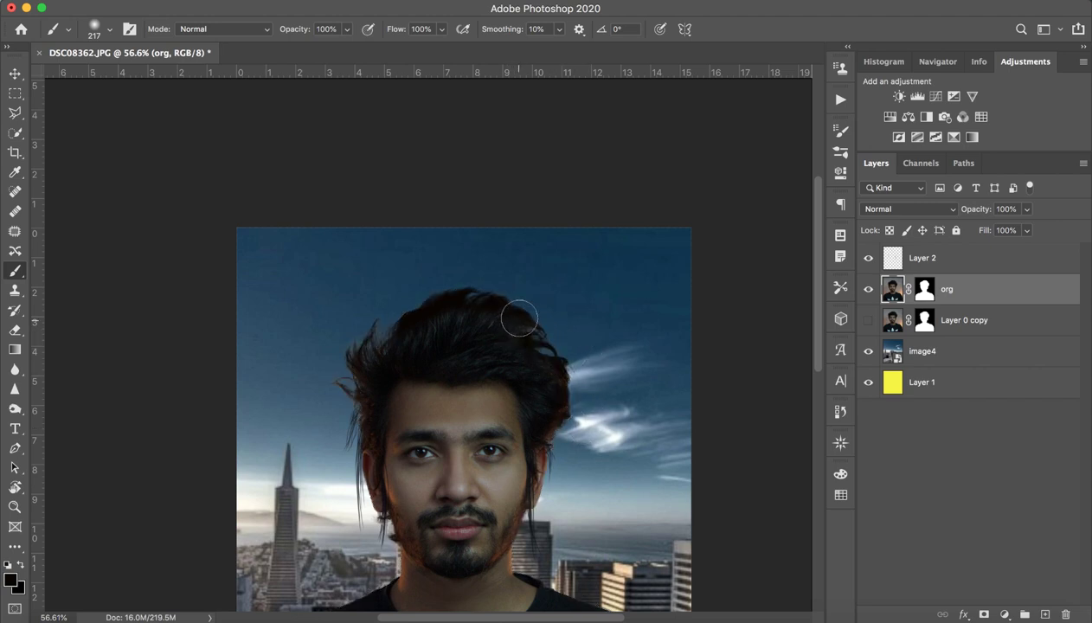
# Examine the darkened hair edge against the skyline up close and from afar, loading and clearing the org mask selection to check its outline
pyautogui.press('z')
pyautogui.moveTo(550, 295)
pyautogui.mouseDown()
pyautogui.moveTo(606, 300)
pyautogui.moveTo(456, 320)
pyautogui.mouseUp()
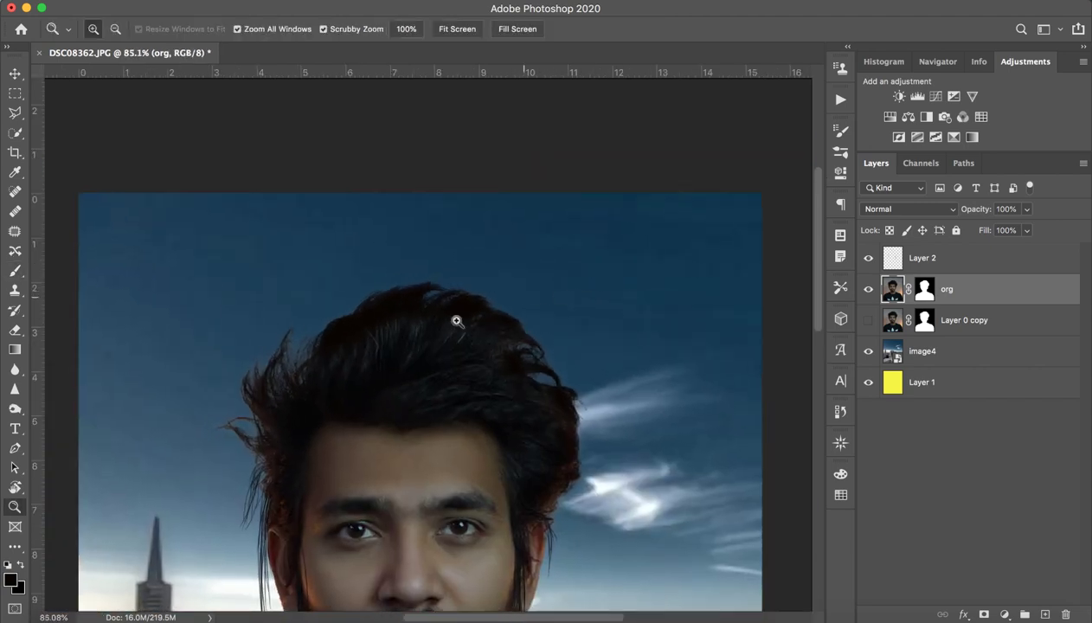
pyautogui.press('b')
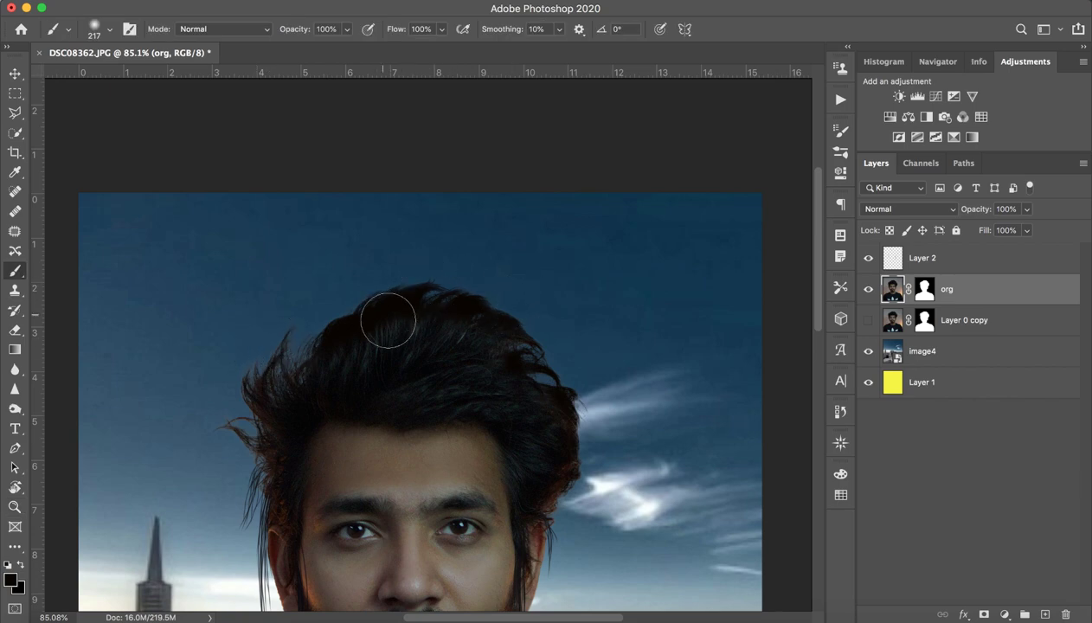
pyautogui.keyDown('ctrl'); pyautogui.click(920, 296); pyautogui.keyUp('ctrl')
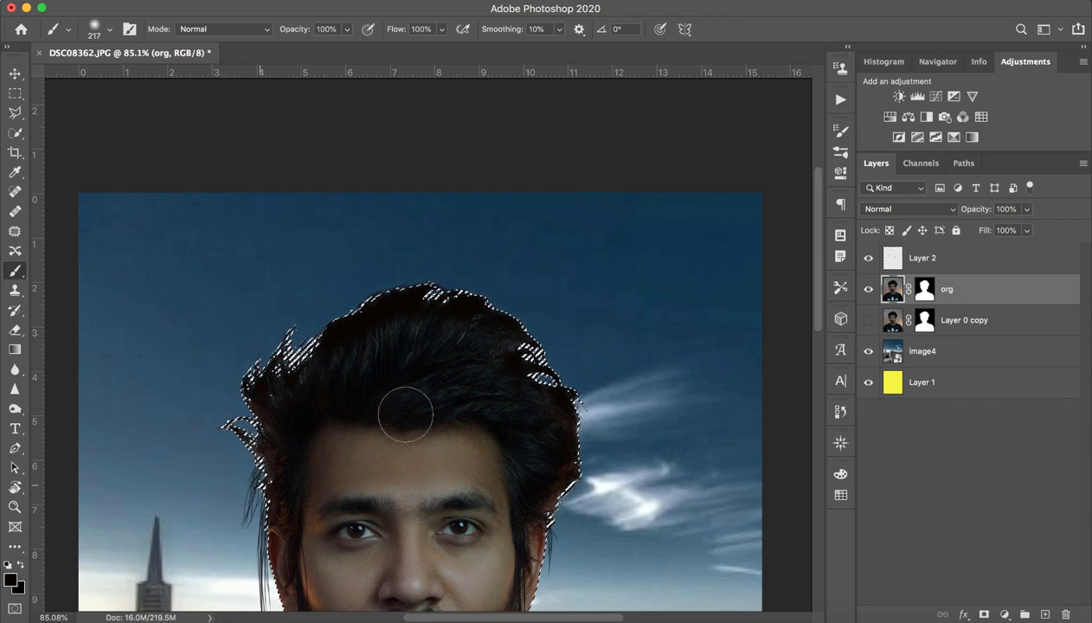
pyautogui.press('super+d')
pyautogui.press('z')
pyautogui.moveTo(442, 367); pyautogui.dragTo(377, 386)
pyautogui.press('b')
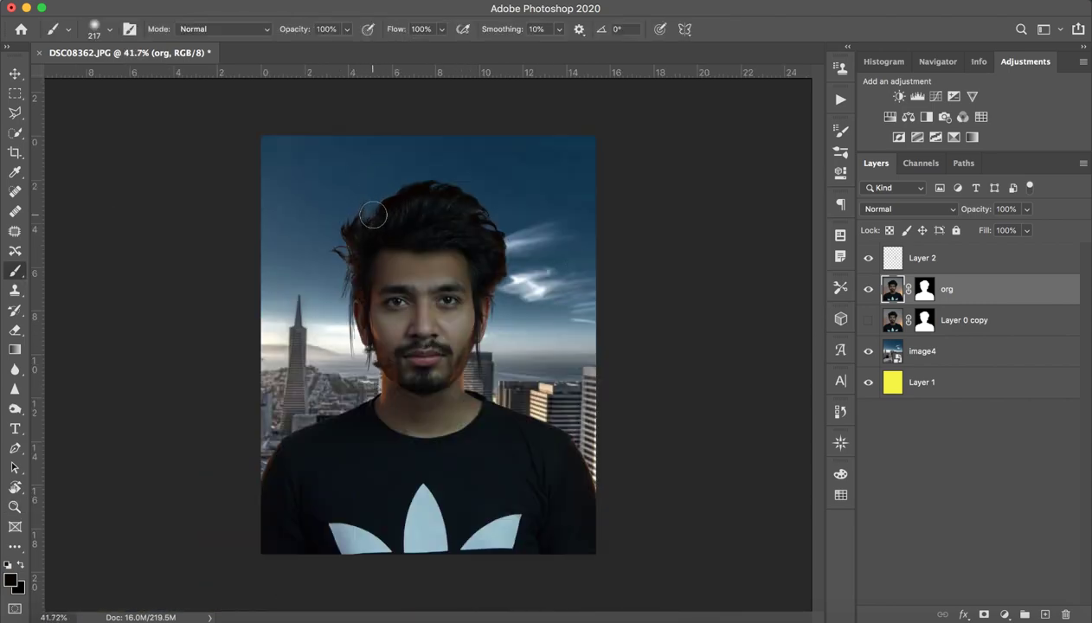
pyautogui.keyDown('ctrl'); pyautogui.click(926, 296); pyautogui.keyUp('ctrl')
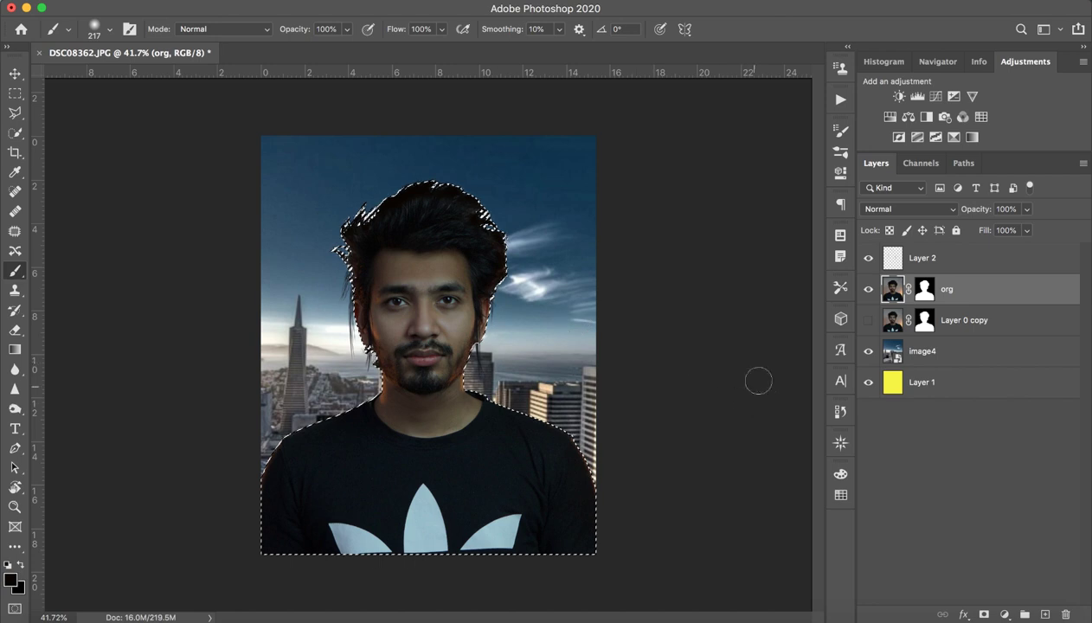
pyautogui.hotkey('ctrl', 'd')
pyautogui.press('z')
pyautogui.moveTo(463, 227)
pyautogui.mouseDown()
pyautogui.moveTo(424, 248)
pyautogui.moveTo(471, 250)
pyautogui.mouseUp()
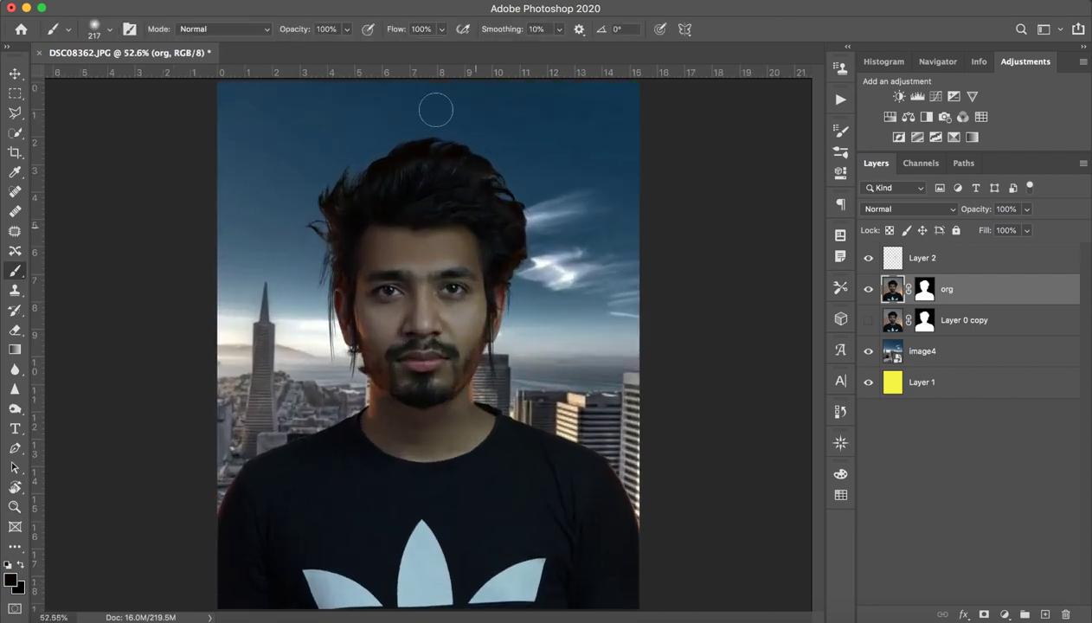
# Compare the whole composite with the org layer and the painted strands on Layer 2 hidden and shown
pyautogui.press('z')
pyautogui.moveTo(601, 213)
pyautogui.mouseDown()
pyautogui.moveTo(524, 215)
pyautogui.moveTo(540, 199)
pyautogui.mouseUp()
pyautogui.click(868, 298)
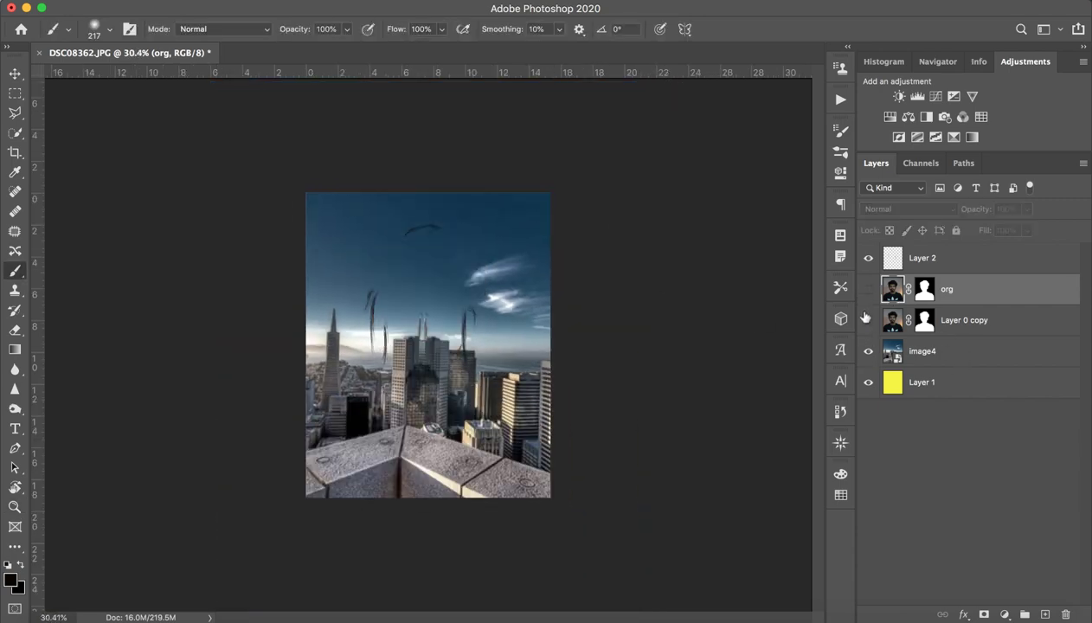
pyautogui.click(867, 289)
pyautogui.click(868, 259)
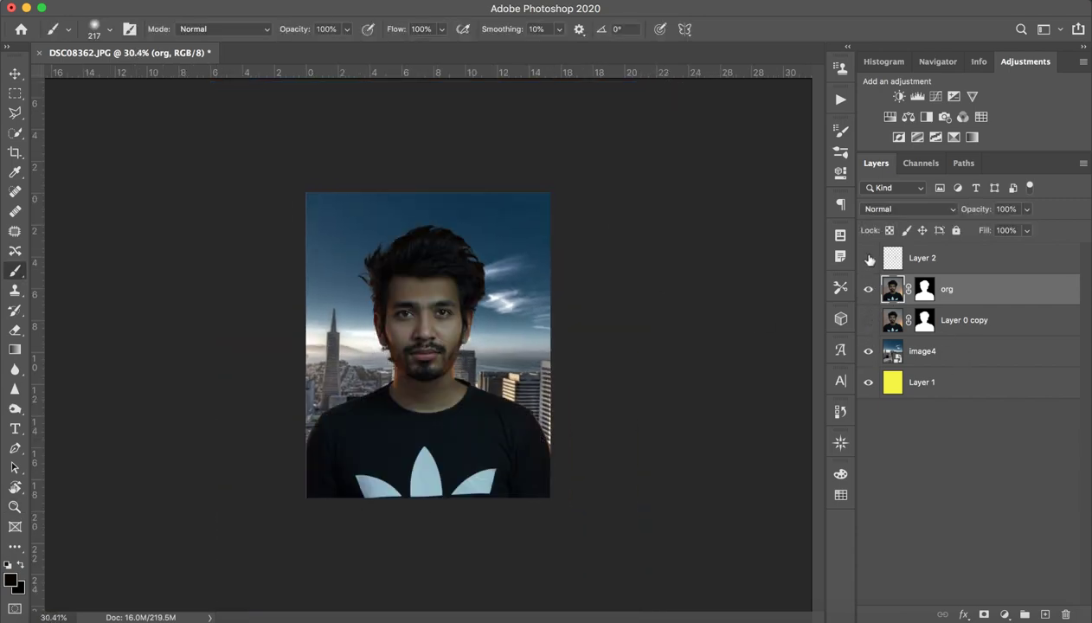
pyautogui.click(868, 260)
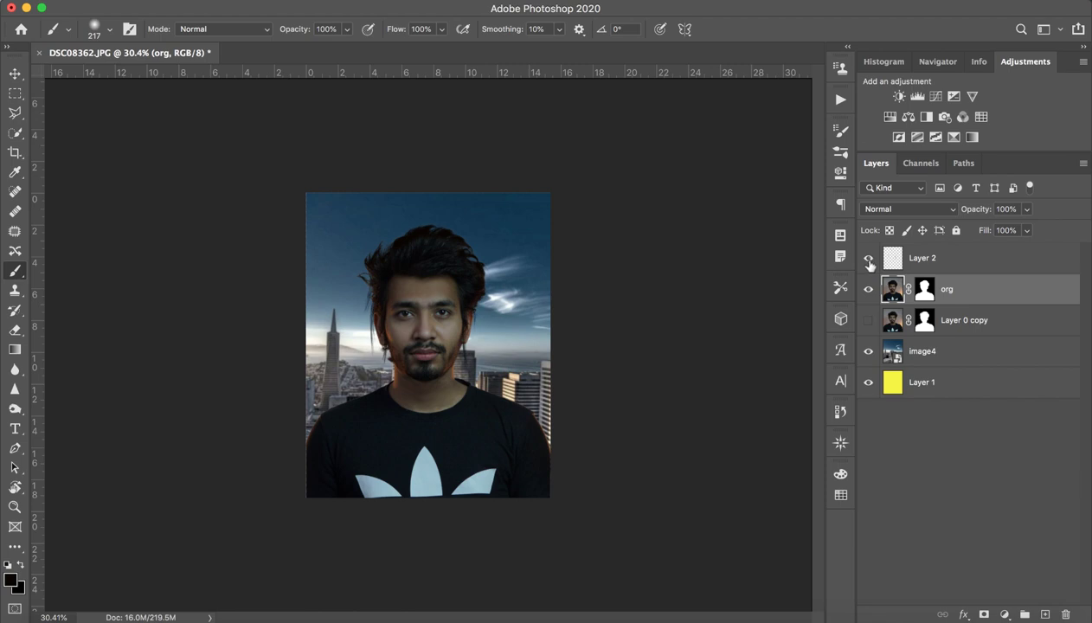
# Hide the image4 skyline layer to show the man against the yellow Layer 1
pyautogui.moveTo(872, 379); pyautogui.dragTo(875, 365)
pyautogui.click(869, 381)
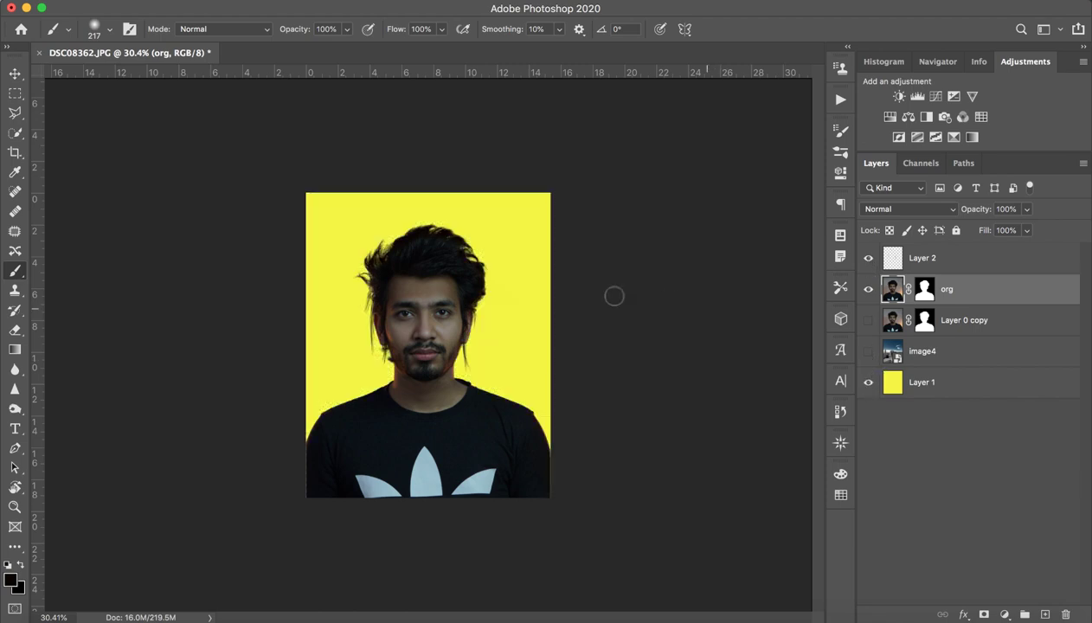
pyautogui.moveTo(392, 285)
pyautogui.mouseDown()
pyautogui.moveTo(414, 286)
pyautogui.moveTo(388, 292)
pyautogui.mouseUp()
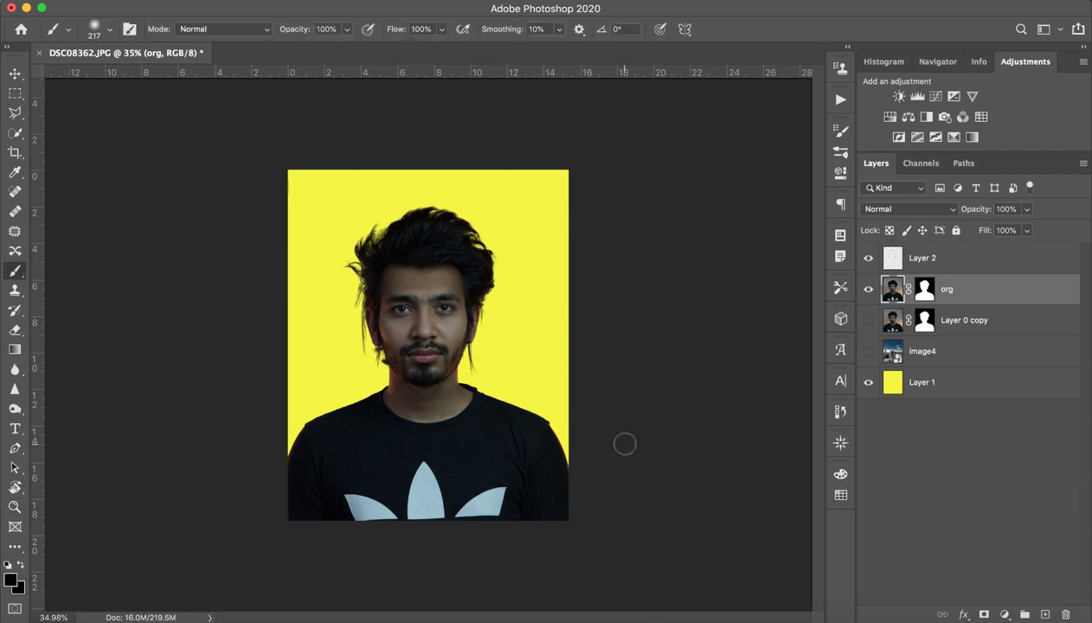
# Place fire-2146343.jpg from the Downloads folder and enlarge it to about 27 cm wide so it covers the whole canvas
pyautogui.click(988, 614)
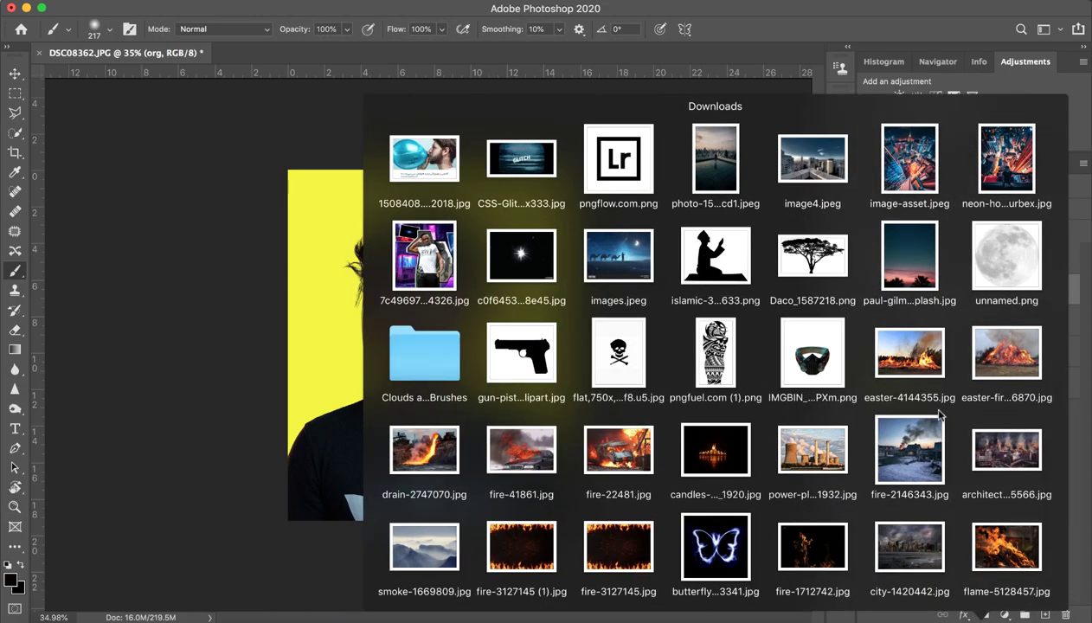
pyautogui.moveTo(920, 463); pyautogui.dragTo(551, 263)
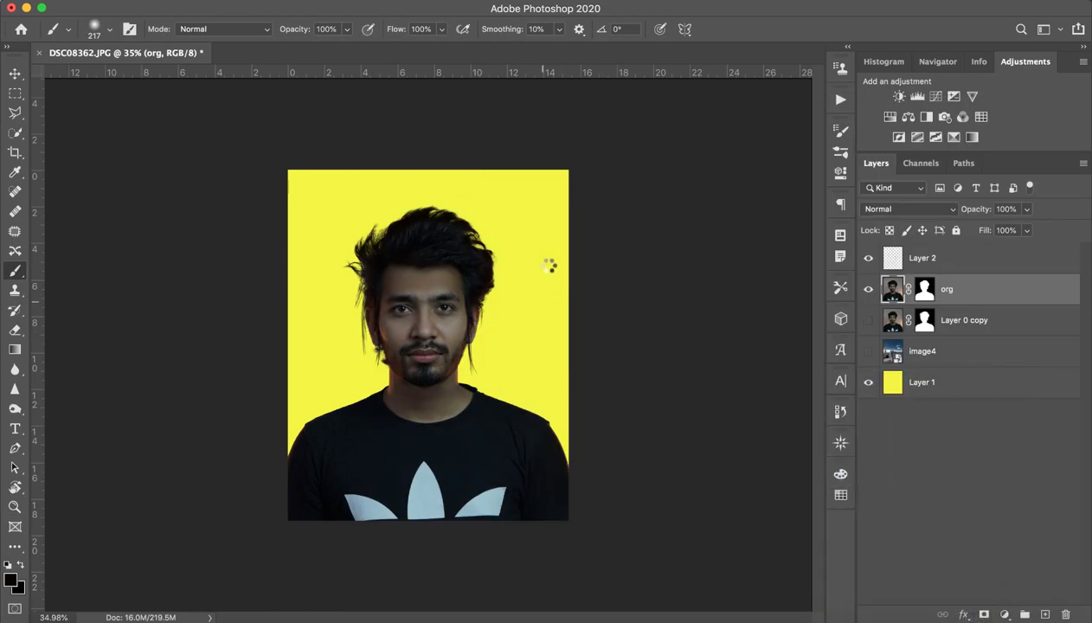
pyautogui.moveTo(570, 204); pyautogui.dragTo(692, 111)
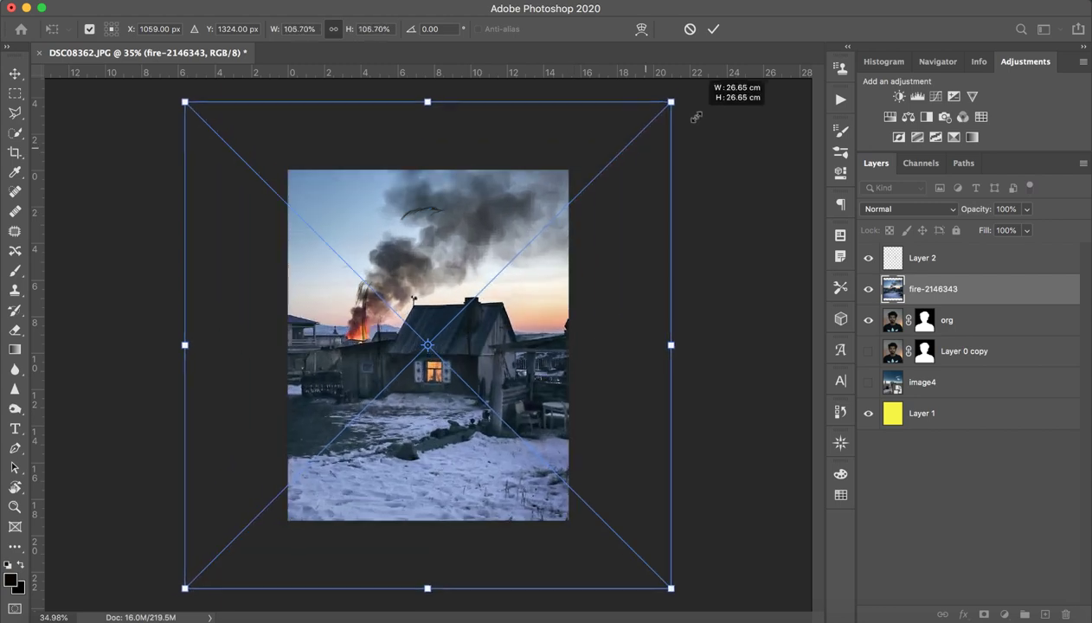
pyautogui.click(712, 29)
# Move the fire-2146343 layer directly below Layer 0 copy, shift its photo right to fill roughly the canvas's right half, and deselect the layer
pyautogui.moveTo(1006, 298); pyautogui.dragTo(992, 357)
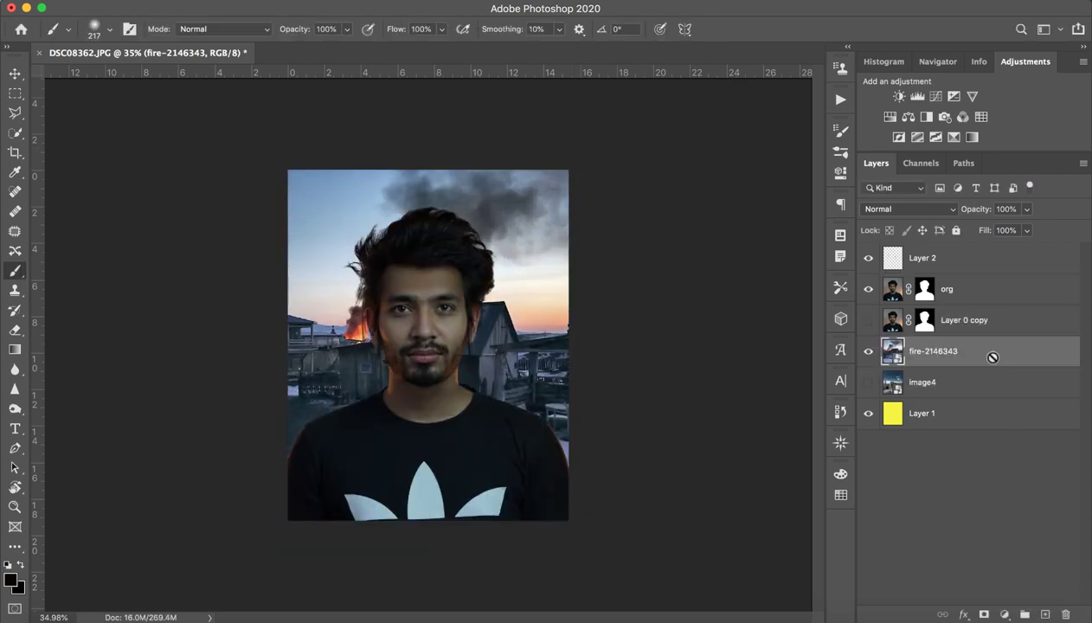
pyautogui.press('v')
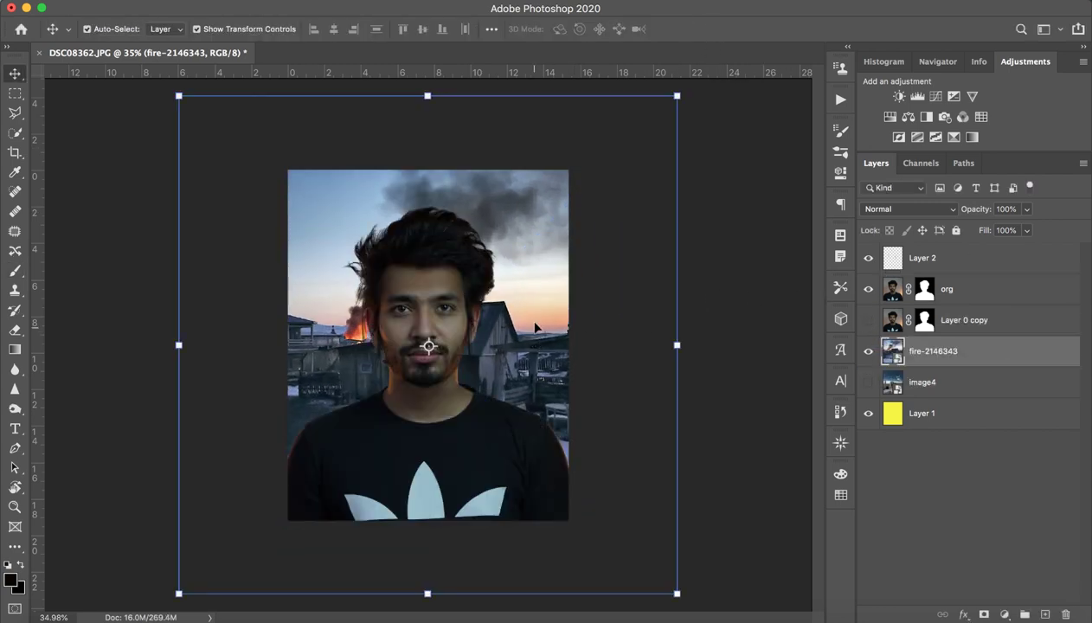
pyautogui.moveTo(541, 305)
pyautogui.mouseDown()
pyautogui.moveTo(587, 333)
pyautogui.moveTo(679, 340)
pyautogui.moveTo(648, 365)
pyautogui.moveTo(653, 375)
pyautogui.moveTo(714, 340)
pyautogui.moveTo(763, 349)
pyautogui.moveTo(758, 262)
pyautogui.moveTo(756, 302)
pyautogui.moveTo(785, 313)
pyautogui.mouseUp()
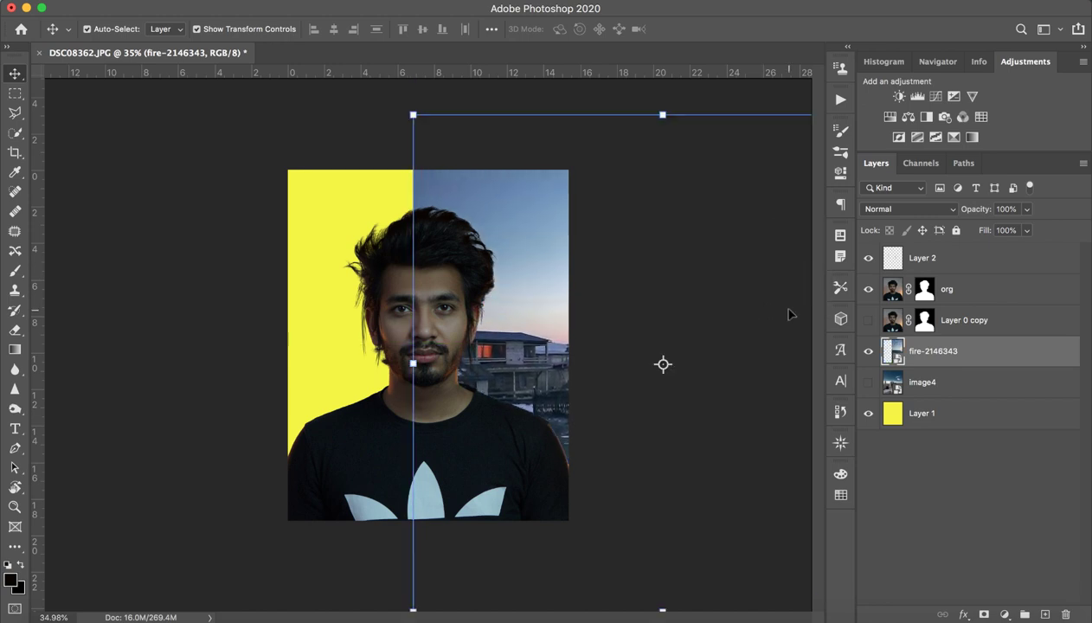
pyautogui.click(971, 523)
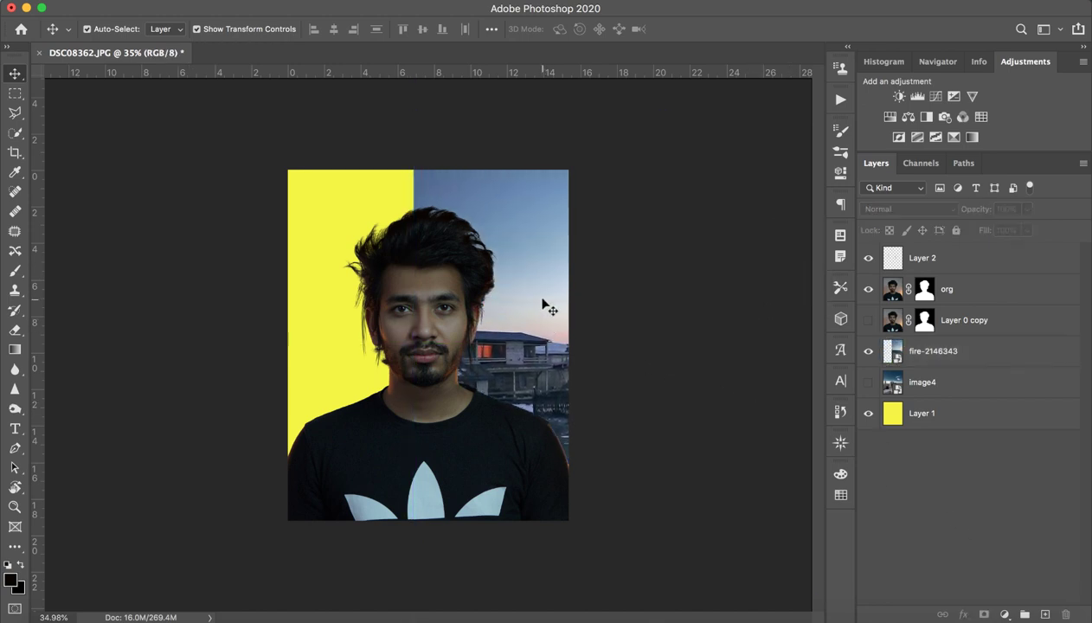